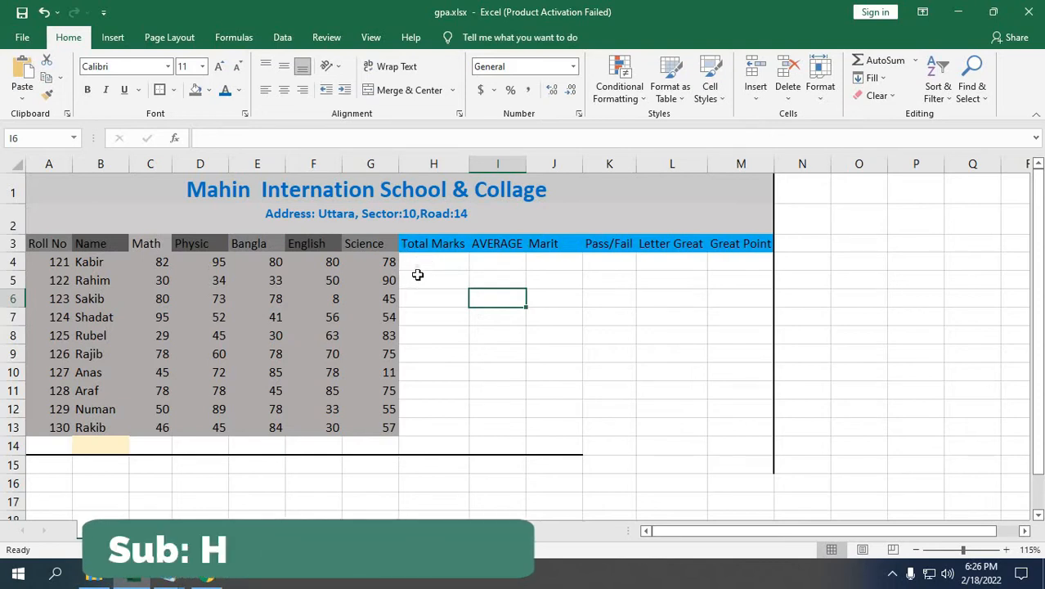
# Step: Total the first student's five subject marks with =SUM(C4:G4) in H4 and fill the formula down to H13
pyautogui.doubleClick(420, 262)
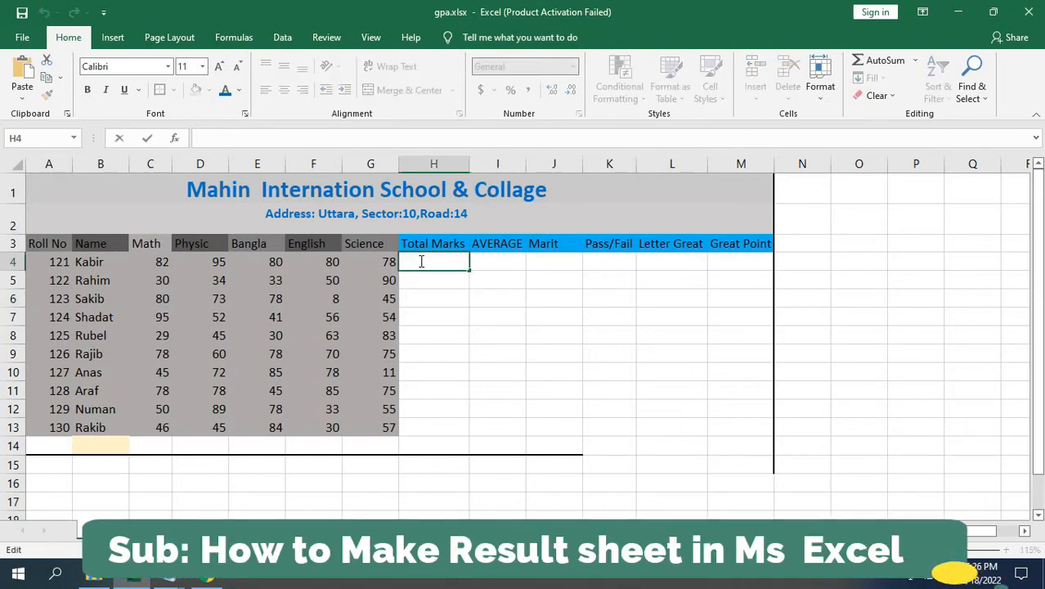
pyautogui.write('=sum')
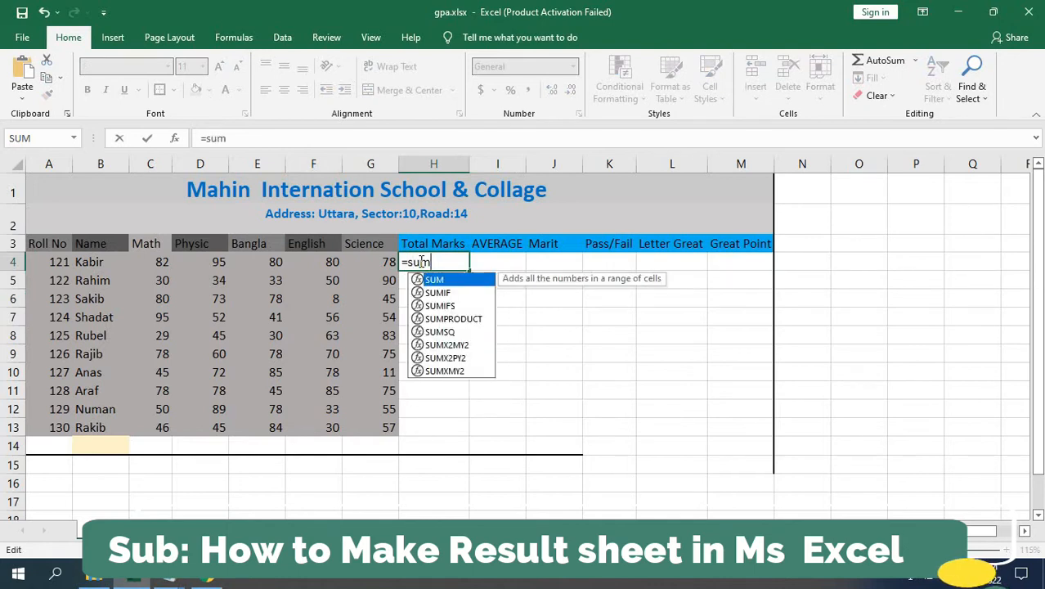
pyautogui.write('(')
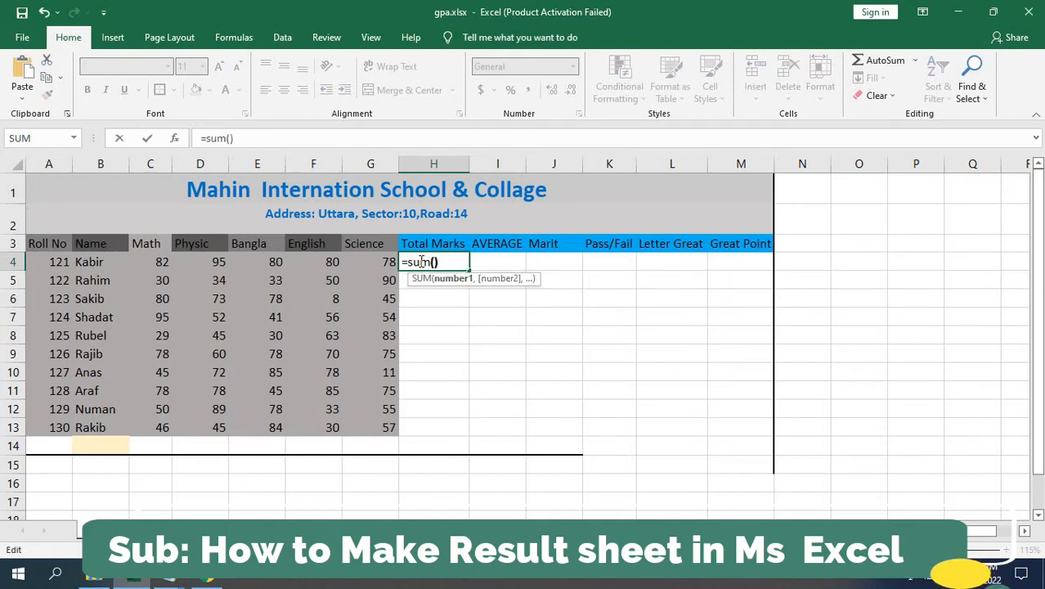
pyautogui.write(')')
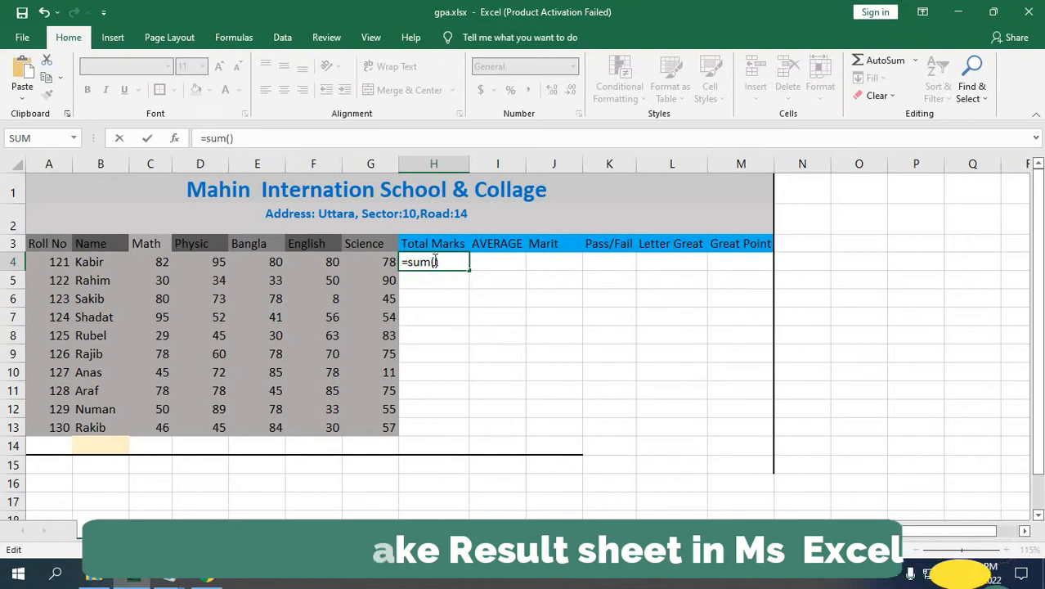
pyautogui.press('Left')
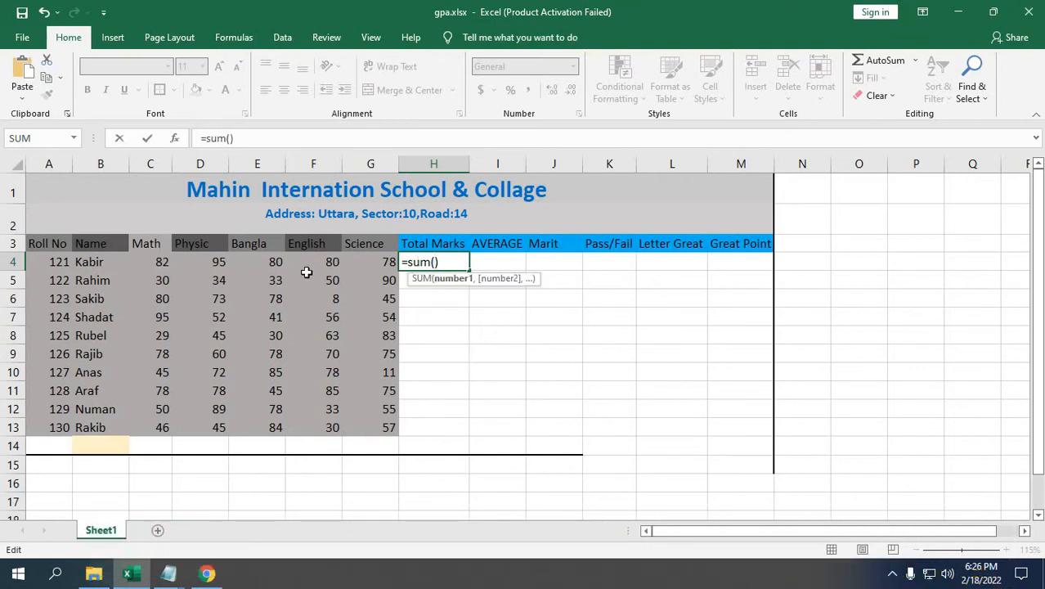
pyautogui.click(165, 261)
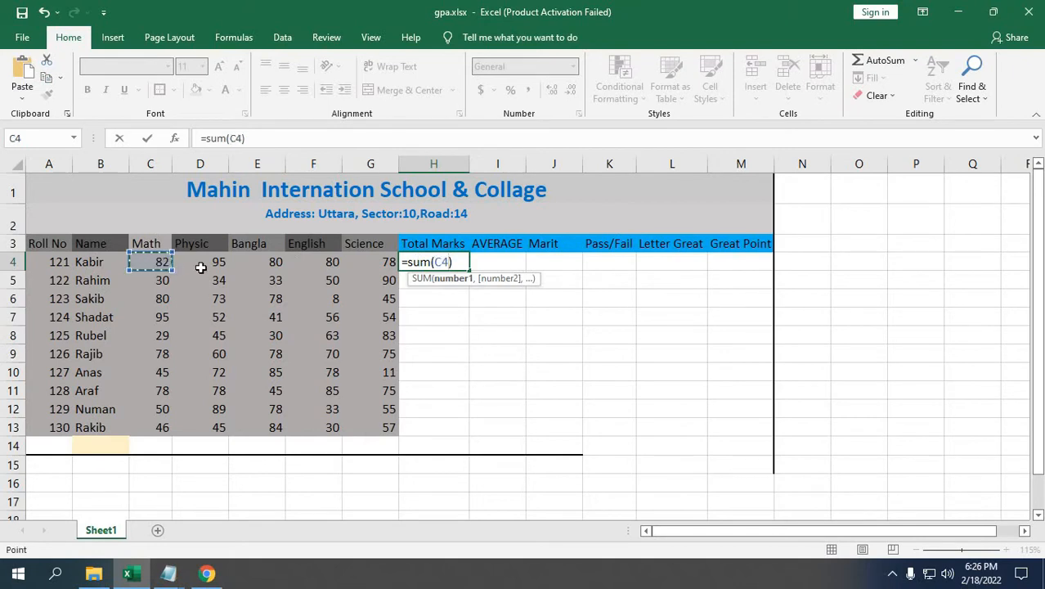
pyautogui.press('F8')
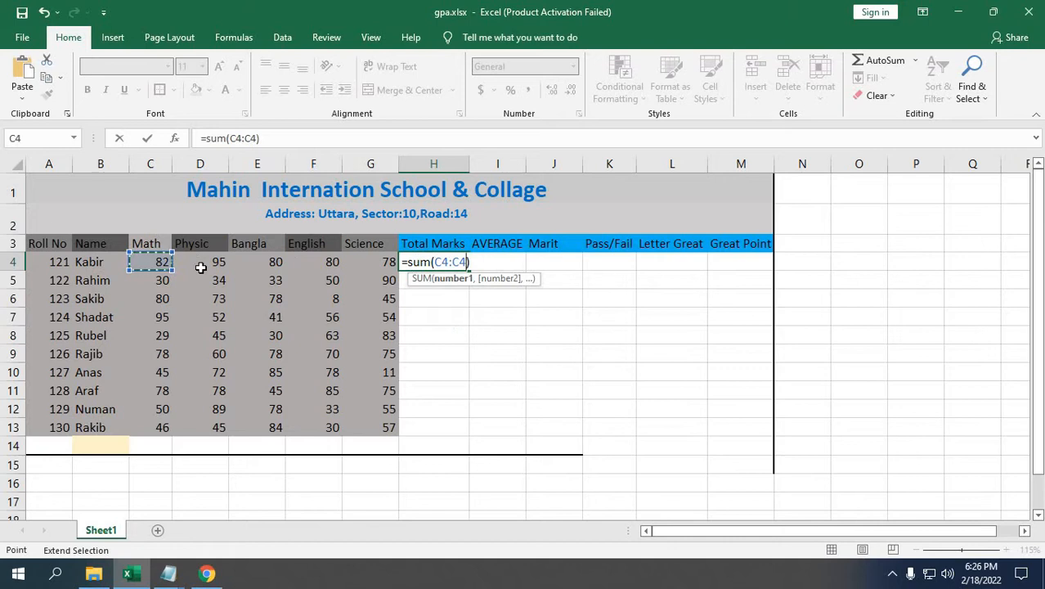
pyautogui.click(386, 263)
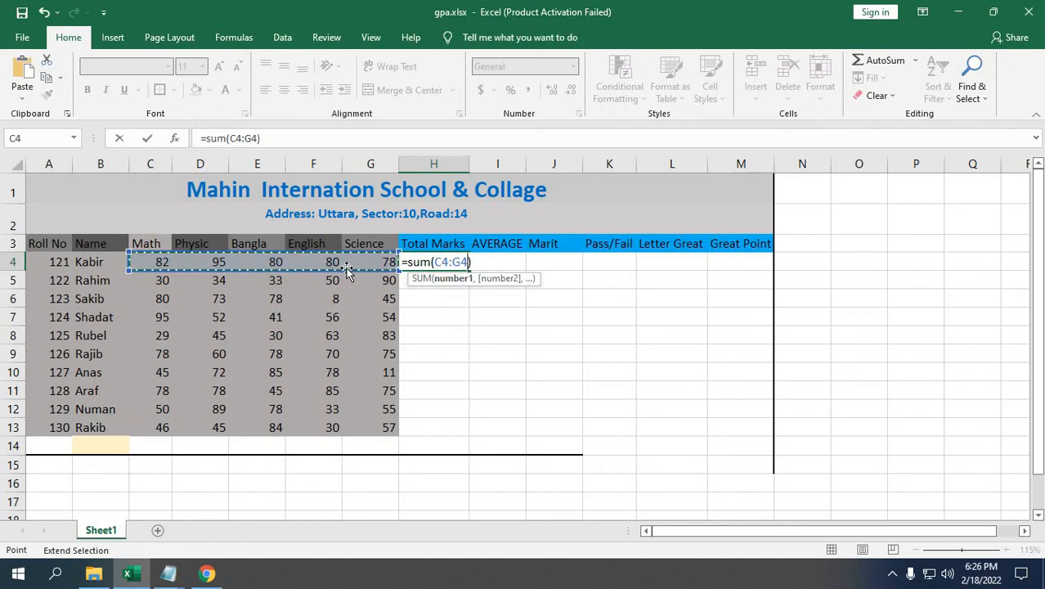
pyautogui.press('Return')
pyautogui.click(450, 262)
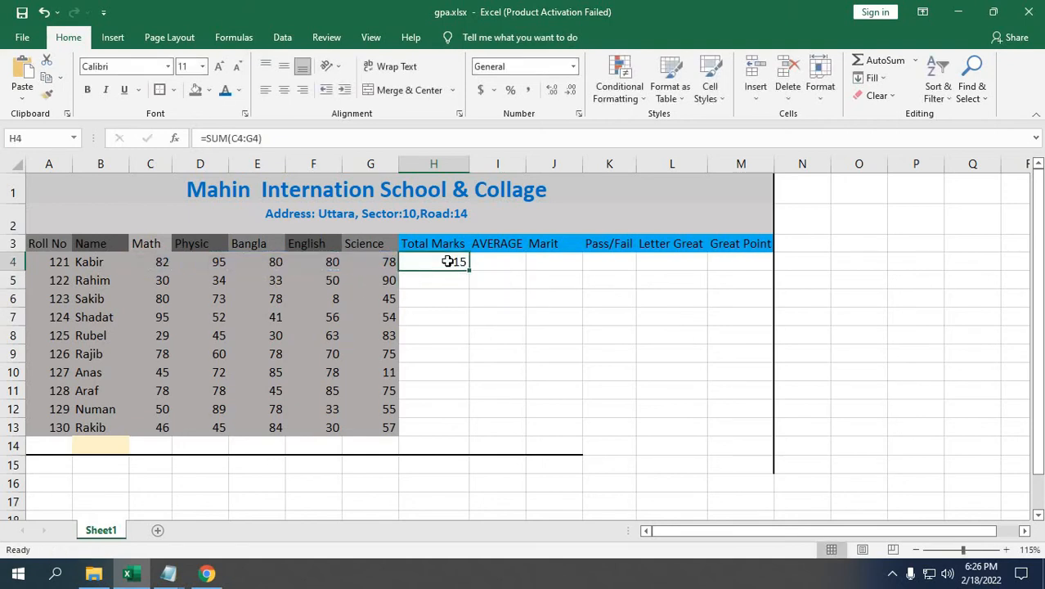
pyautogui.moveTo(468, 272); pyautogui.dragTo(467, 434)
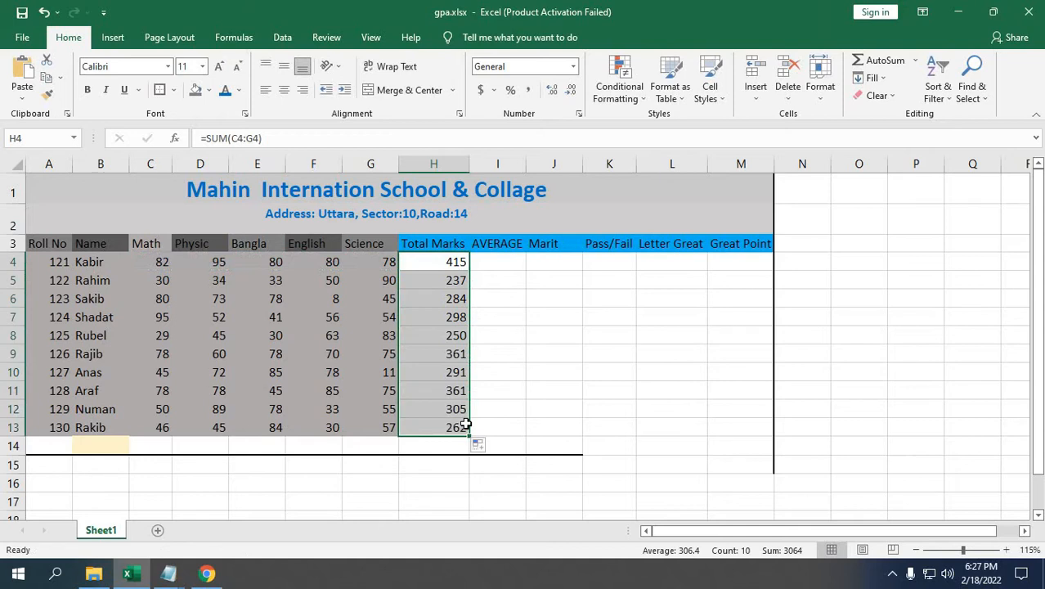
# Step: Calculate the first student's average with =AVERAGE(H4/5) in I4 and fill the formula down to I13
pyautogui.click(497, 261)
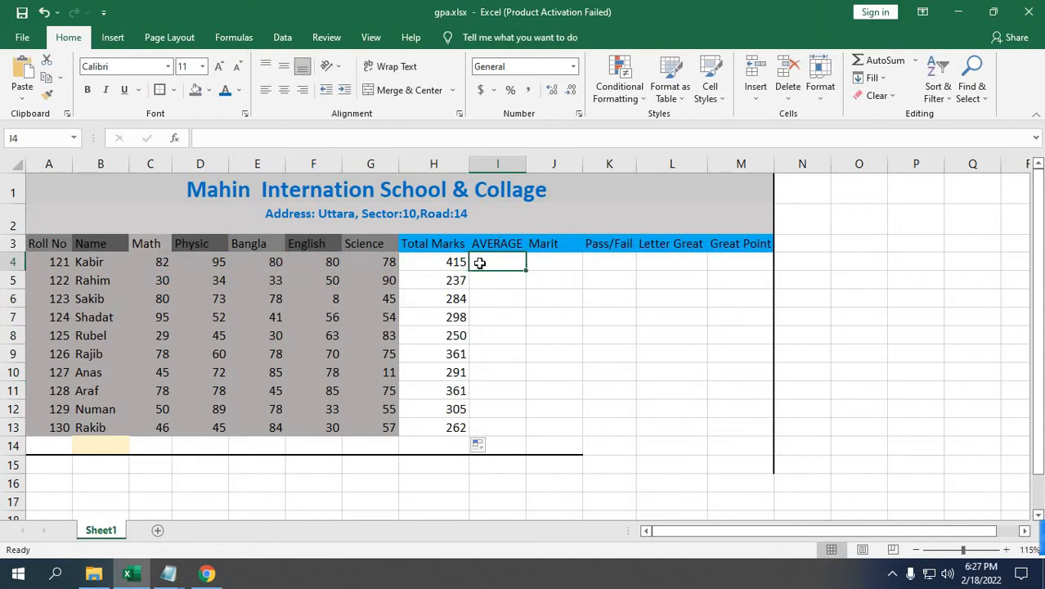
pyautogui.doubleClick(480, 262)
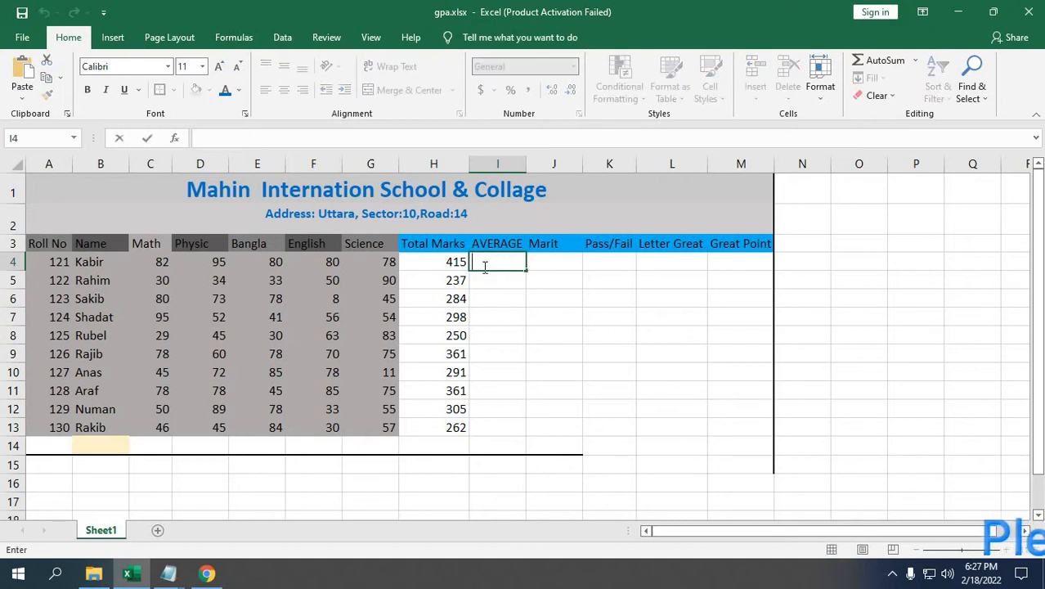
pyautogui.write('=')
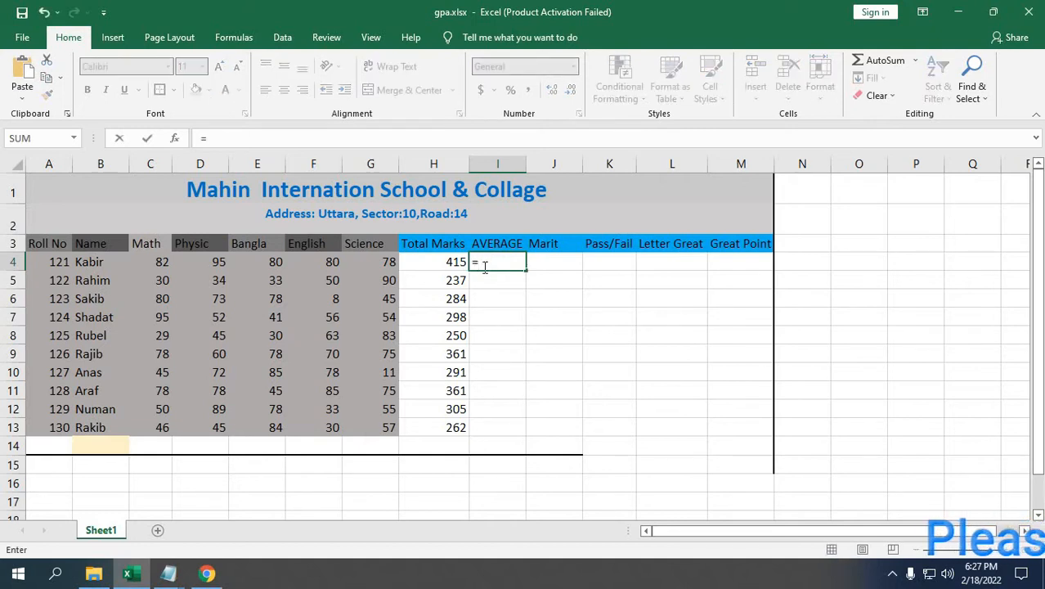
pyautogui.write('a')
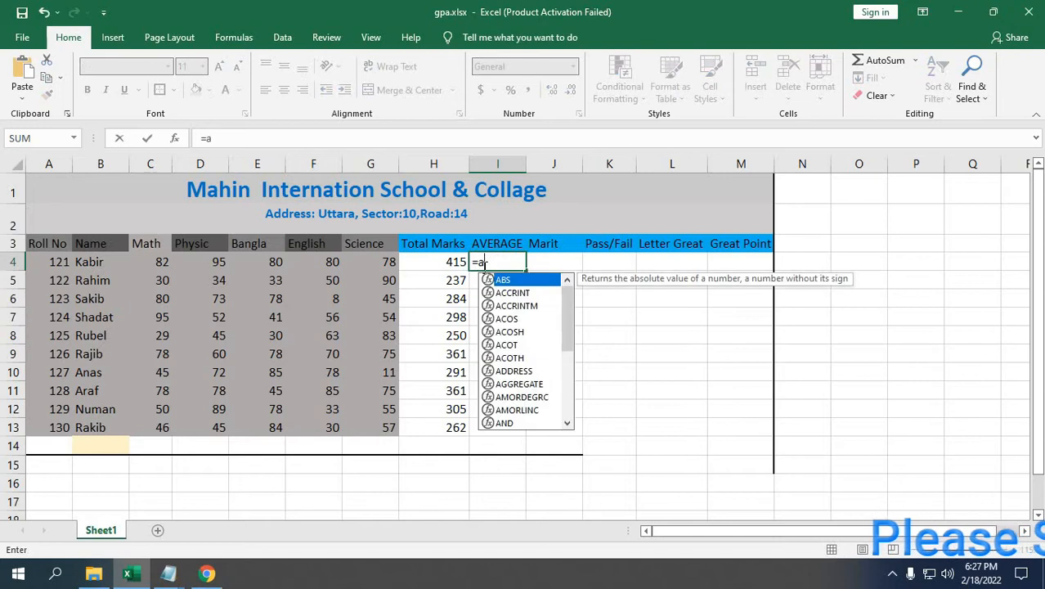
pyautogui.write('ver')
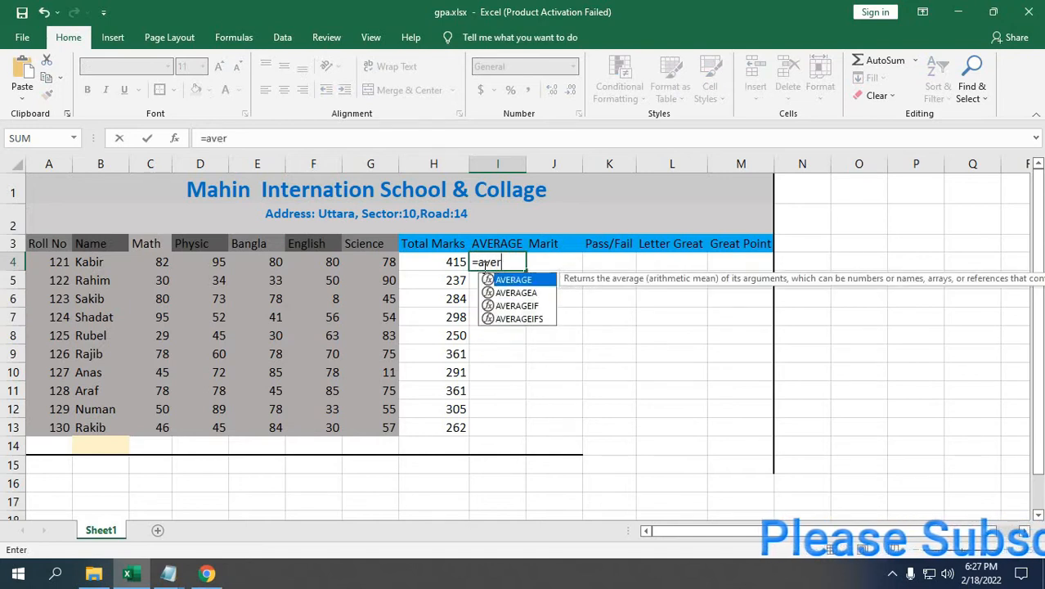
pyautogui.press('Tab')
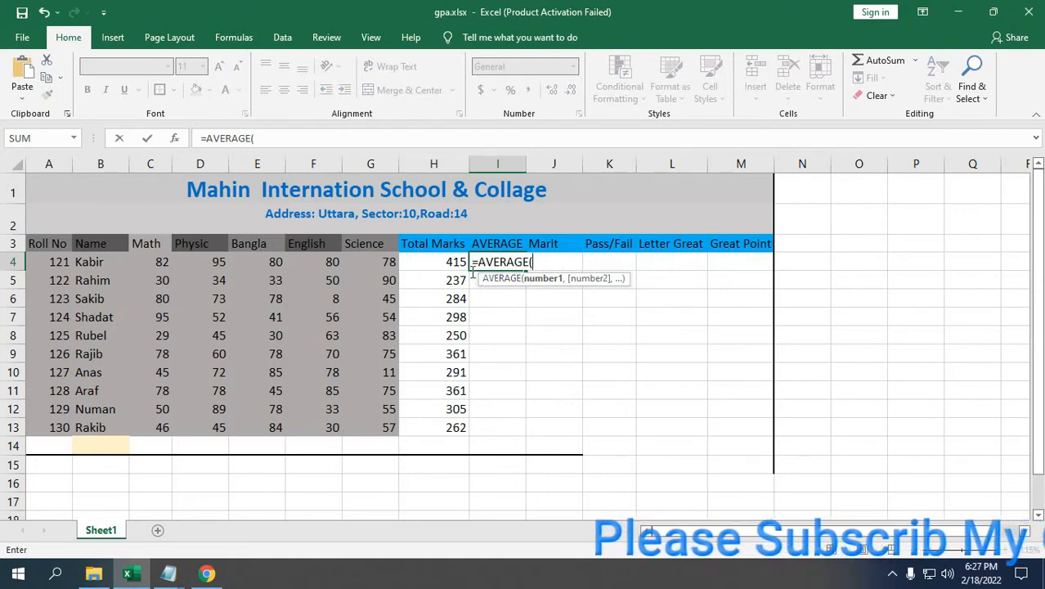
pyautogui.click(452, 268)
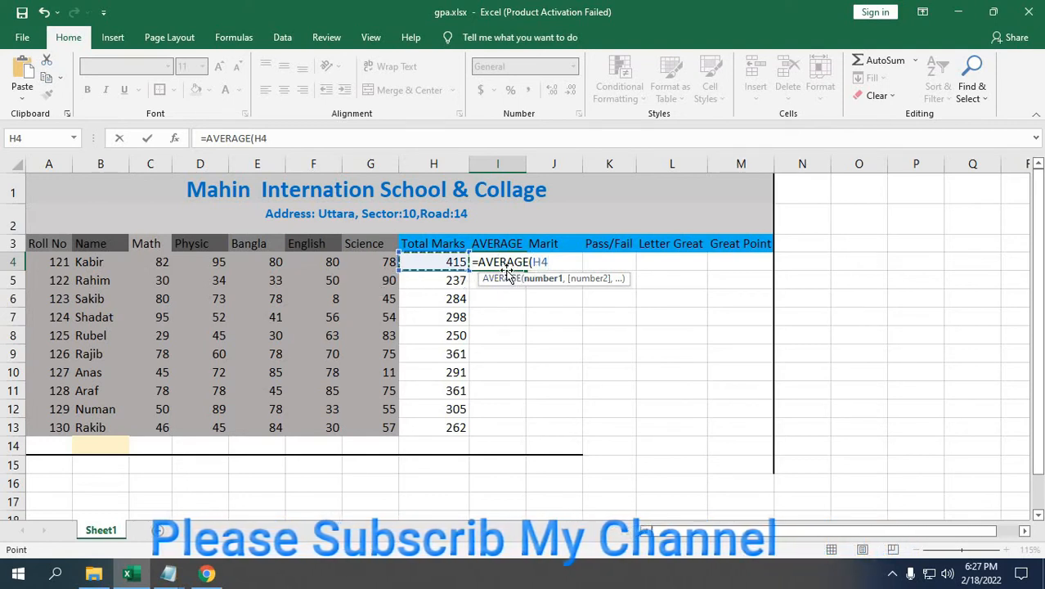
pyautogui.write('/5')
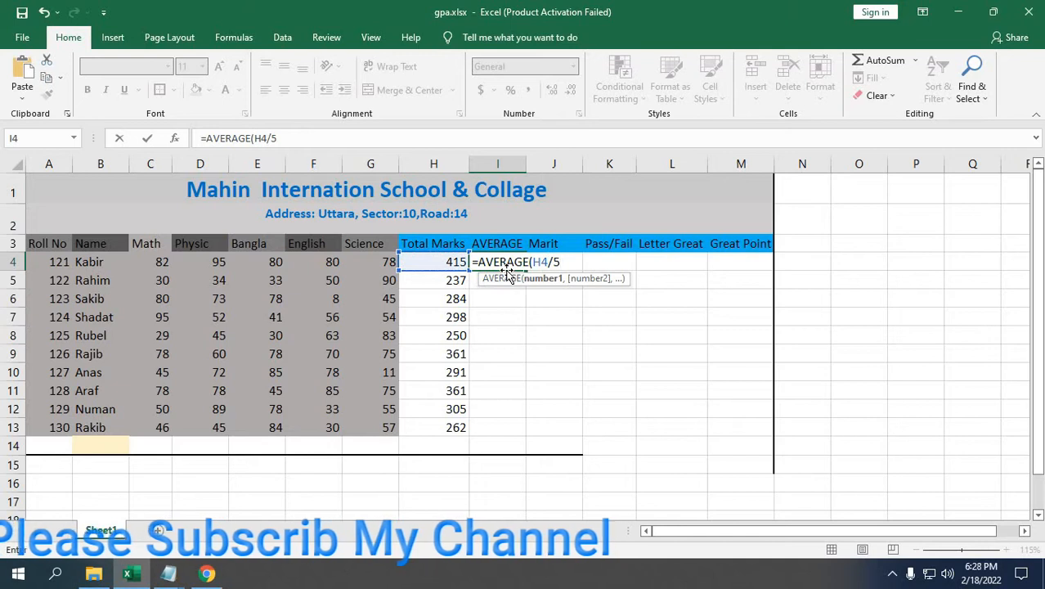
pyautogui.write(')')
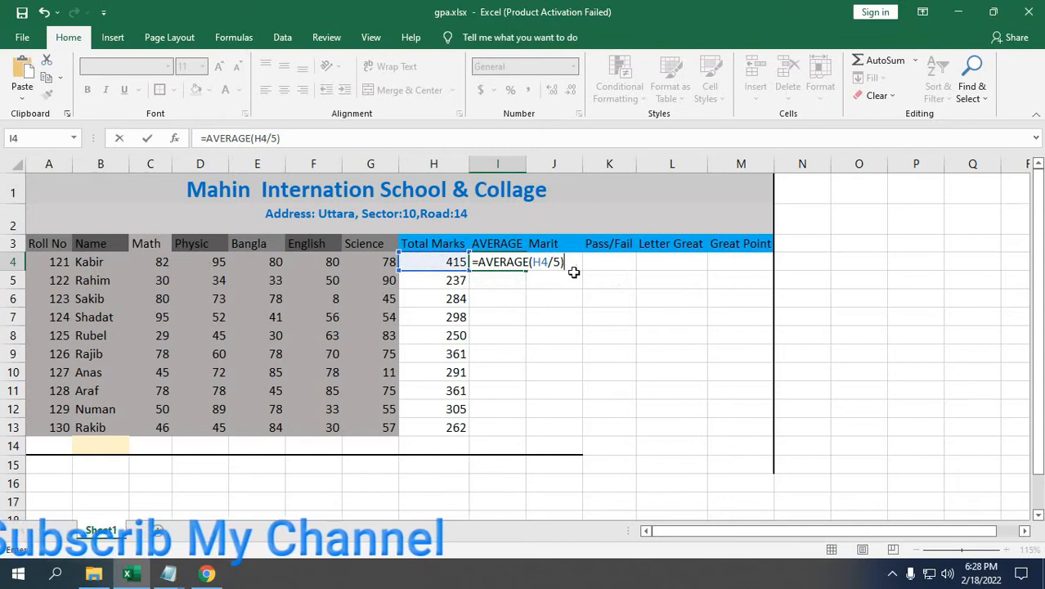
pyautogui.press('Return')
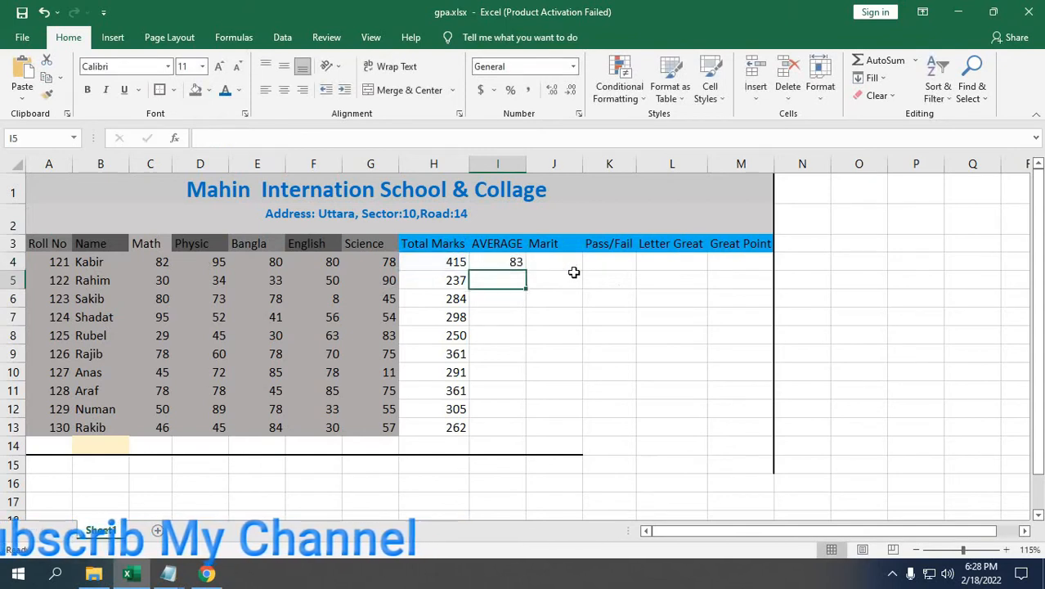
pyautogui.click(493, 258)
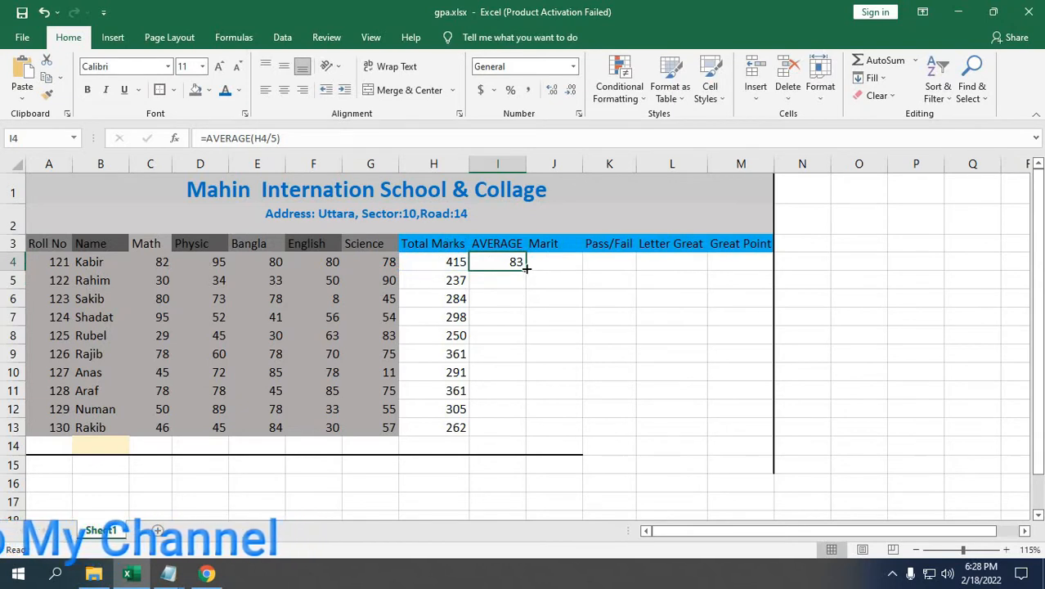
pyautogui.moveTo(526, 271); pyautogui.dragTo(523, 431)
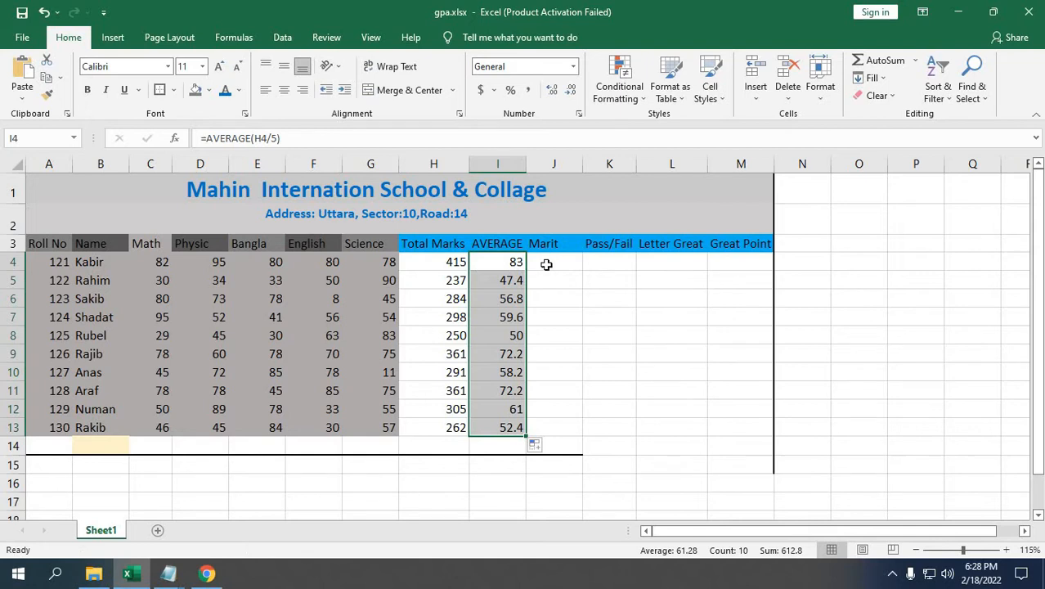
# Step: Start a RANK formula in J4 of the Marit column, using the first student's total marks in H4 as the number
pyautogui.click(544, 260)
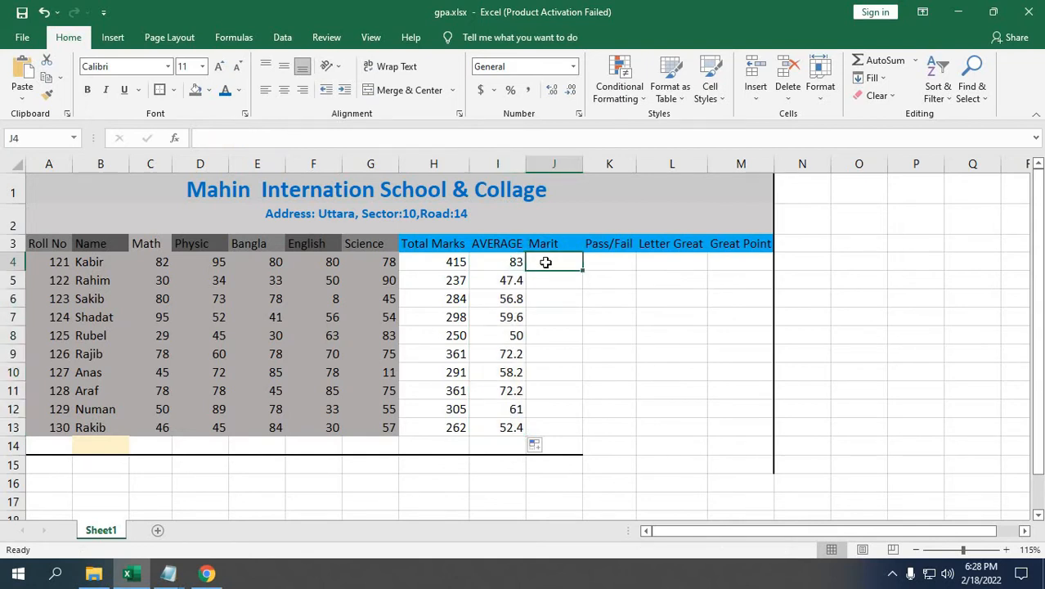
pyautogui.doubleClick(547, 261)
pyautogui.write('=')
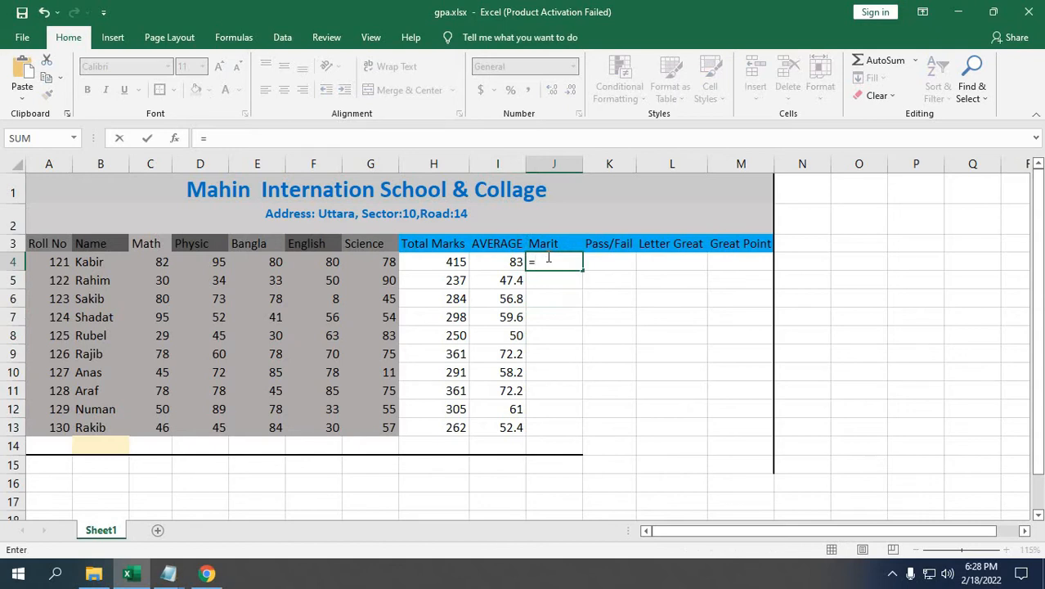
pyautogui.write('r')
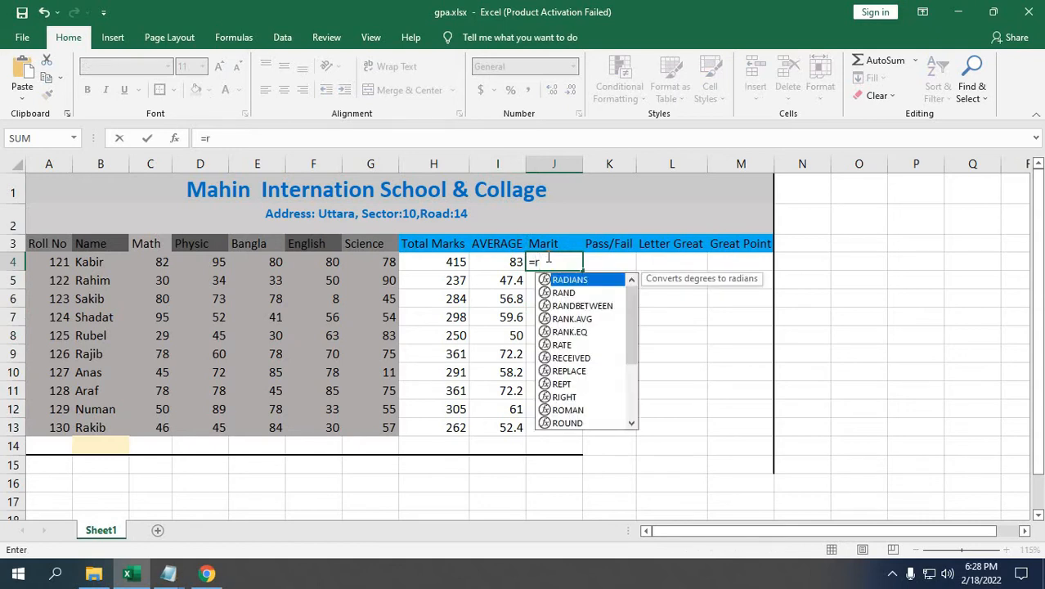
pyautogui.write('an')
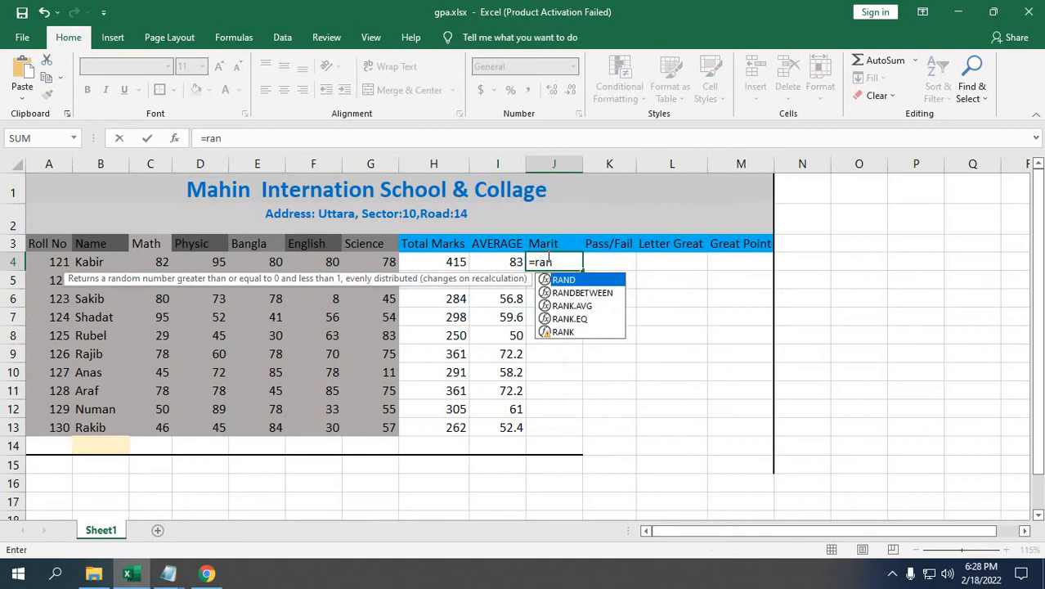
pyautogui.press('Down')
pyautogui.press('Down')
pyautogui.press('Down')
pyautogui.press('Down')
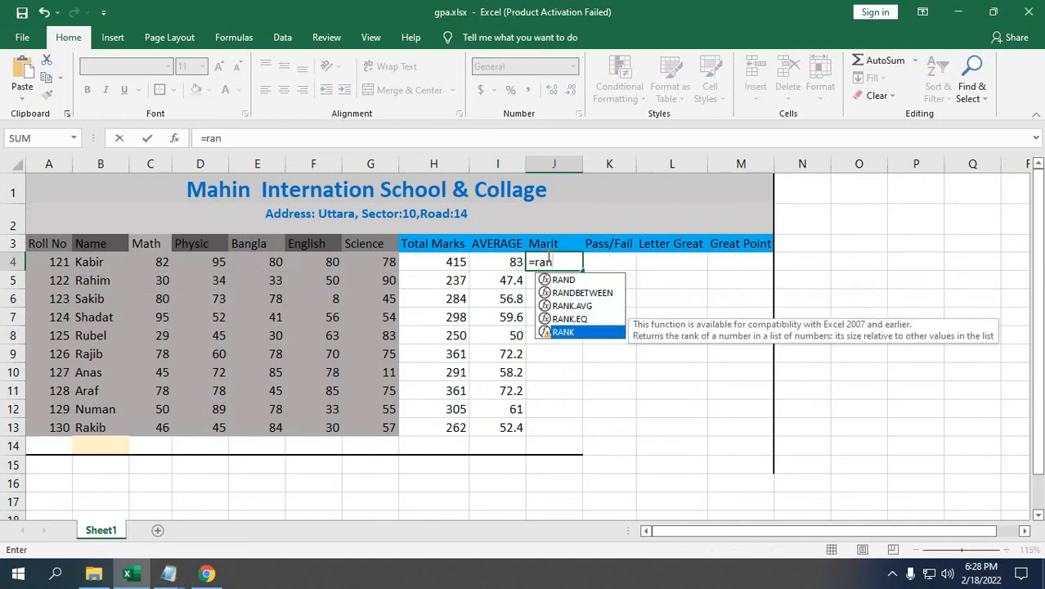
pyautogui.press('Tab')
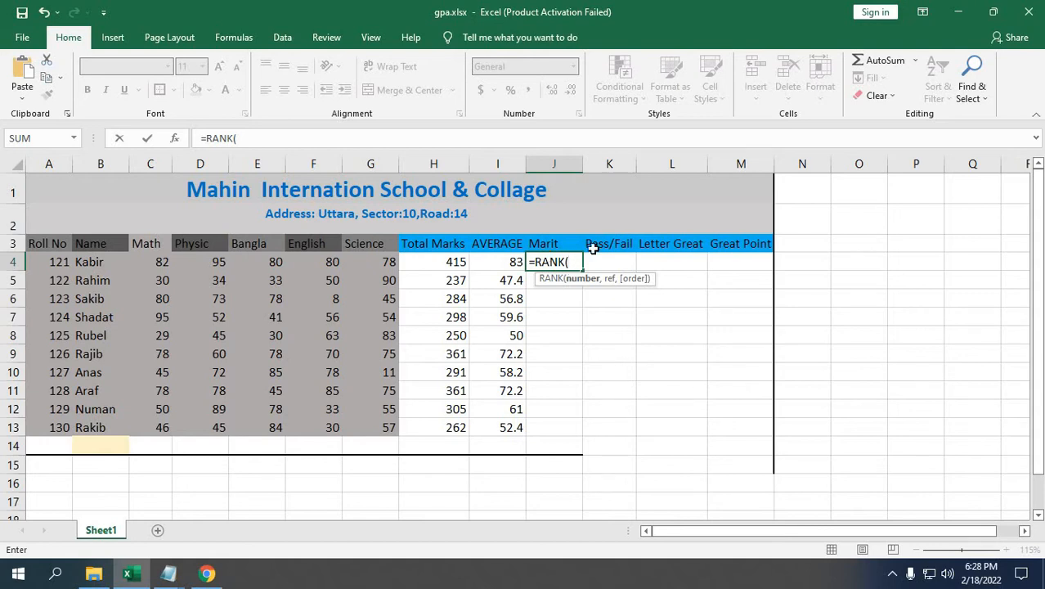
pyautogui.click(452, 263)
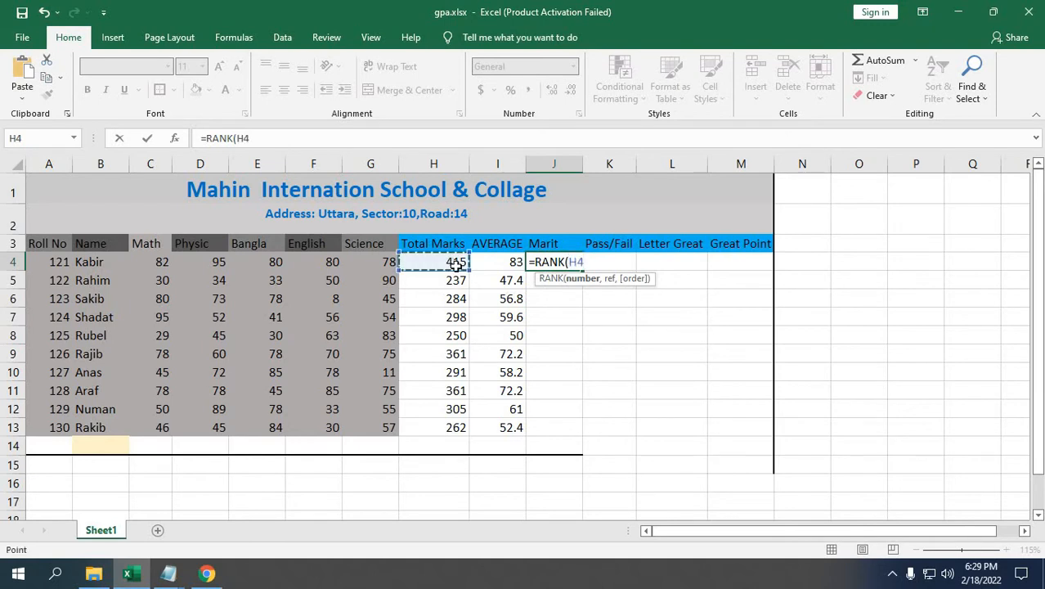
# Step: Add the absolute reference range $h$4:$h$33 to the RANK formula in J4 and close its parenthesis
pyautogui.write(',$')
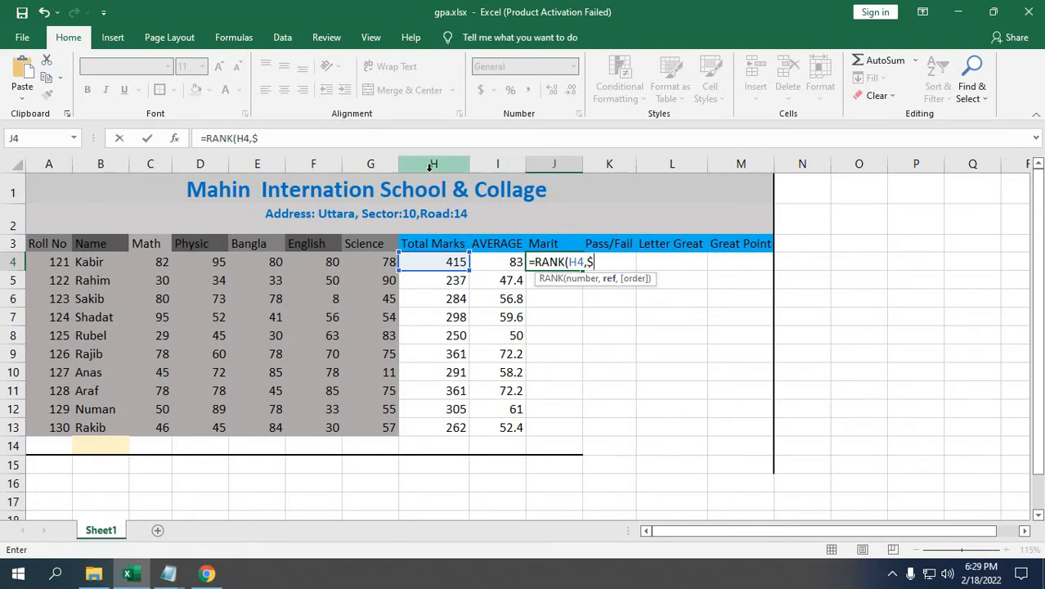
pyautogui.write('h$')
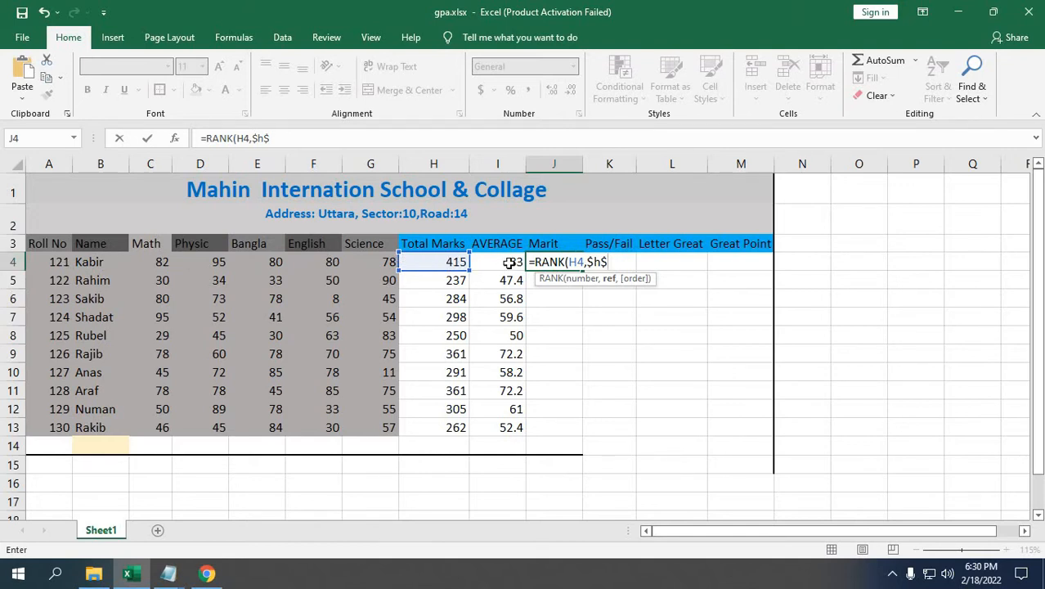
pyautogui.write('4:')
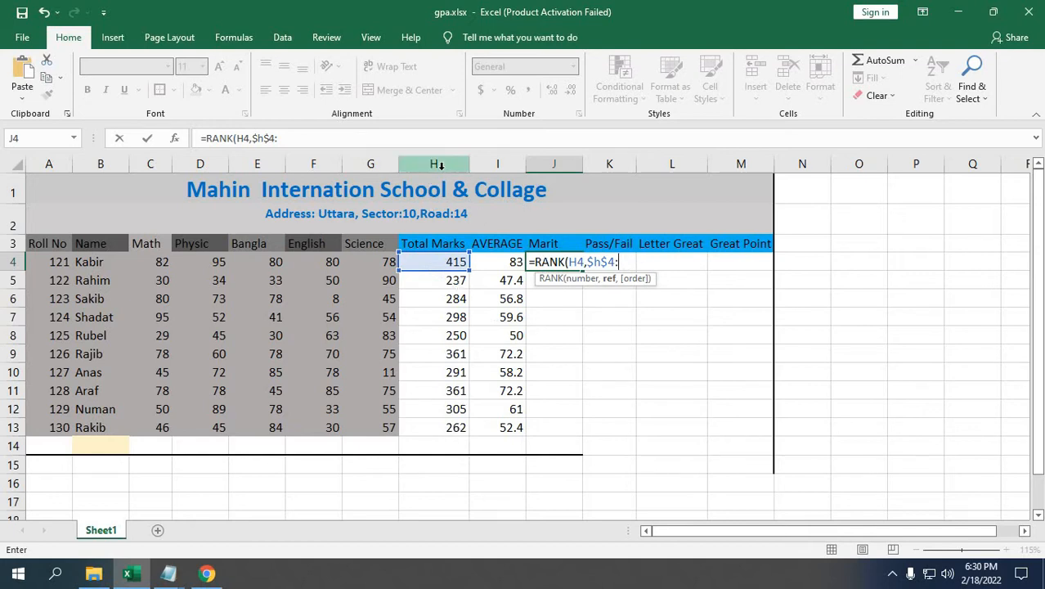
pyautogui.write('$')
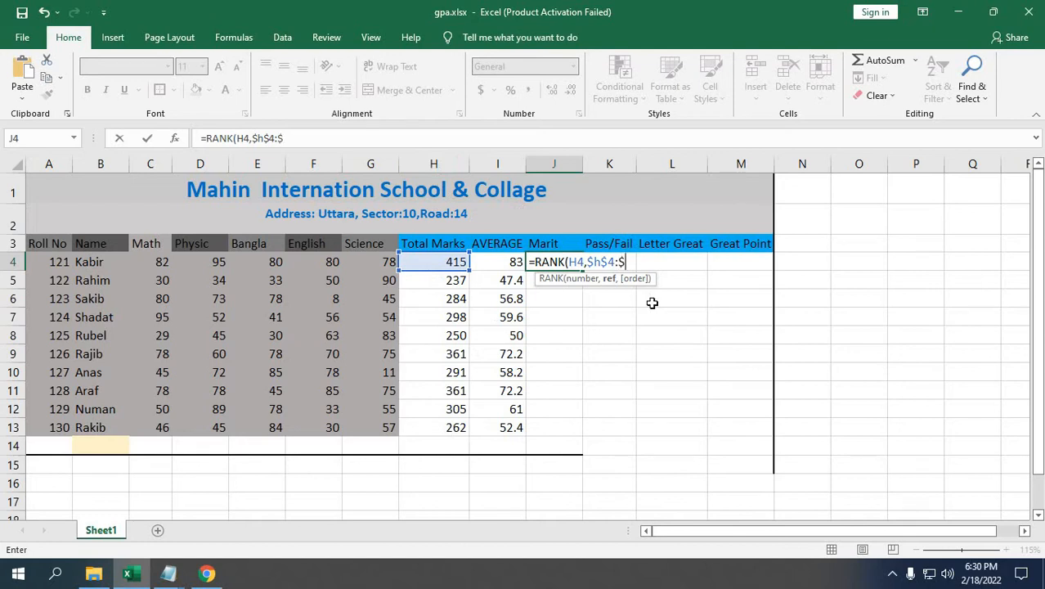
pyautogui.write('h')
pyautogui.write('$33')
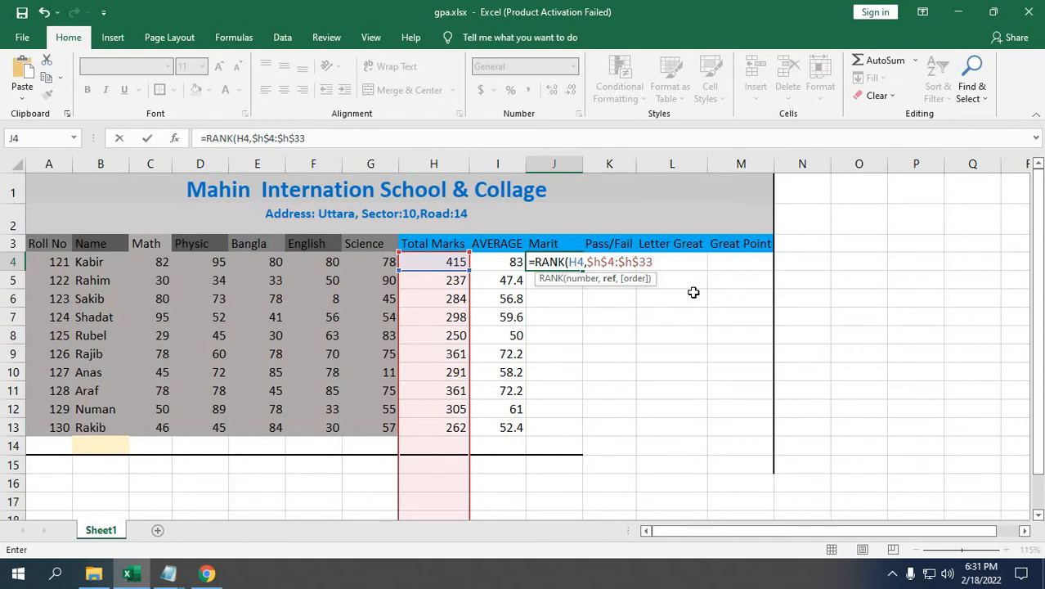
pyautogui.write(')')
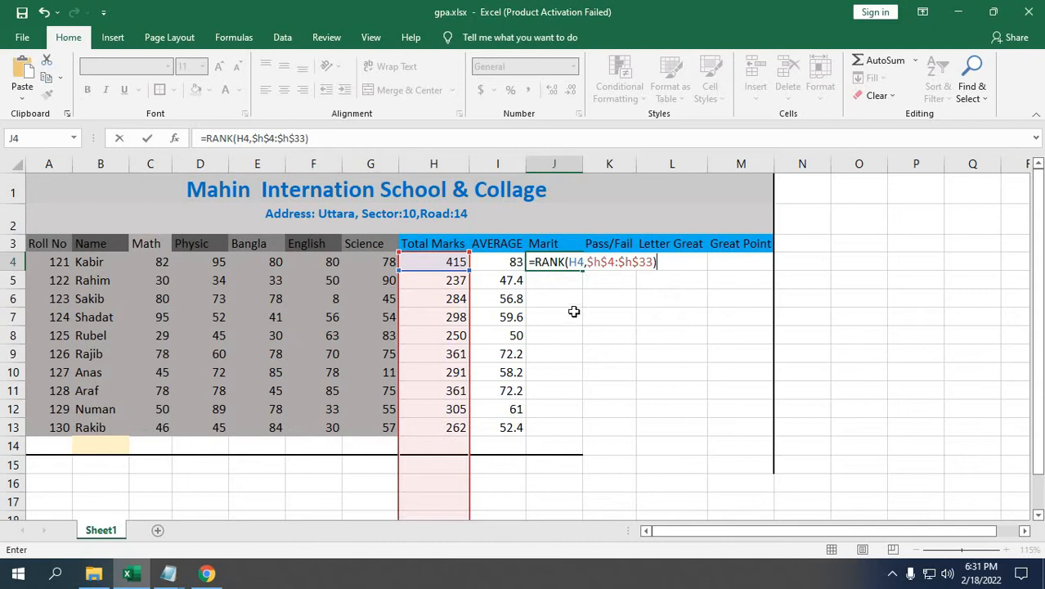
# Step: Correct the RANK formula in J4 to =RANK(H4,$H$4:$H$13) and fill it down to J13
pyautogui.click(644, 261)
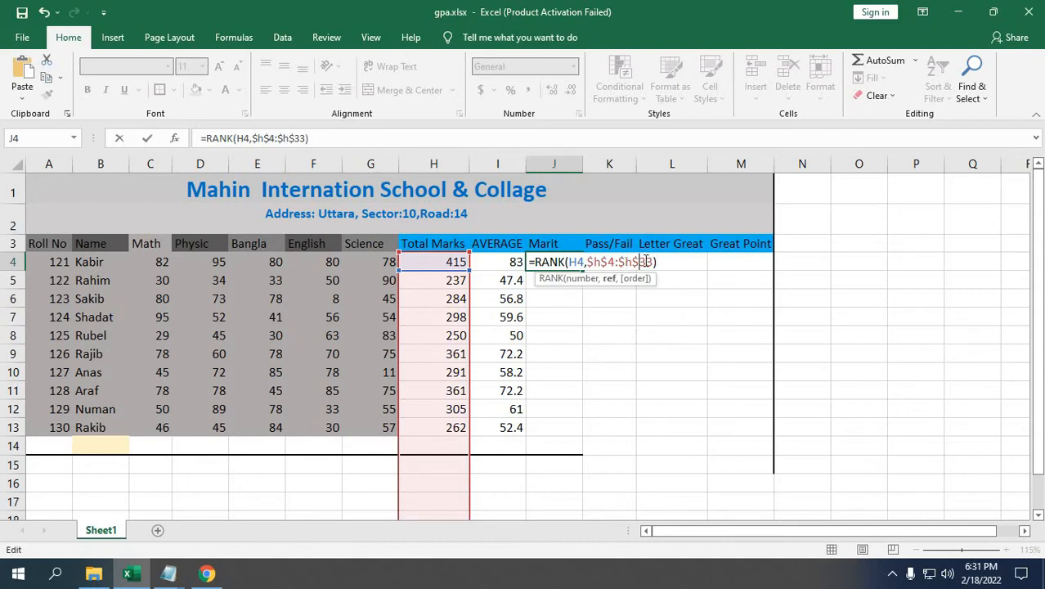
pyautogui.press('BackSpace')
pyautogui.write('1')
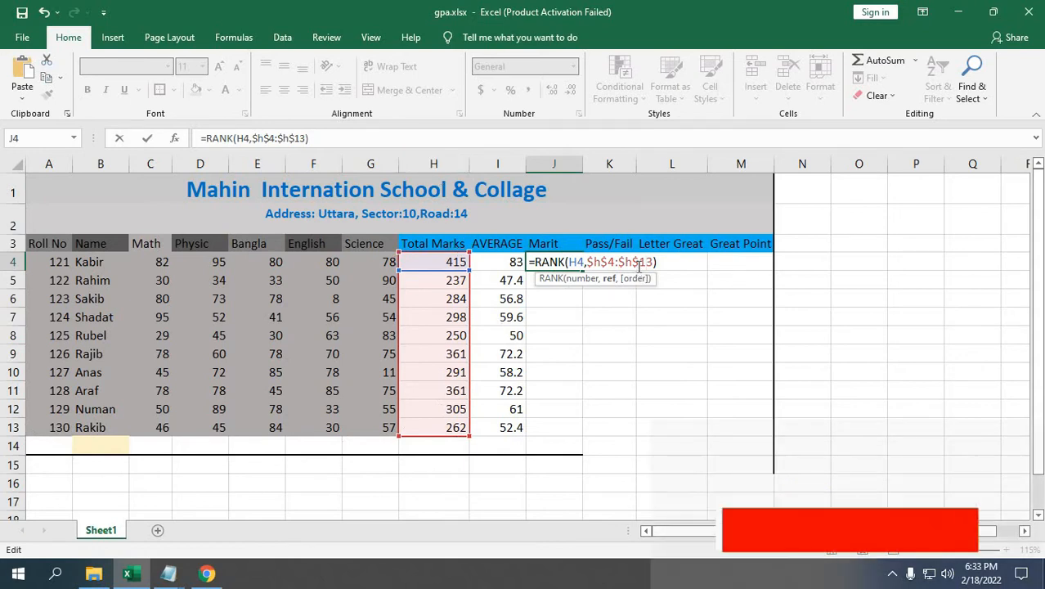
pyautogui.click(675, 261)
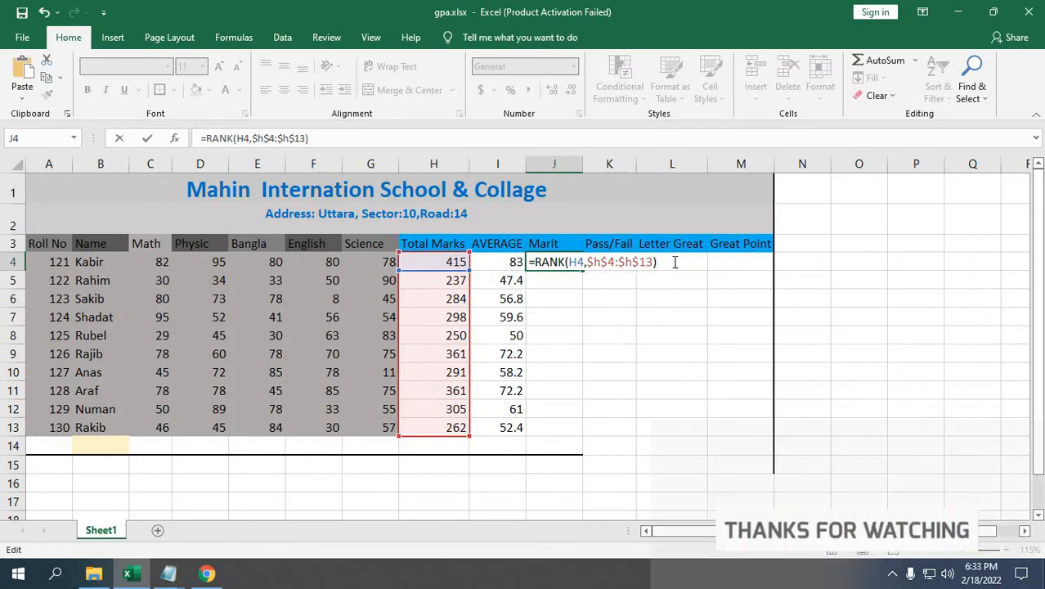
pyautogui.press('Return')
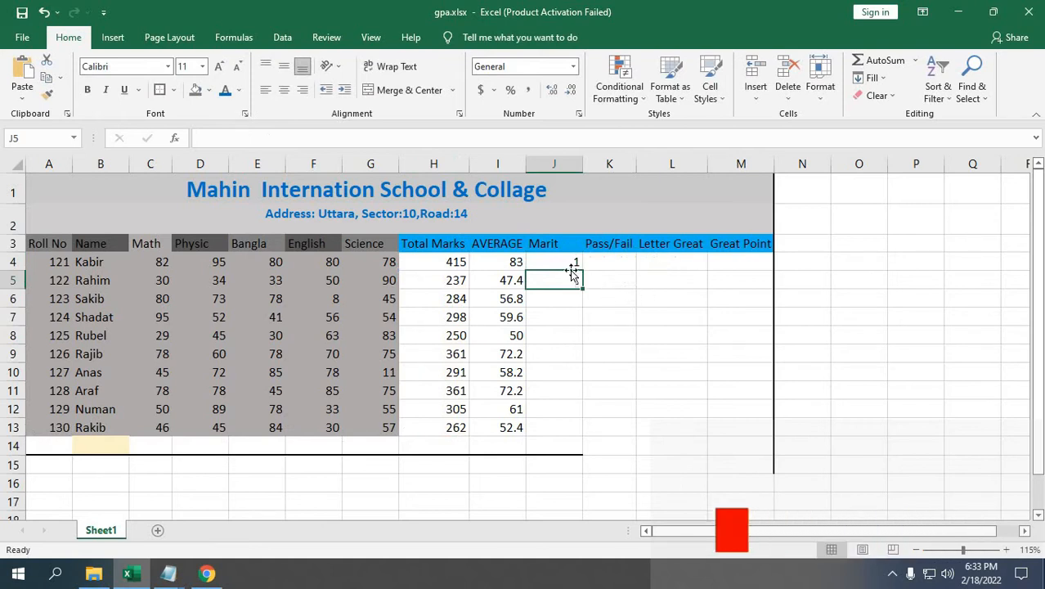
pyautogui.click(538, 267)
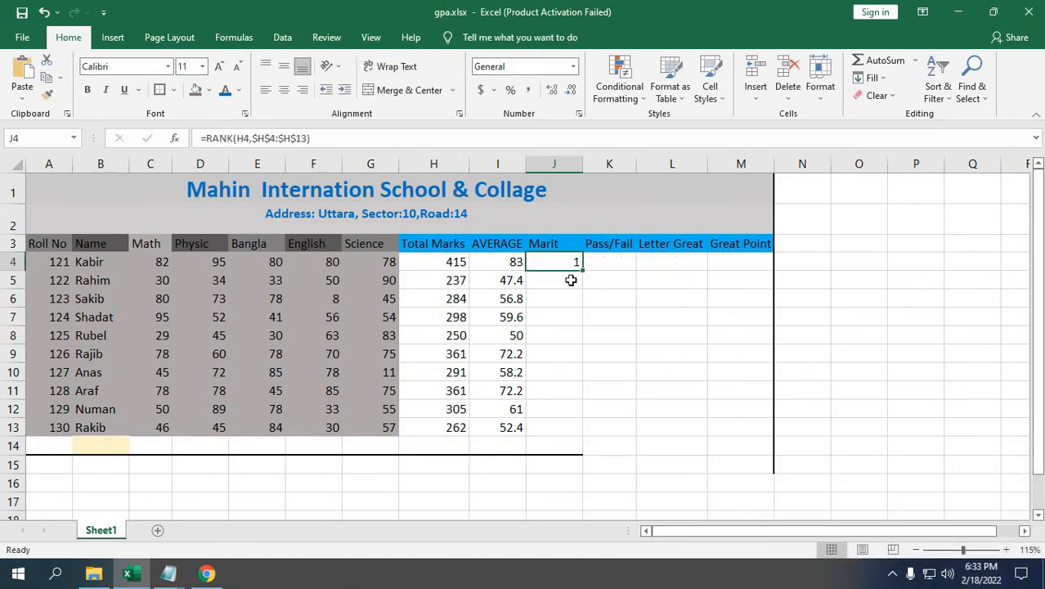
pyautogui.moveTo(581, 270); pyautogui.dragTo(590, 429)
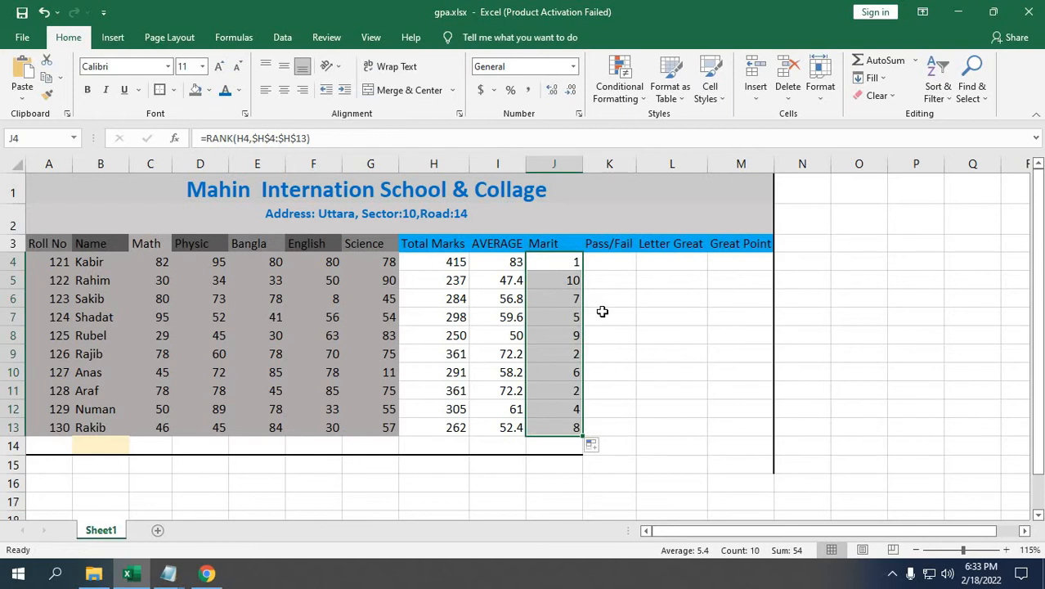
# Step: Start the Pass/Fail formula in K4 as =IF(OR(C4<33, to test the first student's Math mark
pyautogui.click(605, 334)
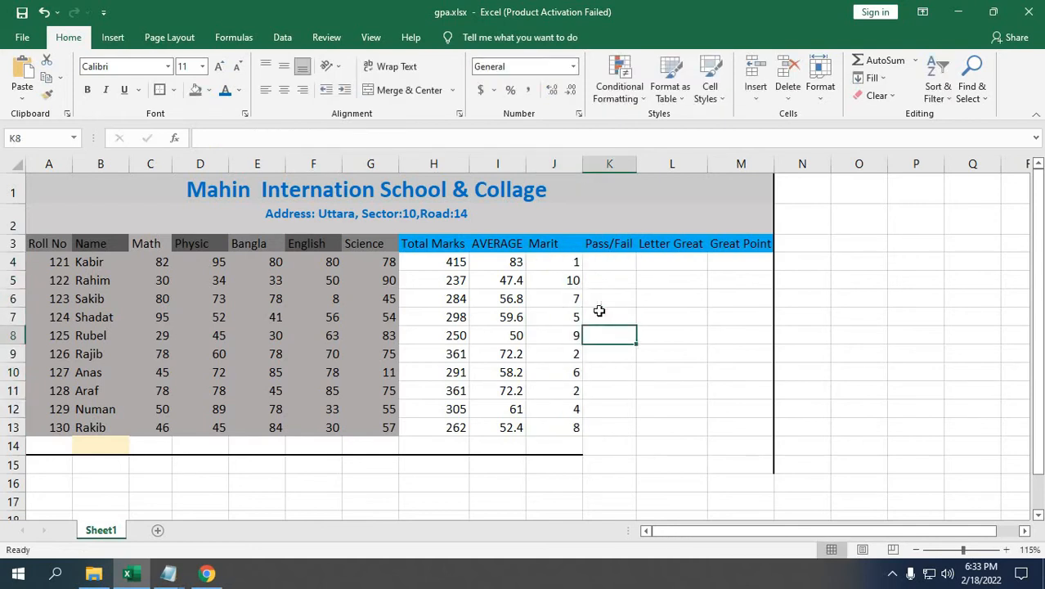
pyautogui.doubleClick(607, 260)
pyautogui.write('=')
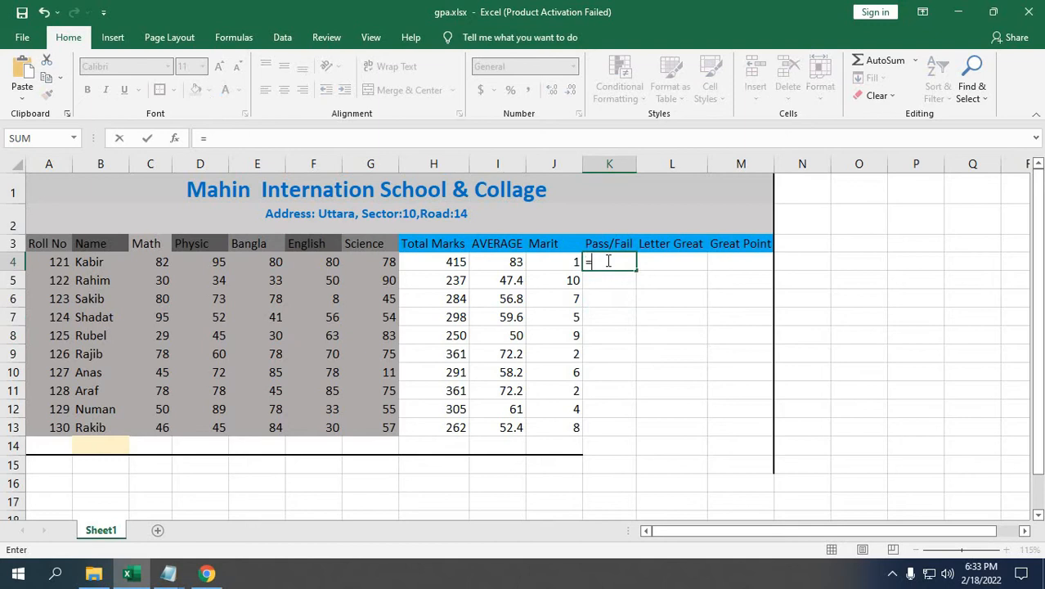
pyautogui.write('if')
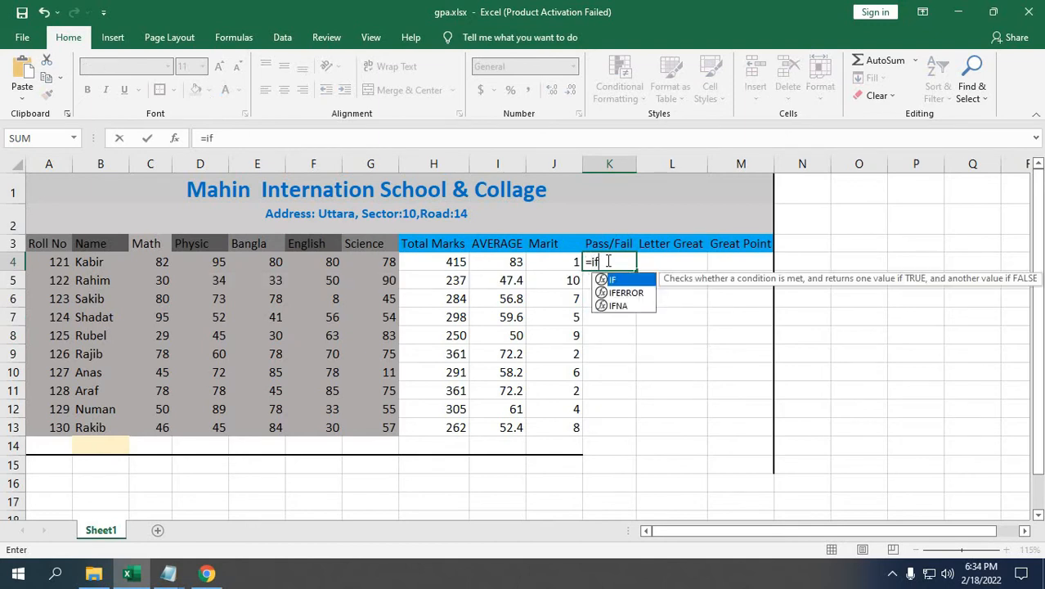
pyautogui.press('Tab')
pyautogui.write('or')
pyautogui.press('Tab')
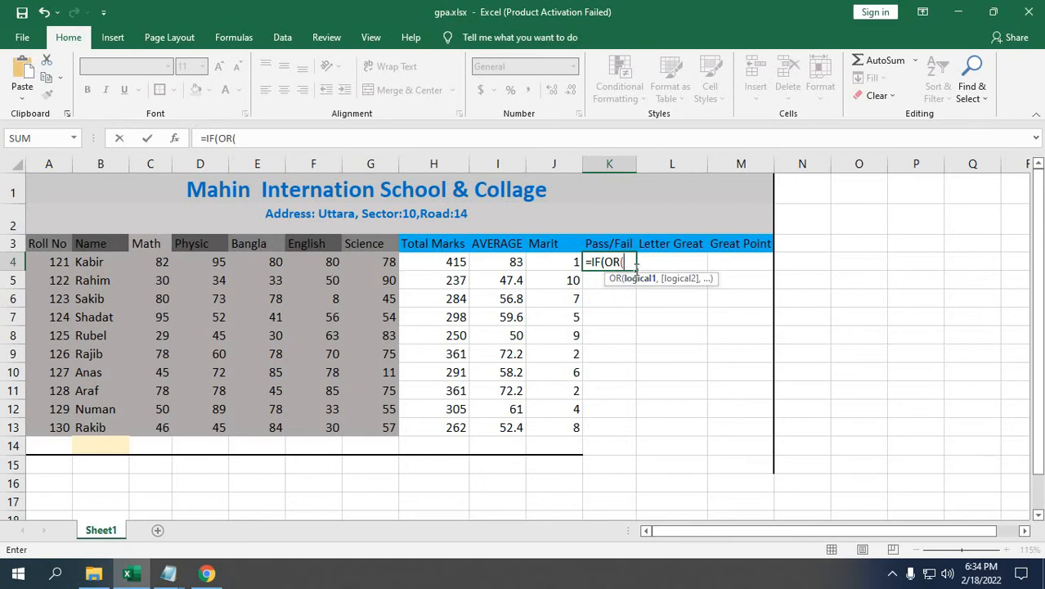
pyautogui.click(163, 264)
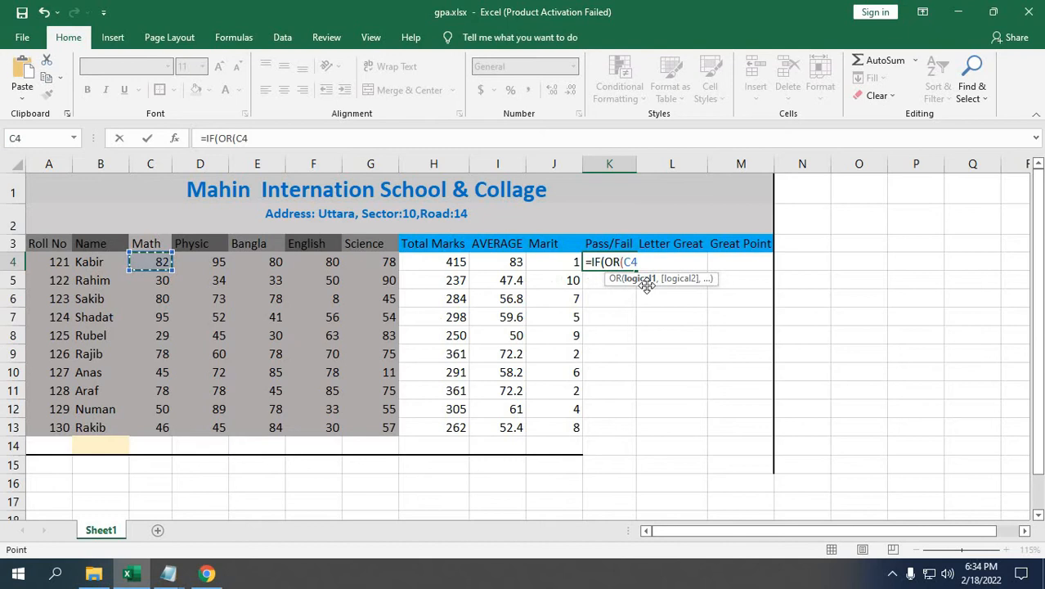
pyautogui.write(',')
pyautogui.press('BackSpace')
pyautogui.write('<33,')
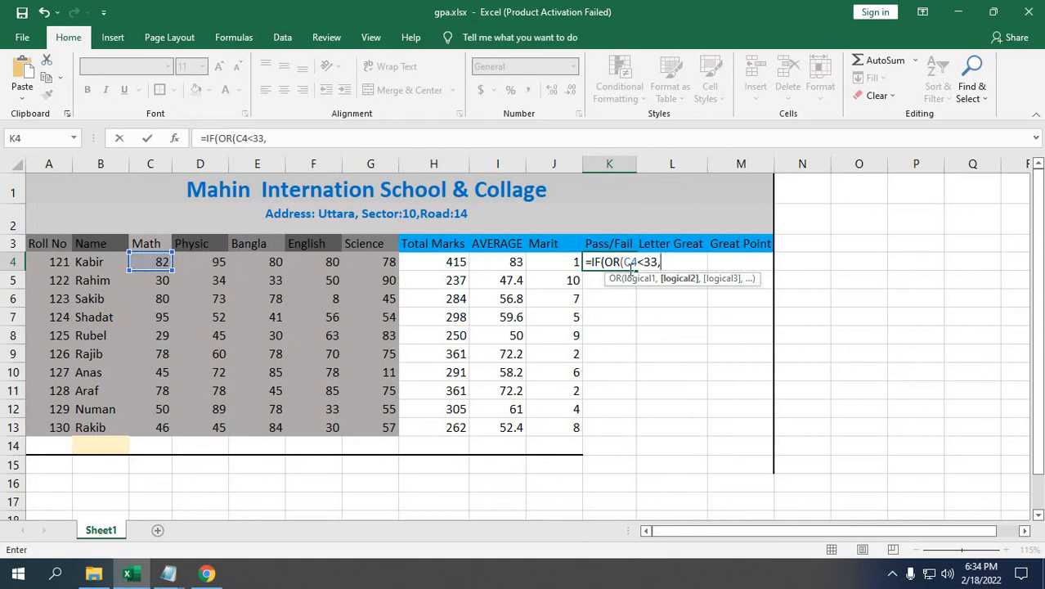
# Step: Add the conditions D4<33, E4<33 and F4<33 to the OR test in K4 for Physic, Bangla and English
pyautogui.click(217, 261)
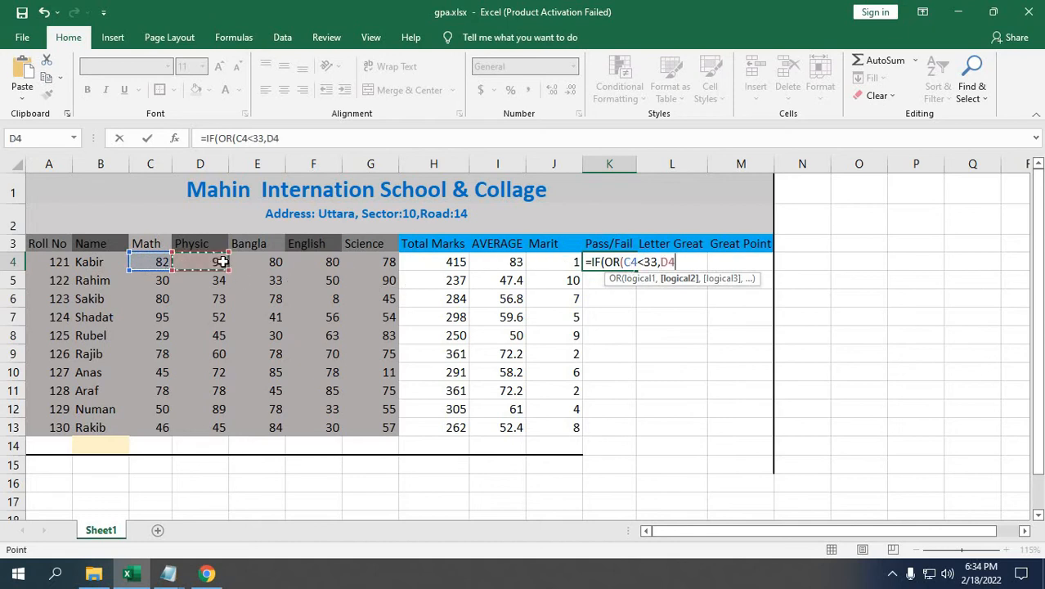
pyautogui.write('<33,')
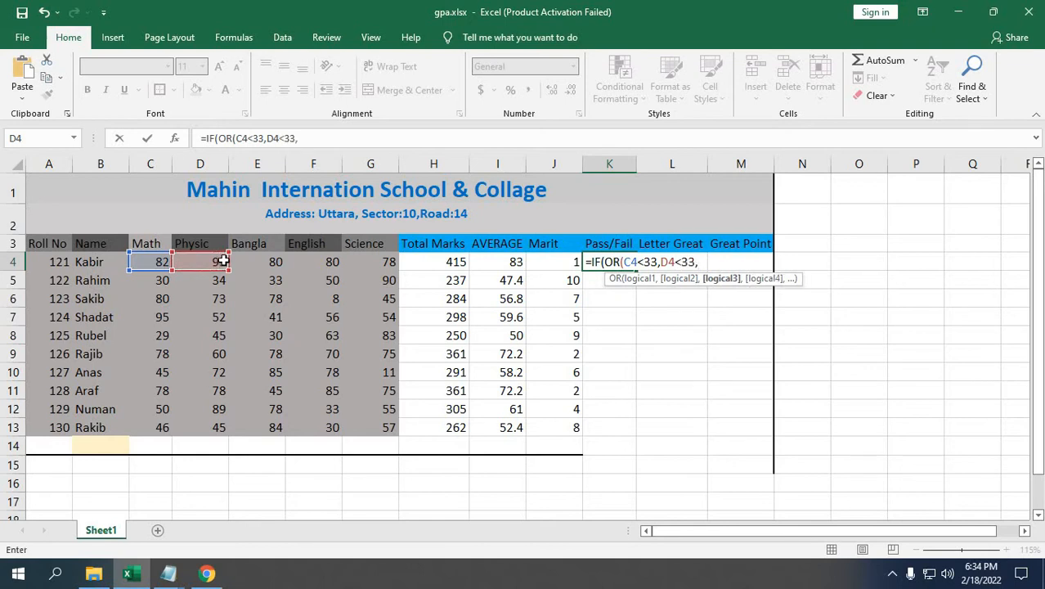
pyautogui.click(263, 262)
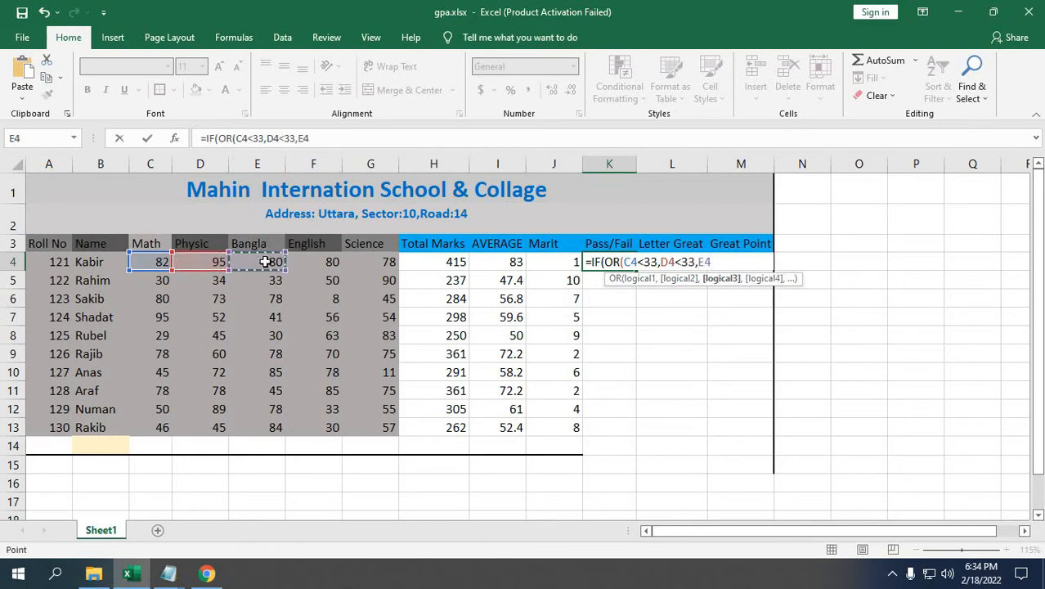
pyautogui.write('<33')
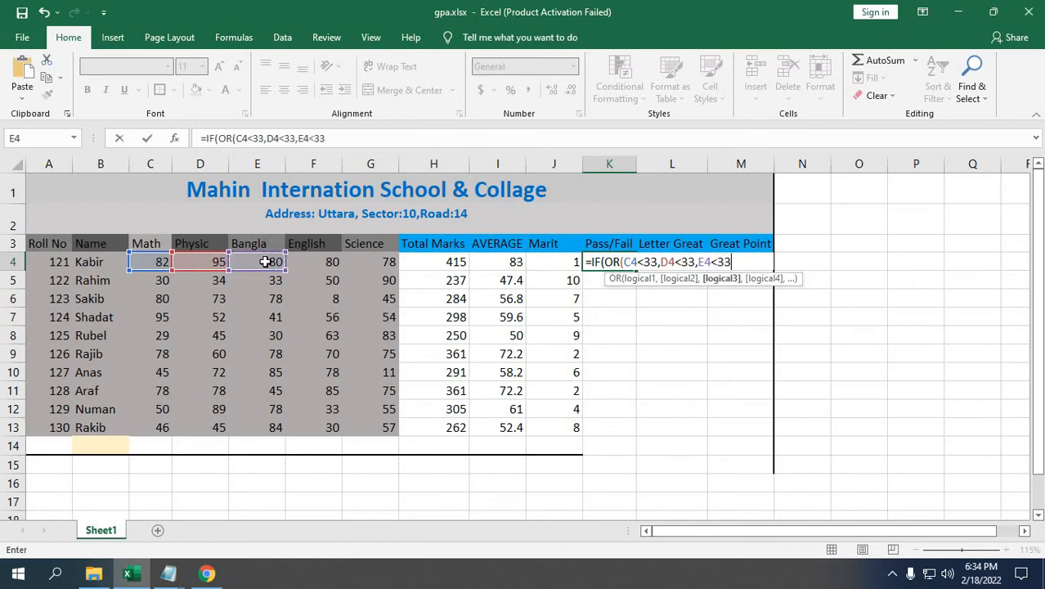
pyautogui.write(',')
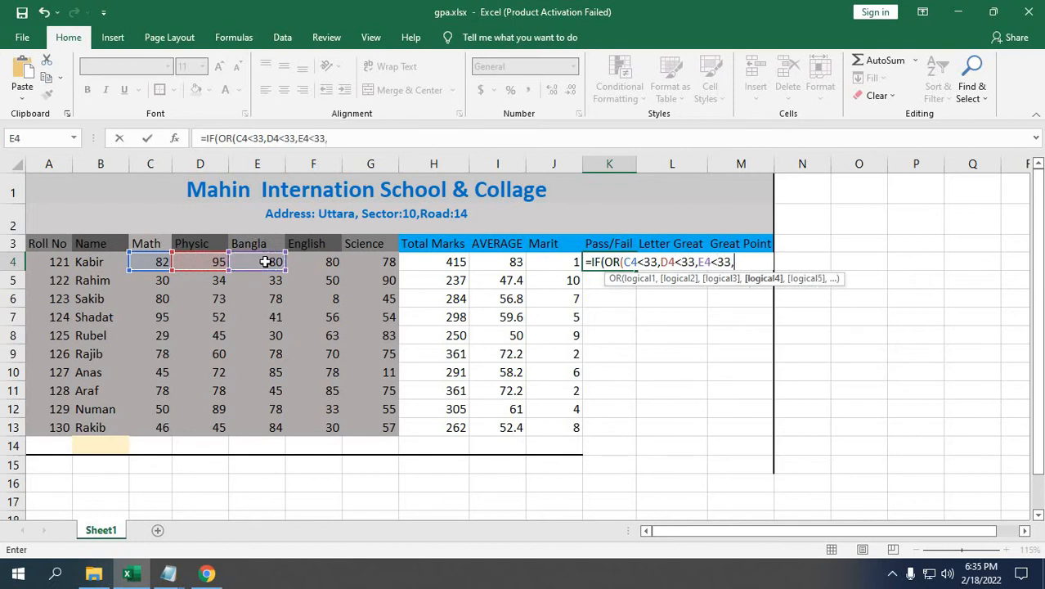
pyautogui.click(315, 259)
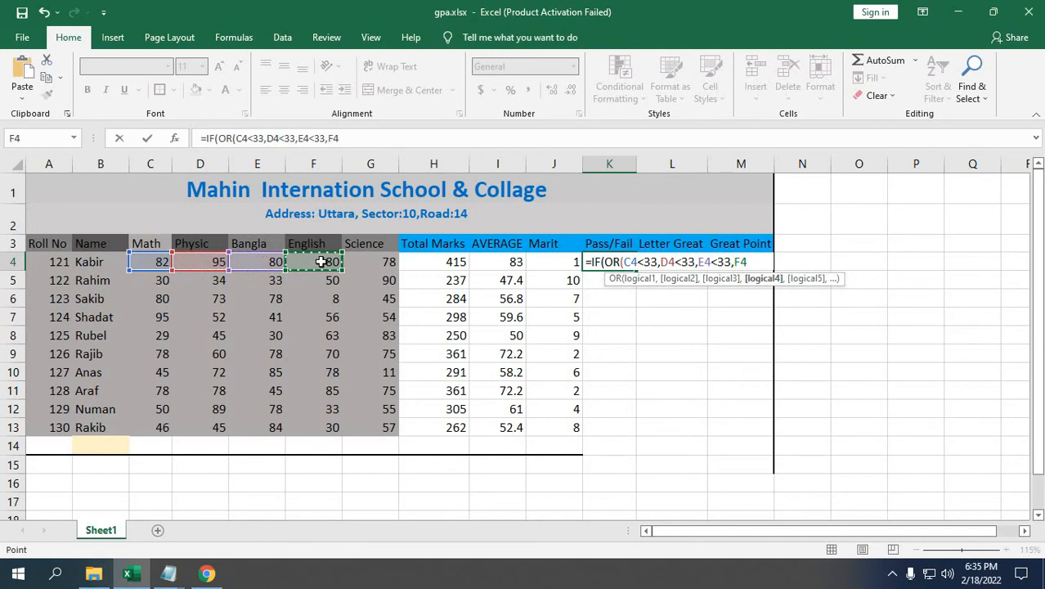
pyautogui.write('<33,')
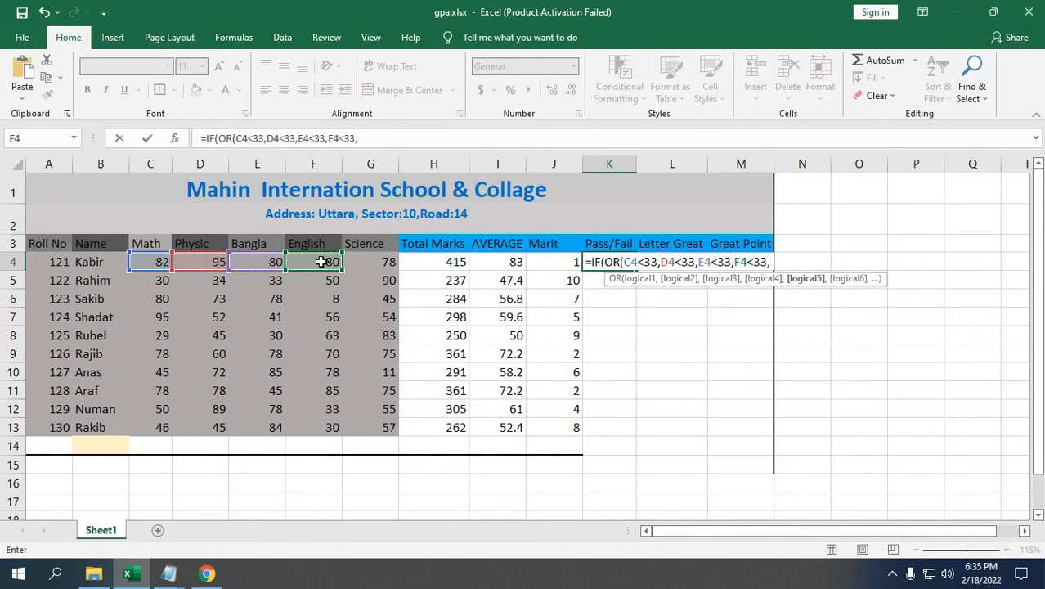
# Step: Add the Science condition G4<33 to the OR test in K4 and close its parenthesis
pyautogui.click(369, 257)
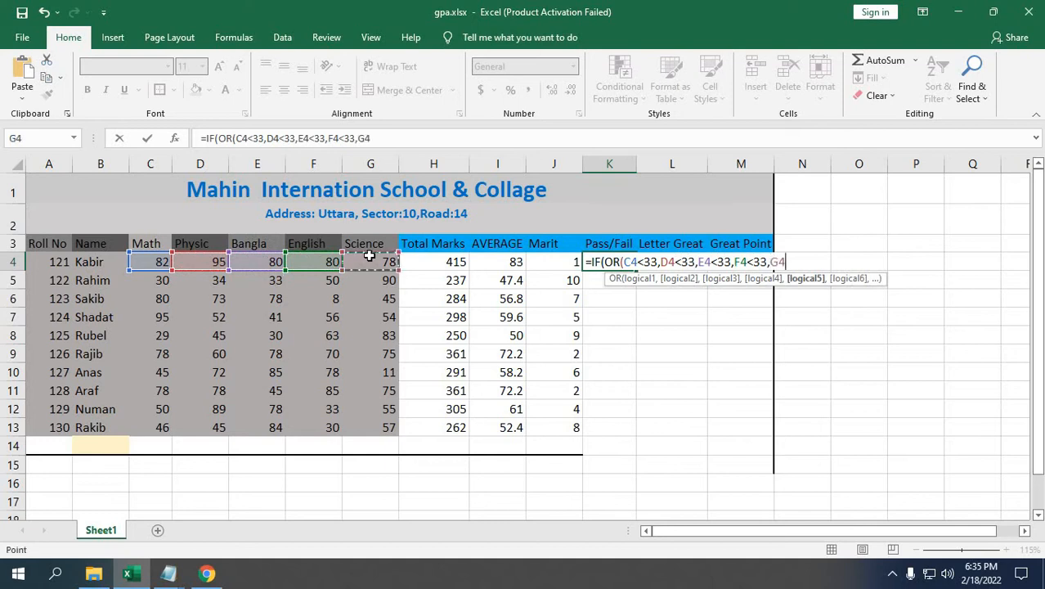
pyautogui.write('<33')
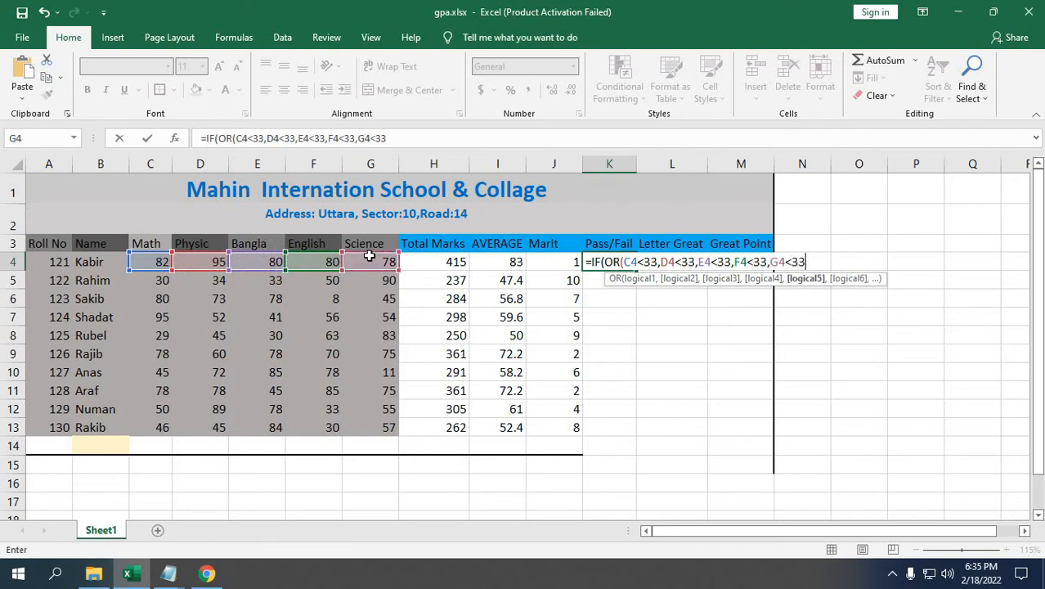
pyautogui.write(',')
pyautogui.press('Left')
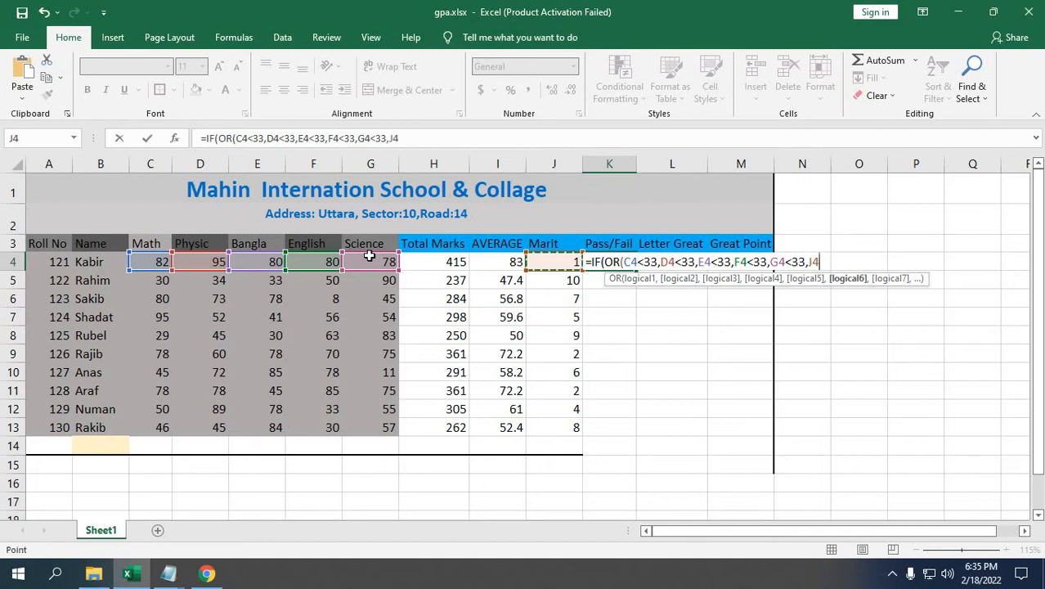
pyautogui.press('BackSpace')
pyautogui.press('BackSpace')
pyautogui.press('BackSpace')
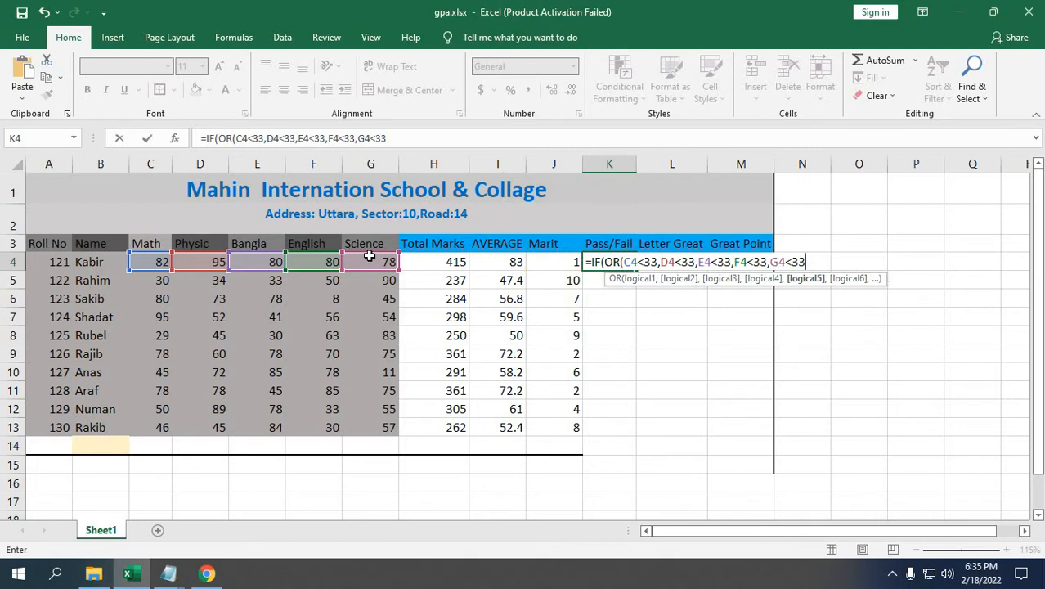
pyautogui.write(')')
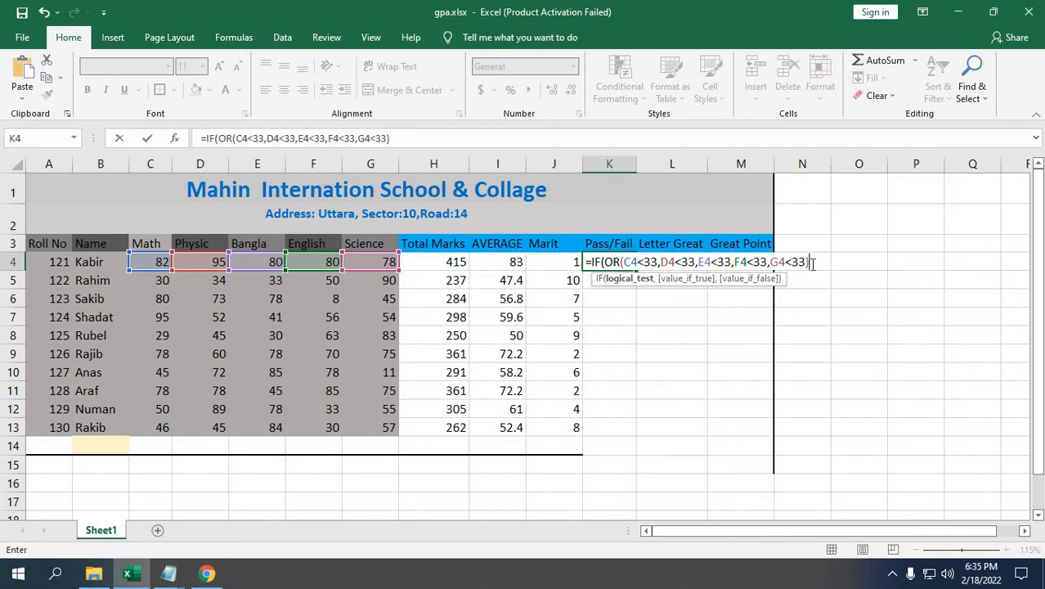
# Step: Complete the IF formula in K4 with "Fail" as the true result and "Fass" as the false result, and enter it
pyautogui.write(',')
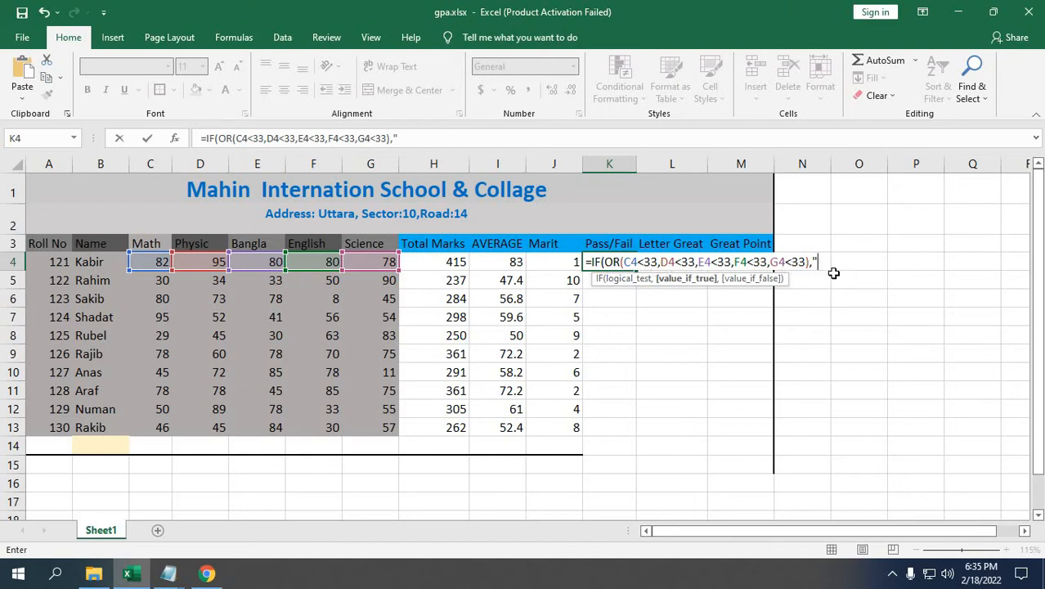
pyautogui.write('Fail",')
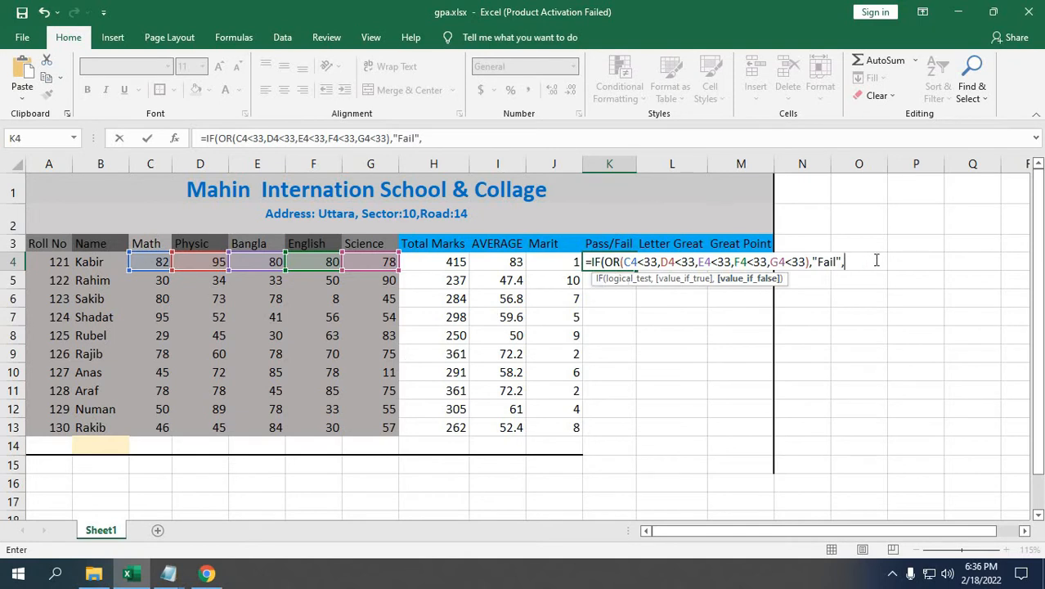
pyautogui.write('"Fass"_')
pyautogui.press('BackSpace')
pyautogui.write(')')
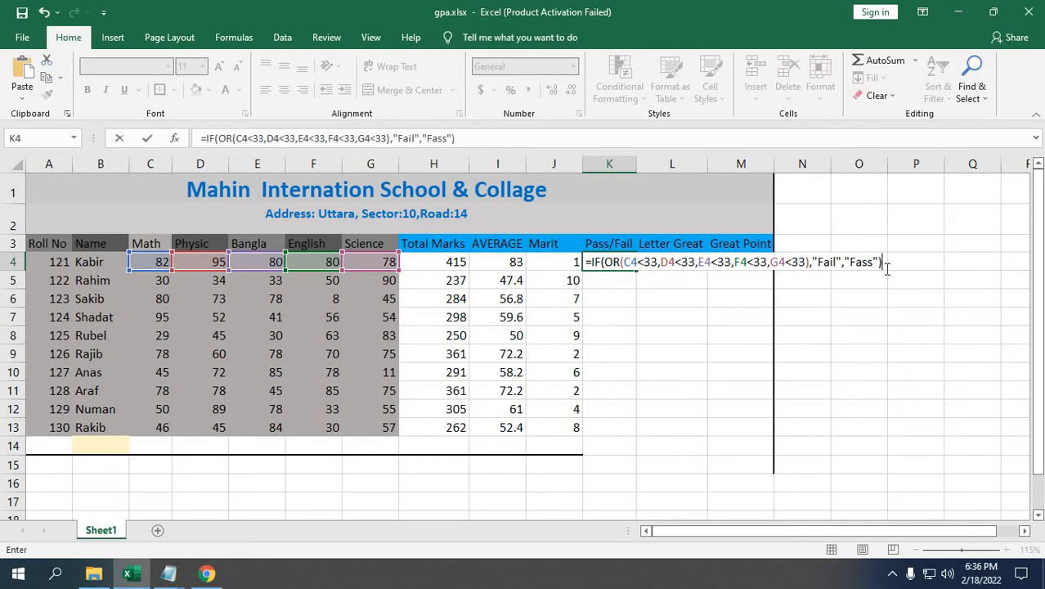
pyautogui.press('Return')
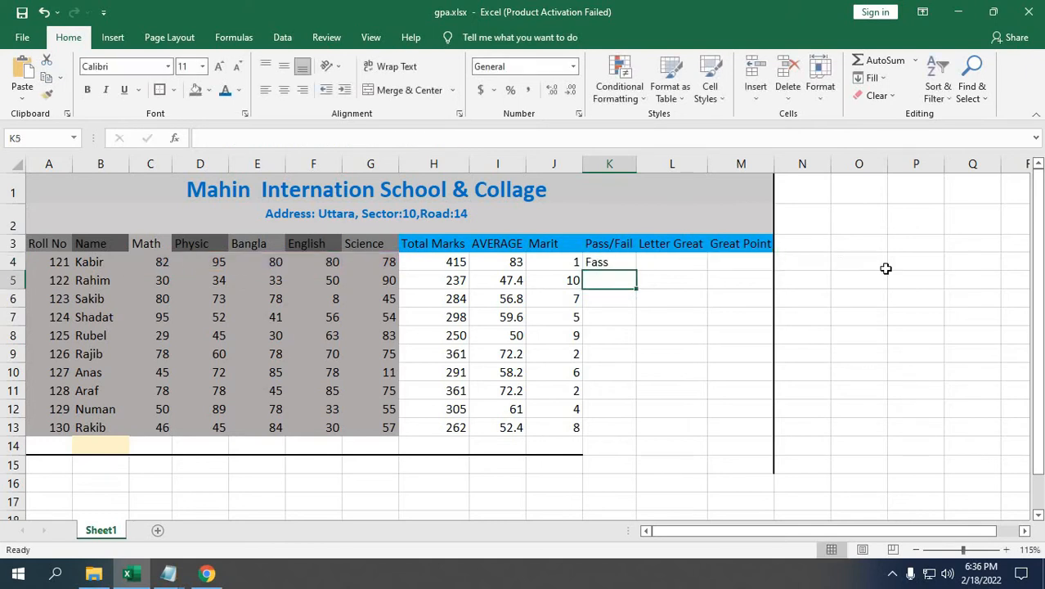
# Step: Correct the false result in the K4 formula to "Pass"
pyautogui.doubleClick(613, 263)
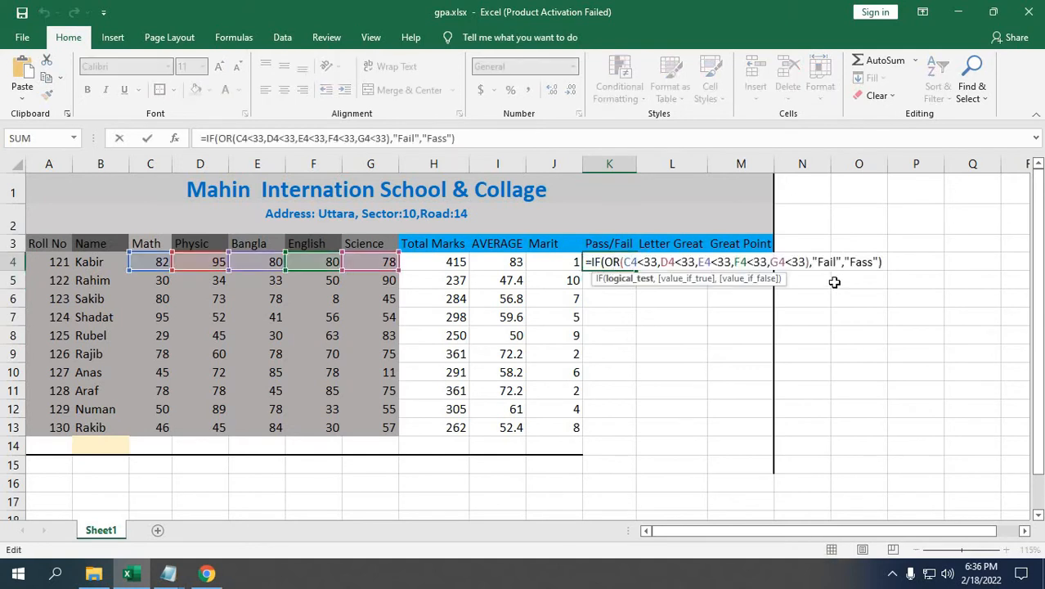
pyautogui.click(852, 263)
pyautogui.press('Delete')
pyautogui.write('P')
pyautogui.press('Return')
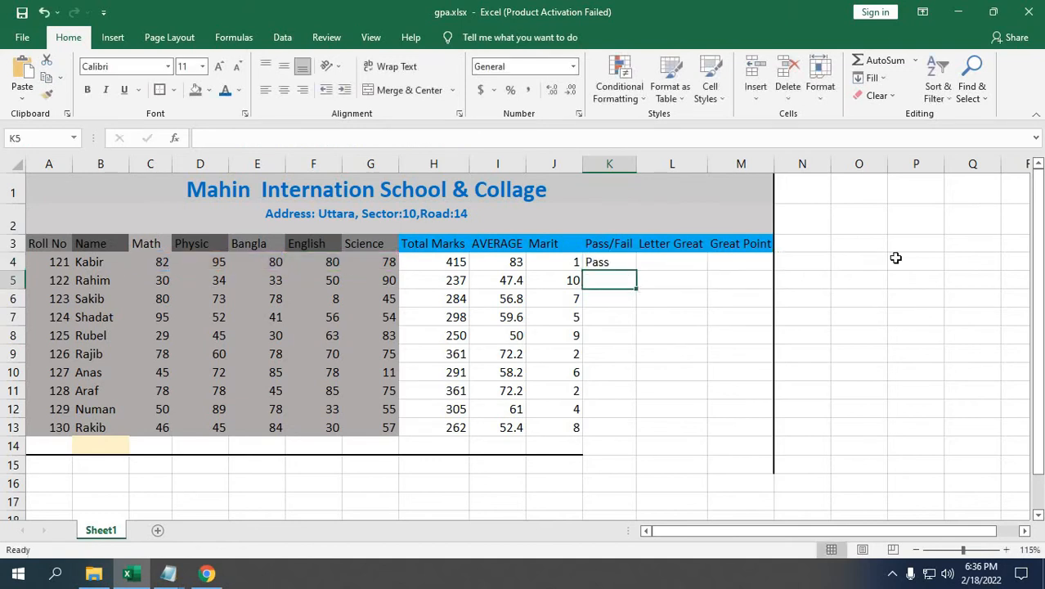
# Step: Fill the Pass/Fail formula from K4 down to K13
pyautogui.doubleClick(613, 263)
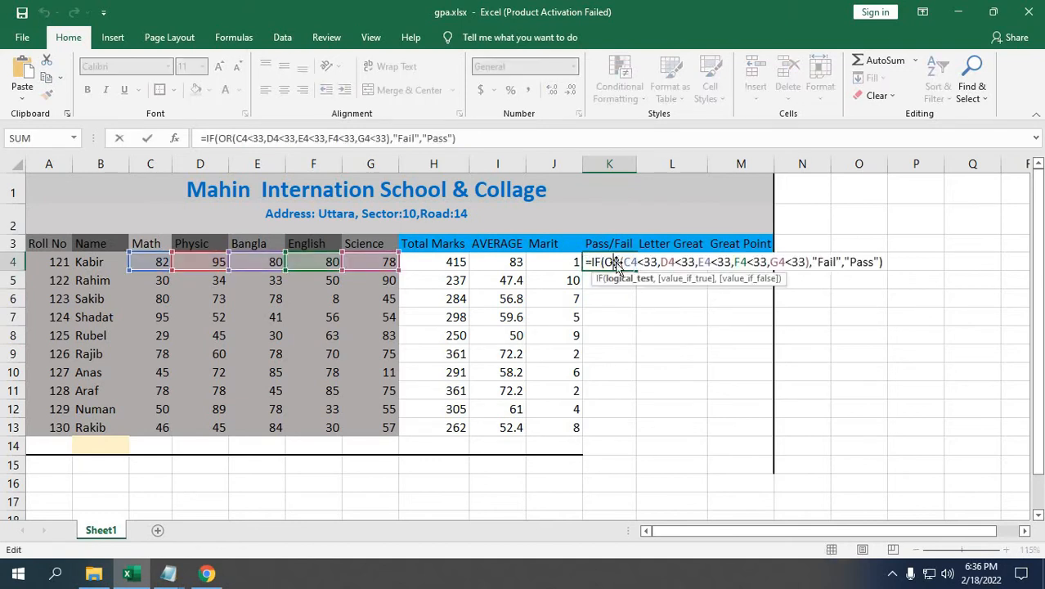
pyautogui.click(621, 296)
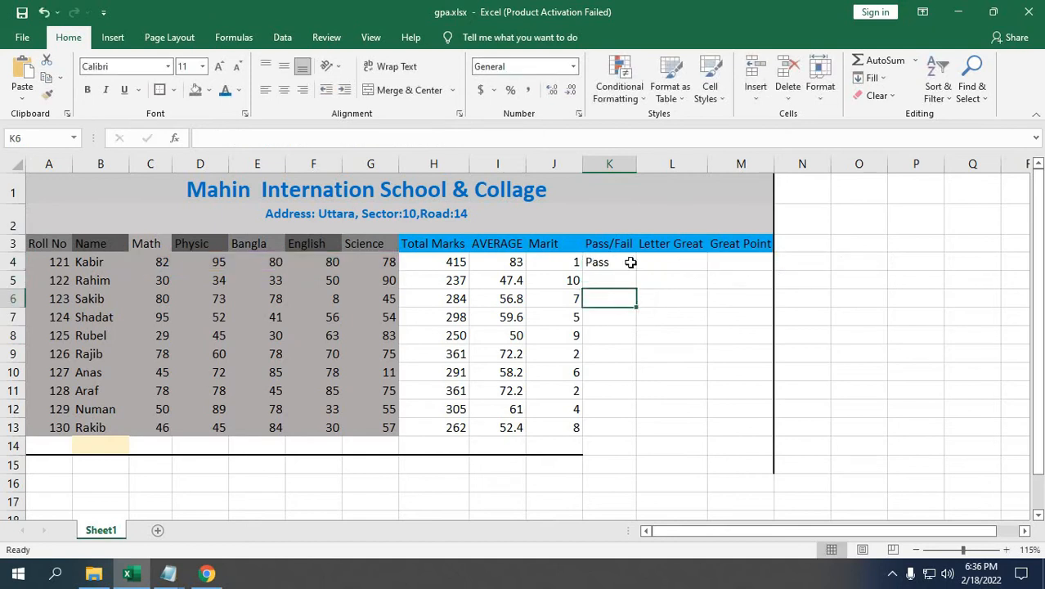
pyautogui.click(628, 263)
pyautogui.moveTo(639, 271); pyautogui.dragTo(628, 429)
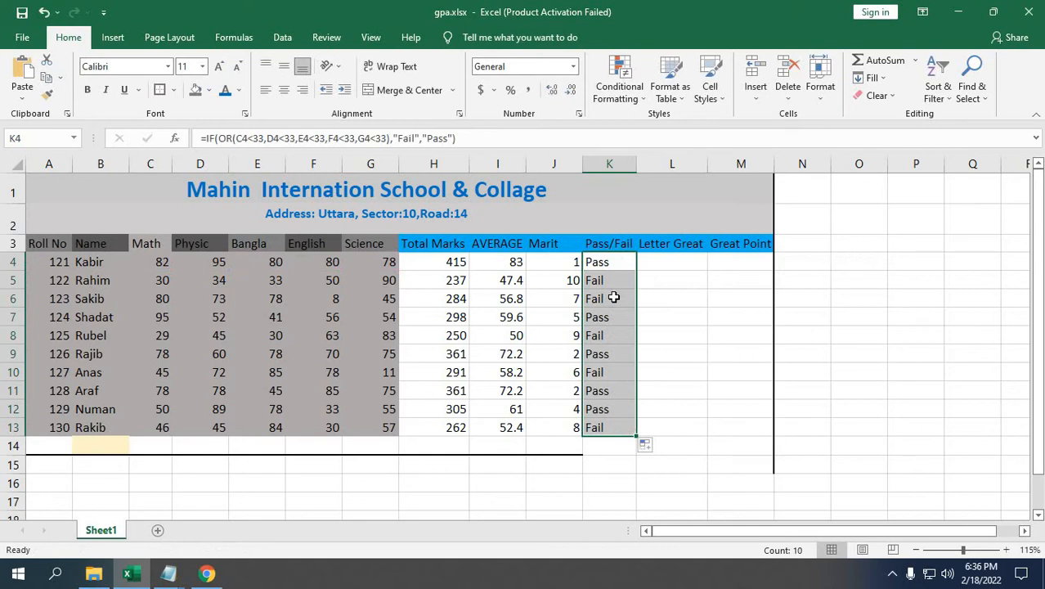
# Step: Start the Letter Great formula in L4 as =IF(OR(C4<33, to test the first student's Math mark
pyautogui.doubleClick(602, 261)
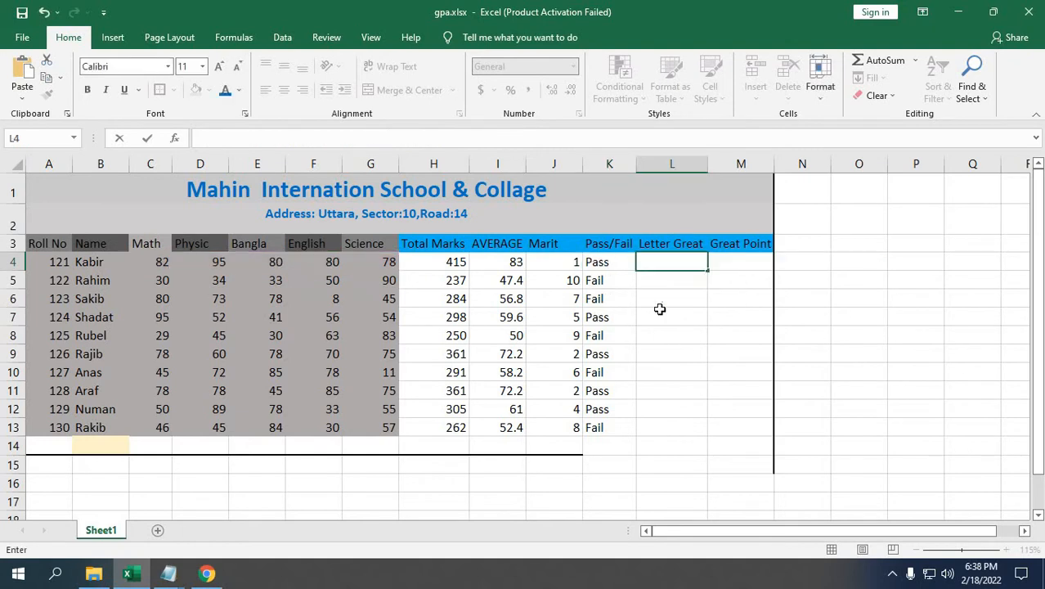
pyautogui.click(657, 304)
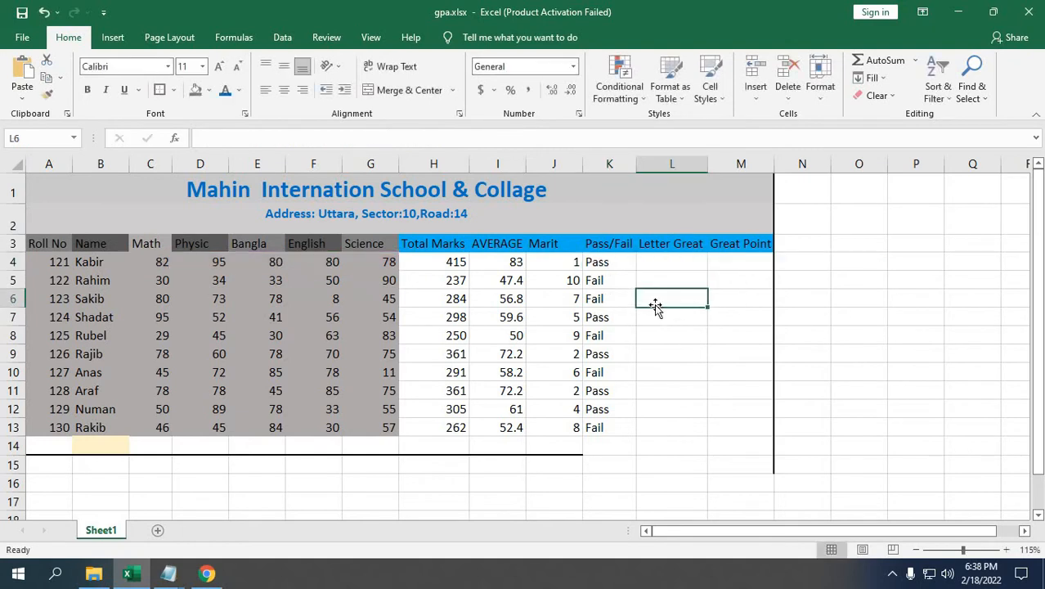
pyautogui.doubleClick(654, 262)
pyautogui.write('=')
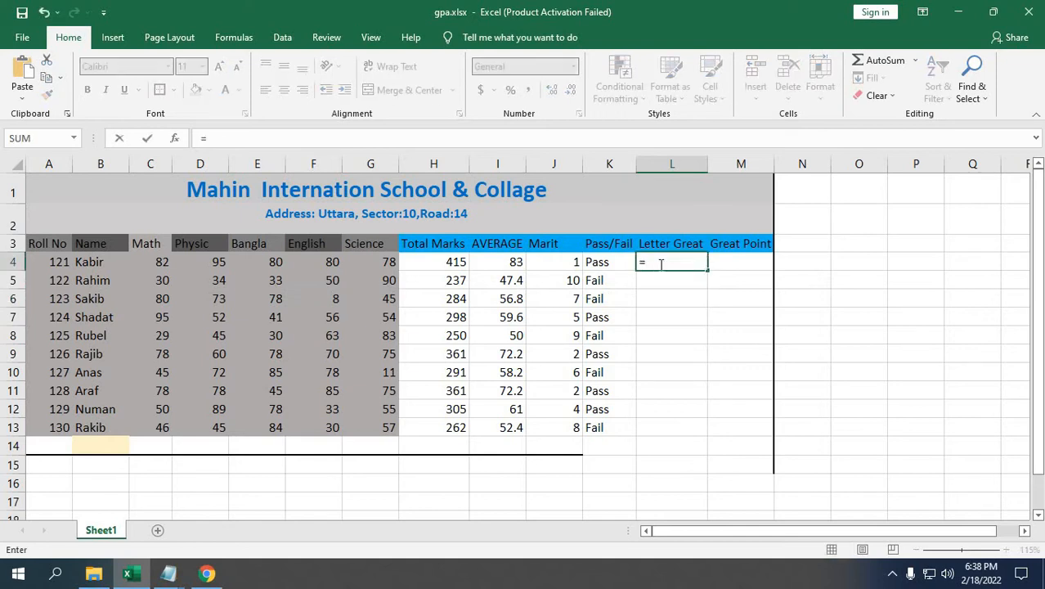
pyautogui.write('IF(OR(')
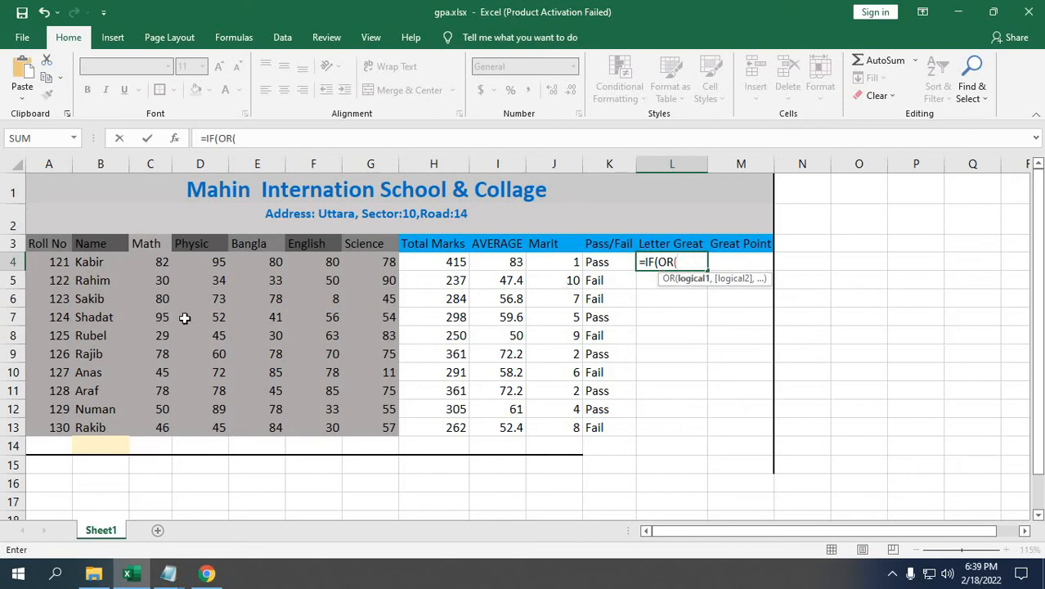
pyautogui.click(150, 262)
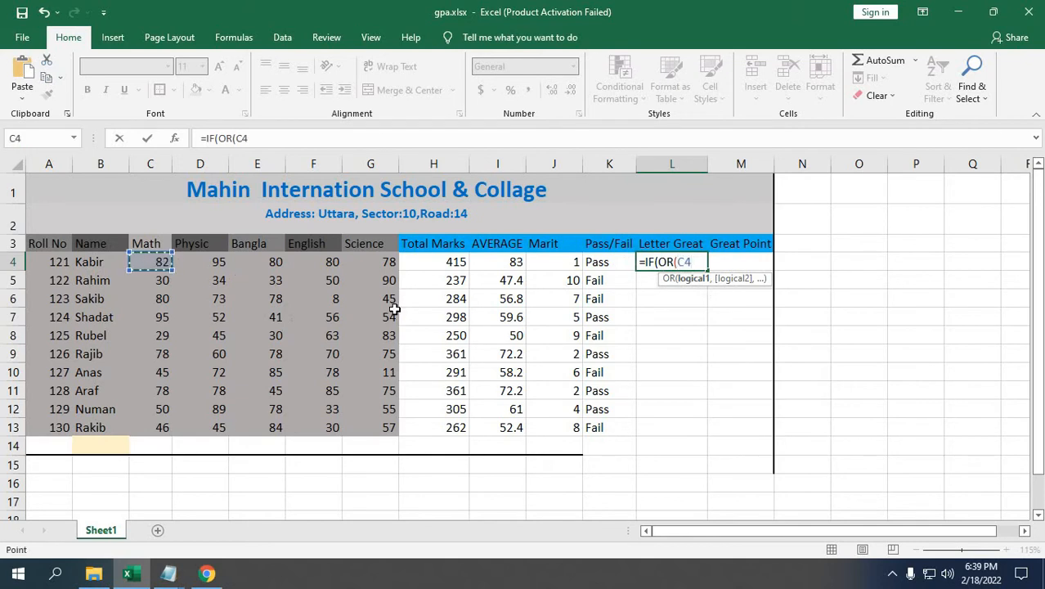
pyautogui.write(',')
pyautogui.press('BackSpace')
pyautogui.write('<33')
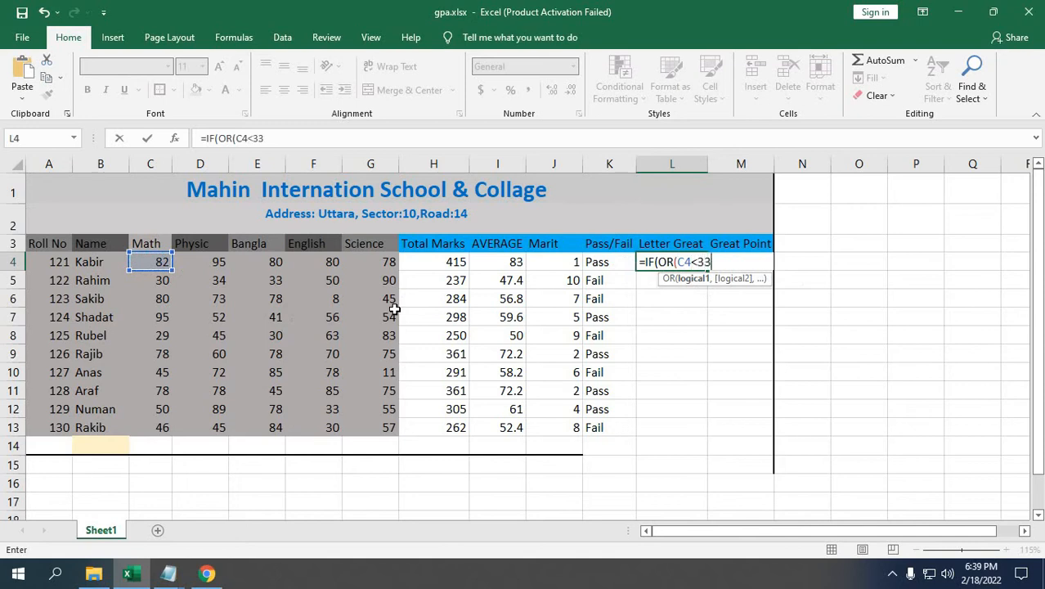
pyautogui.write(',')
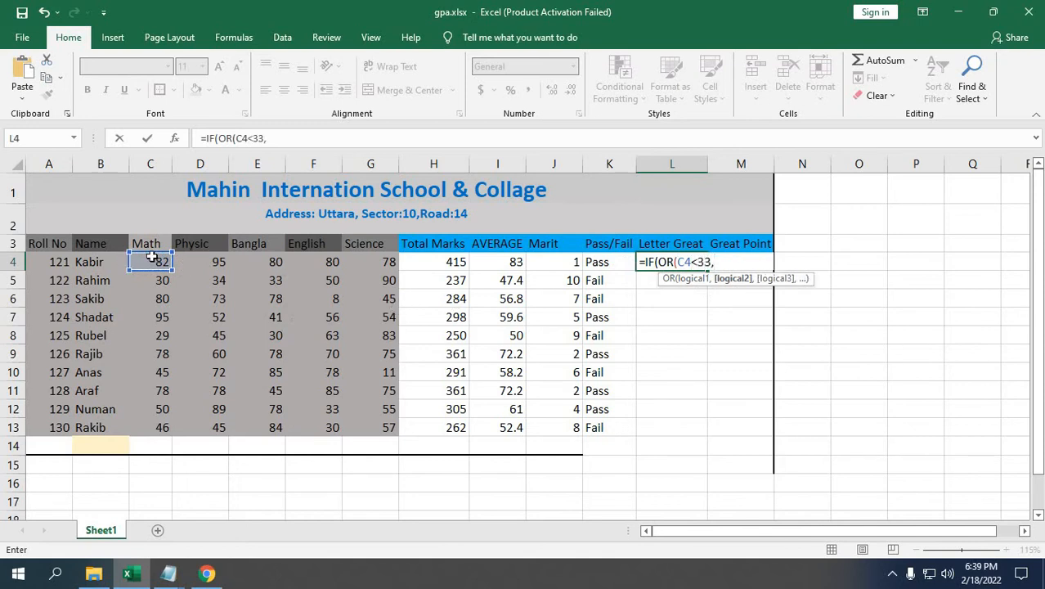
# Step: Add the conditions D4<33, E4<33 and F4<33 to the OR test in L4 for Physic, Bangla and English
pyautogui.click(218, 263)
pyautogui.write('<')
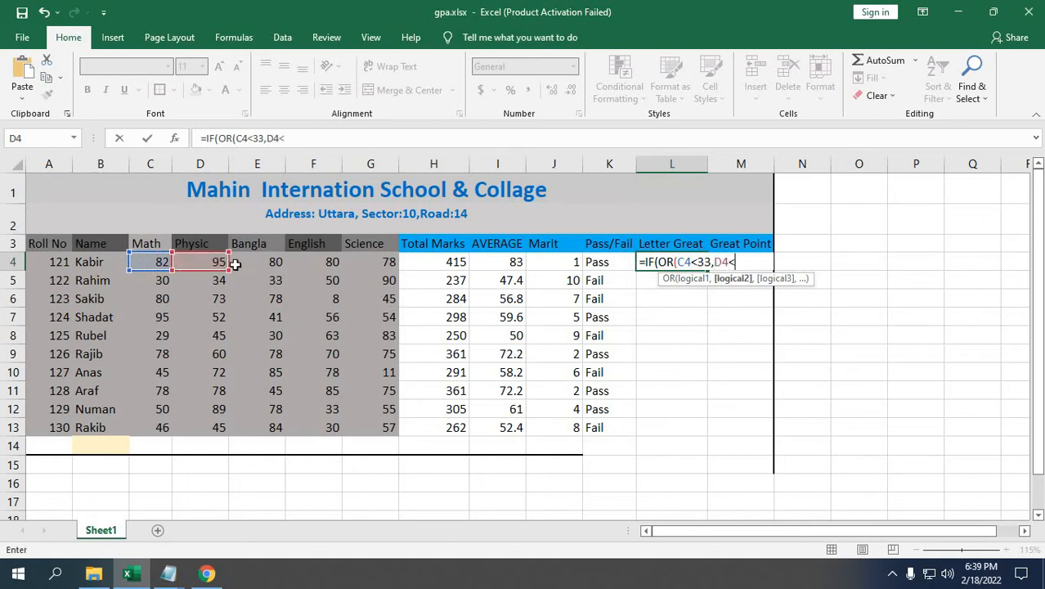
pyautogui.write('33,')
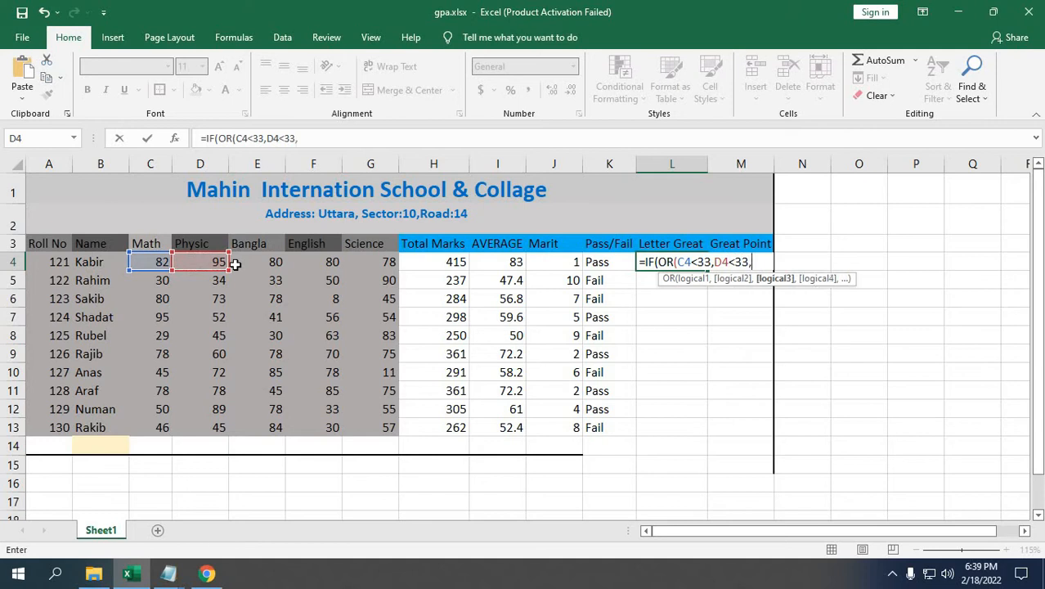
pyautogui.click(264, 259)
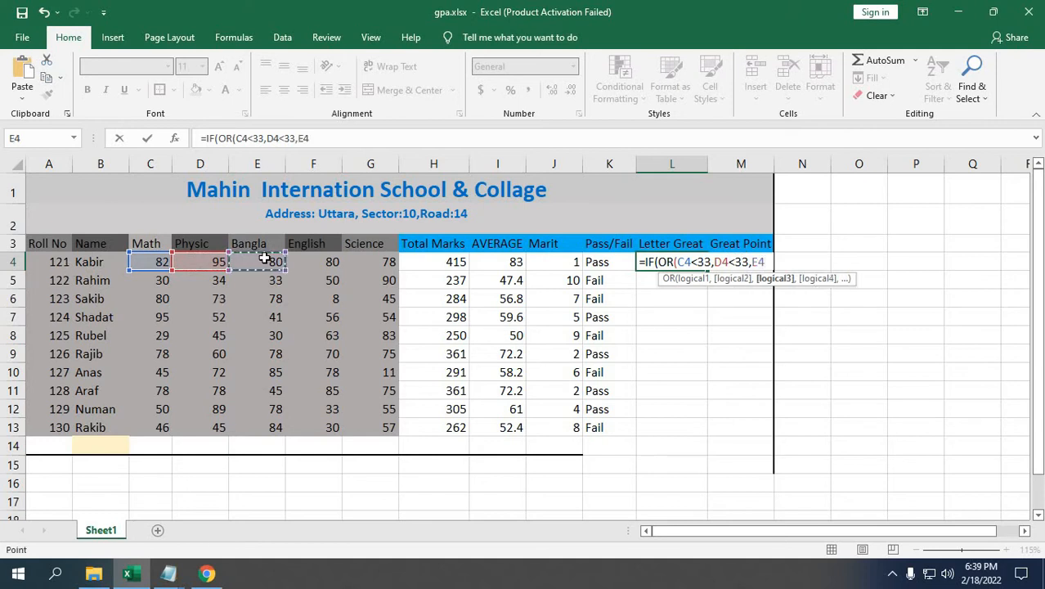
pyautogui.write('<33,')
pyautogui.click(319, 260)
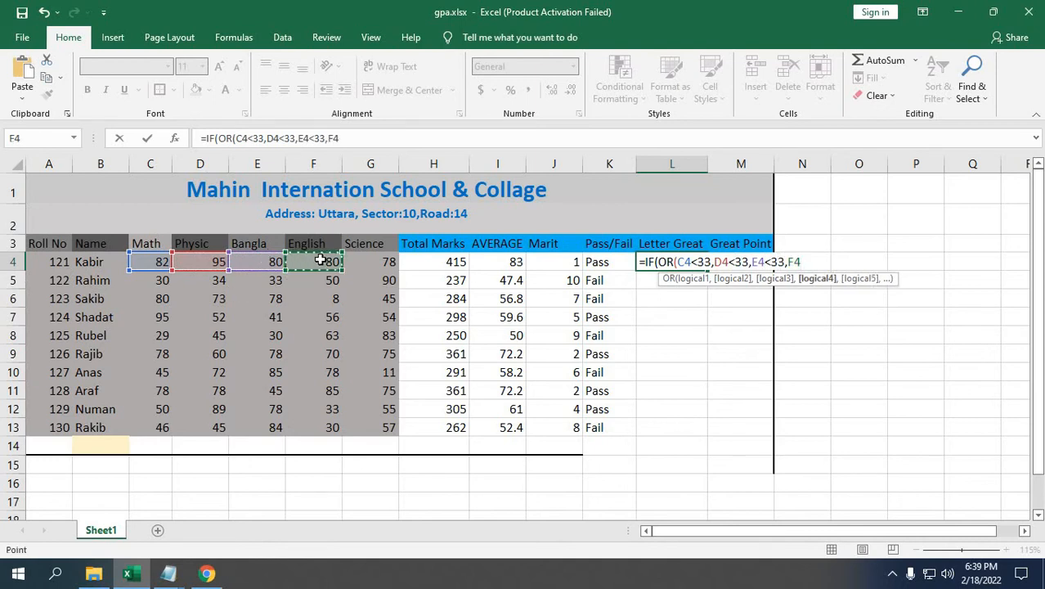
pyautogui.write('<33')
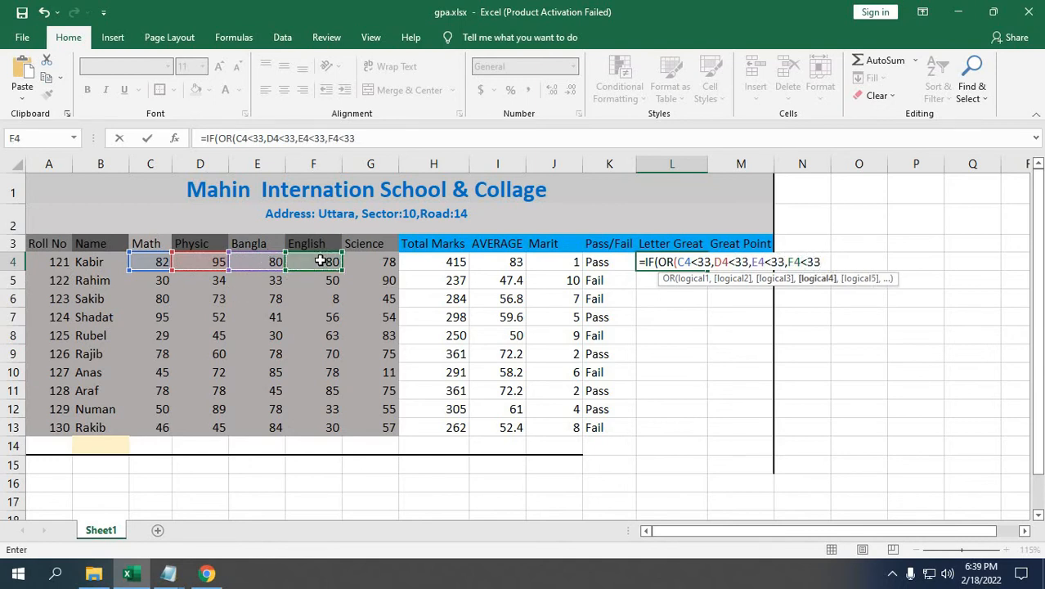
# Step: Add the Science condition G4<33 to the OR test in L4 and close its parenthesis
pyautogui.write(',')
pyautogui.click(389, 262)
pyautogui.write('<33')
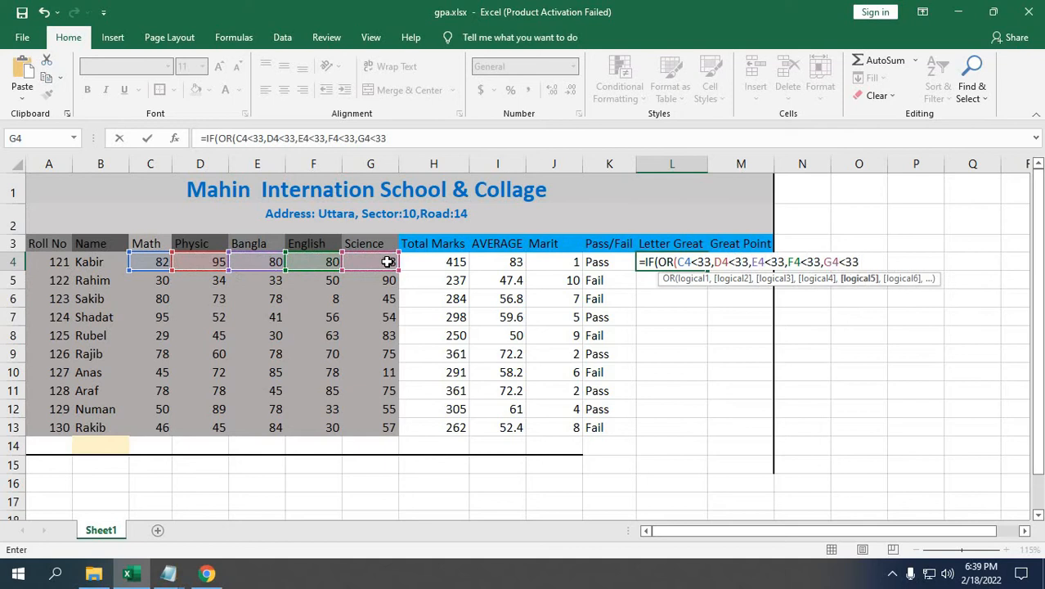
pyautogui.write(',')
pyautogui.press('BackSpace')
pyautogui.write(')')
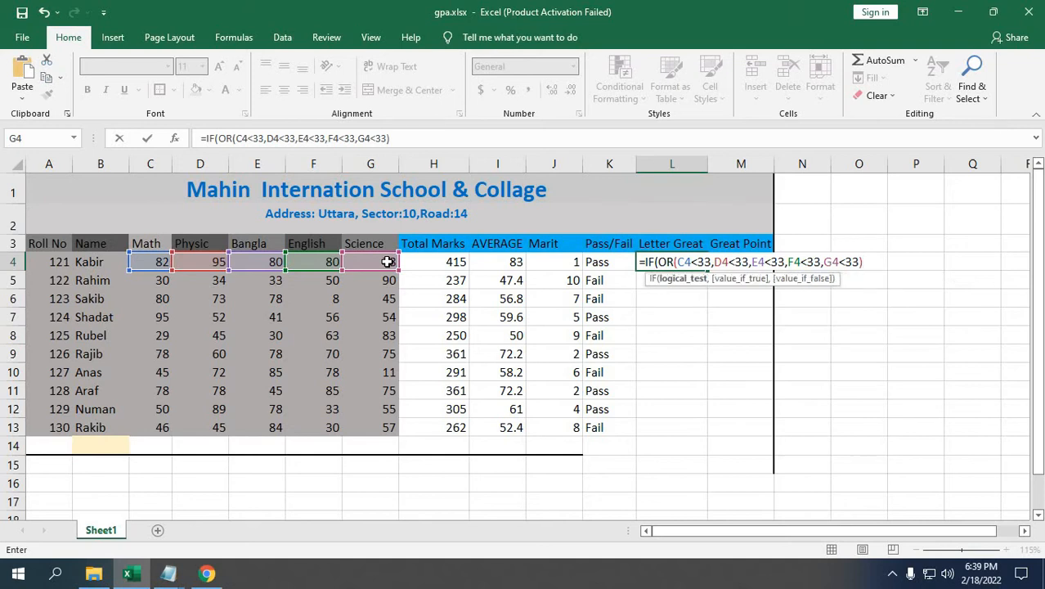
# Step: Add "F" as the value_if_true result of the IF in L4, followed by a comma
pyautogui.write(',')
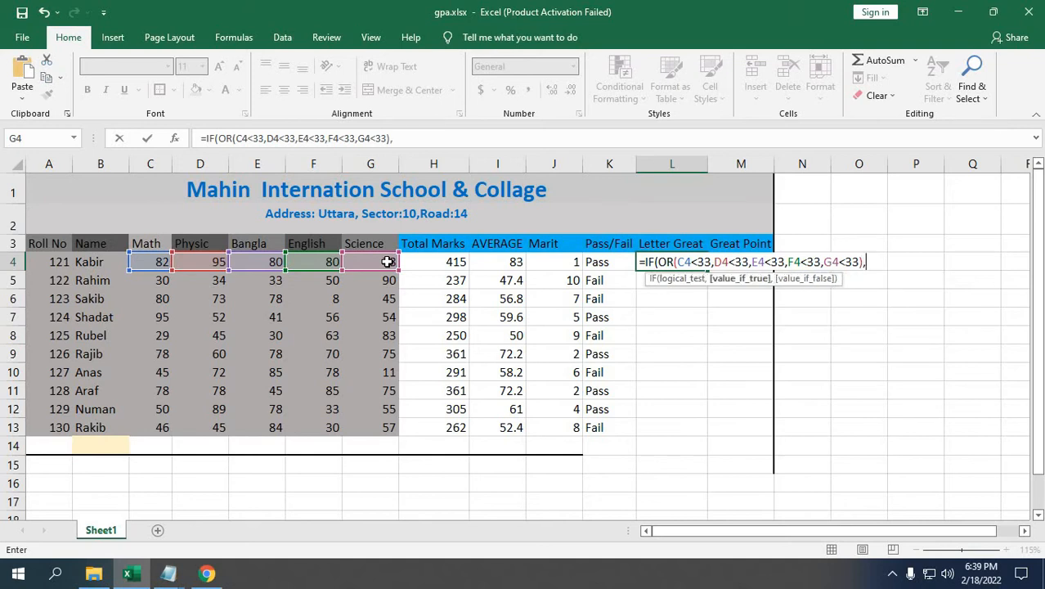
pyautogui.write('"F",')
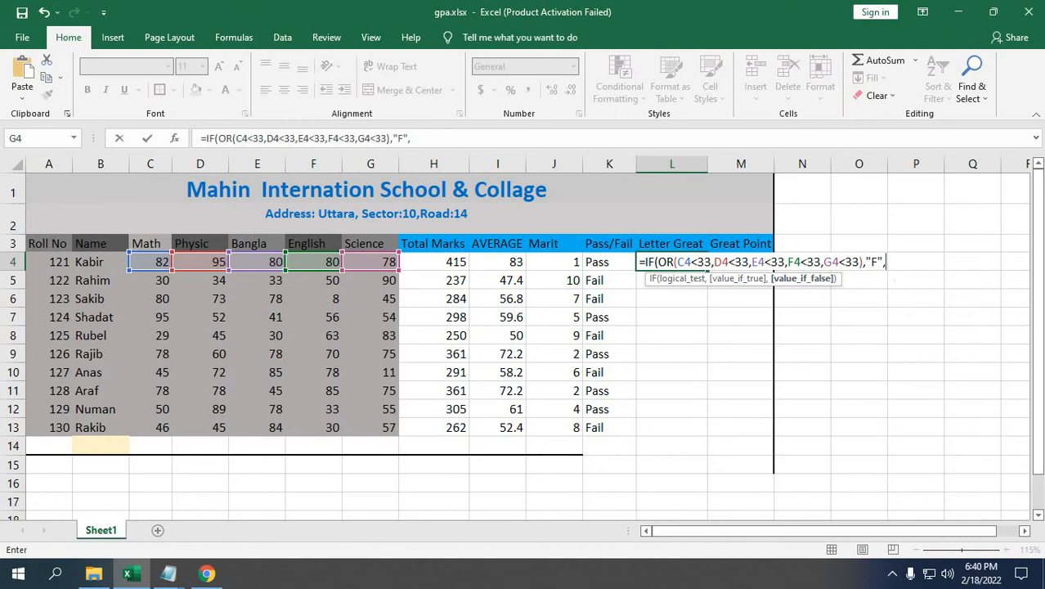
pyautogui.write('if')
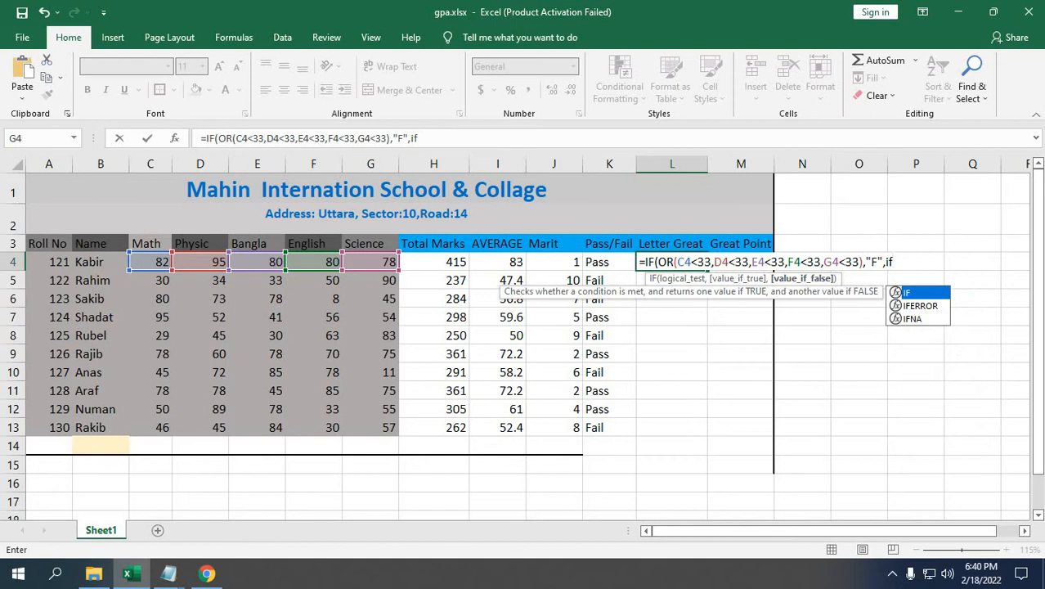
pyautogui.write('(')
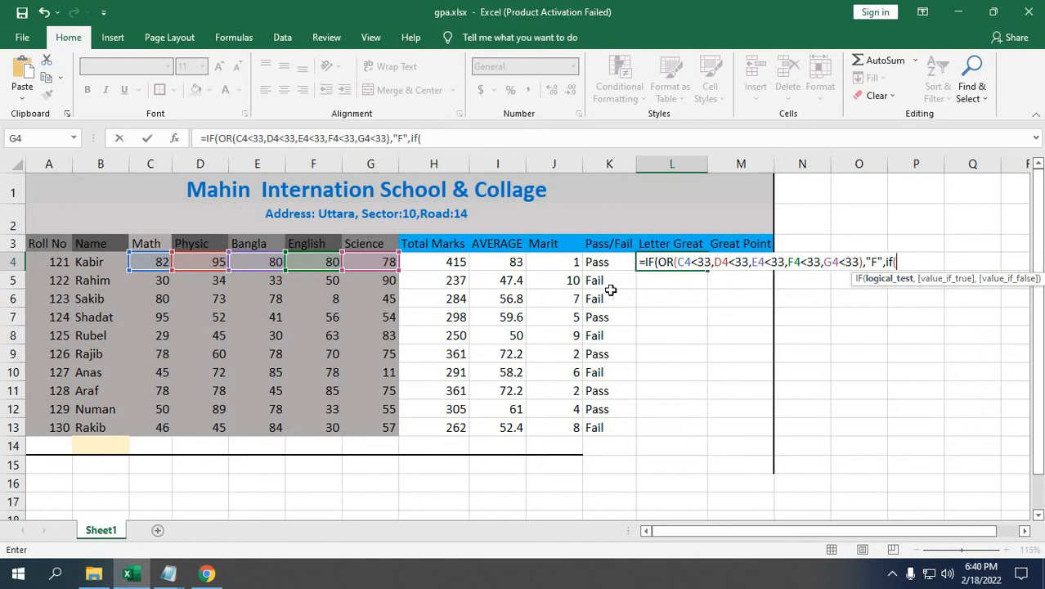
pyautogui.click(512, 263)
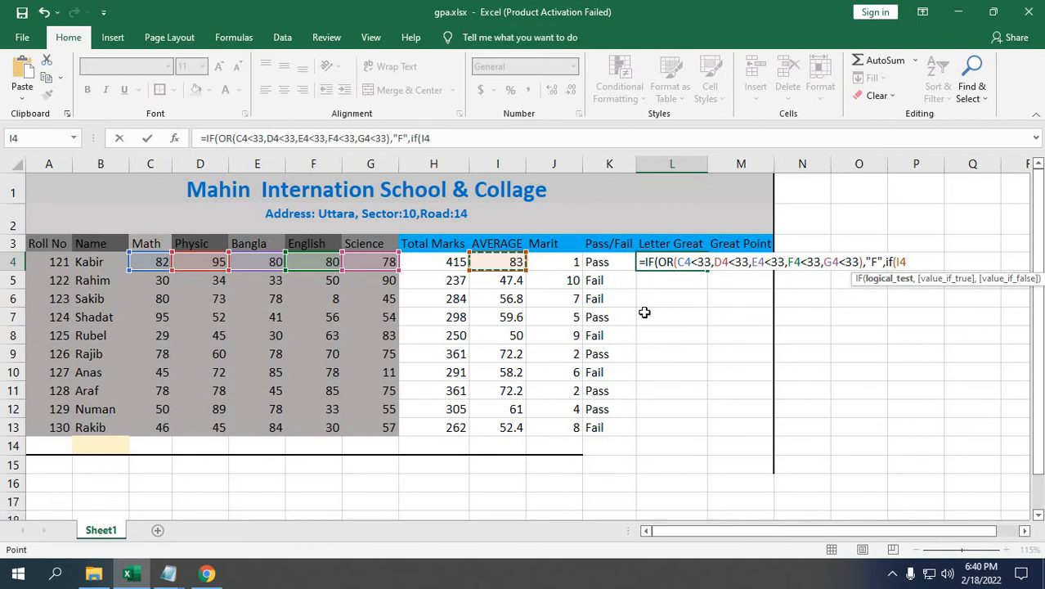
pyautogui.press('BackSpace')
pyautogui.press('BackSpace')
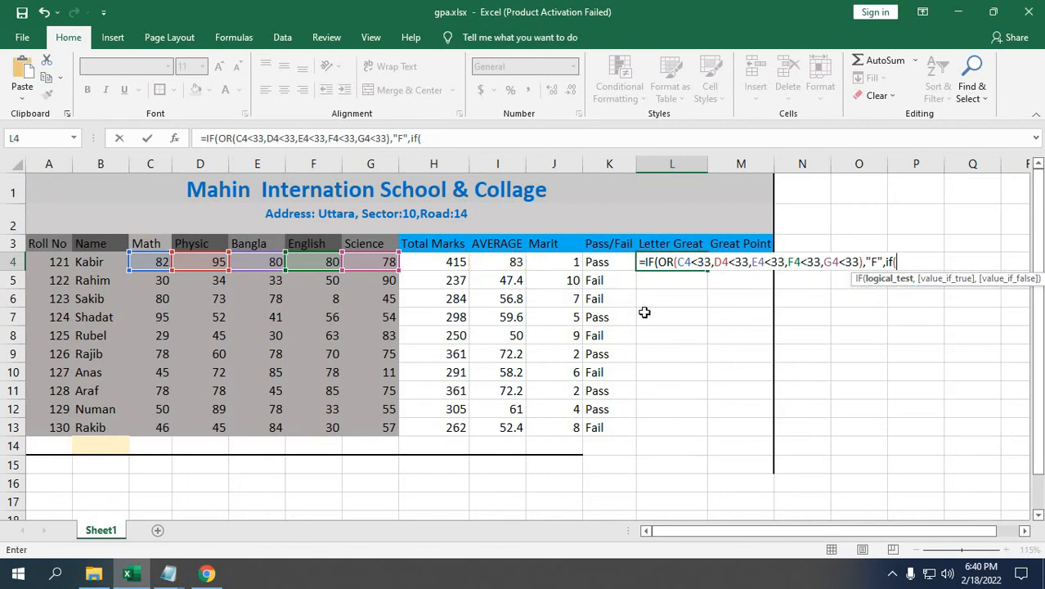
pyautogui.press('BackSpace')
pyautogui.press('BackSpace')
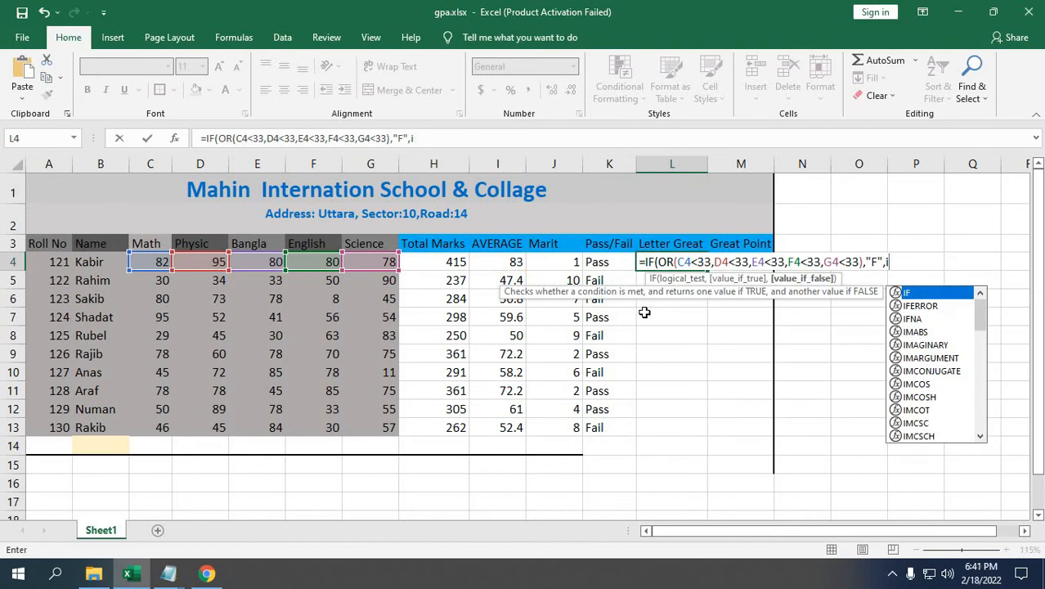
pyautogui.write('f')
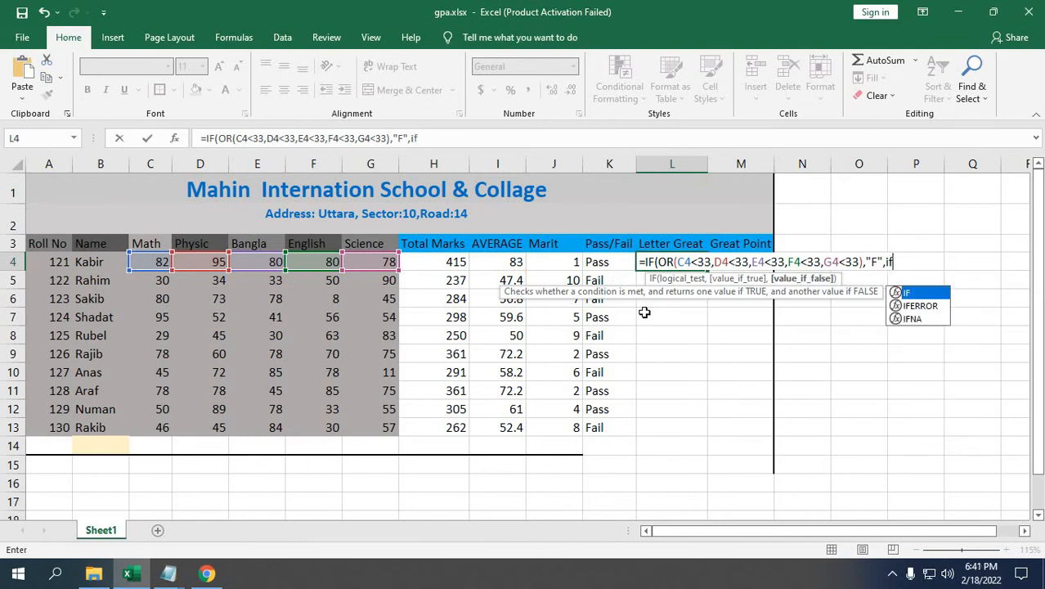
pyautogui.press('Tab')
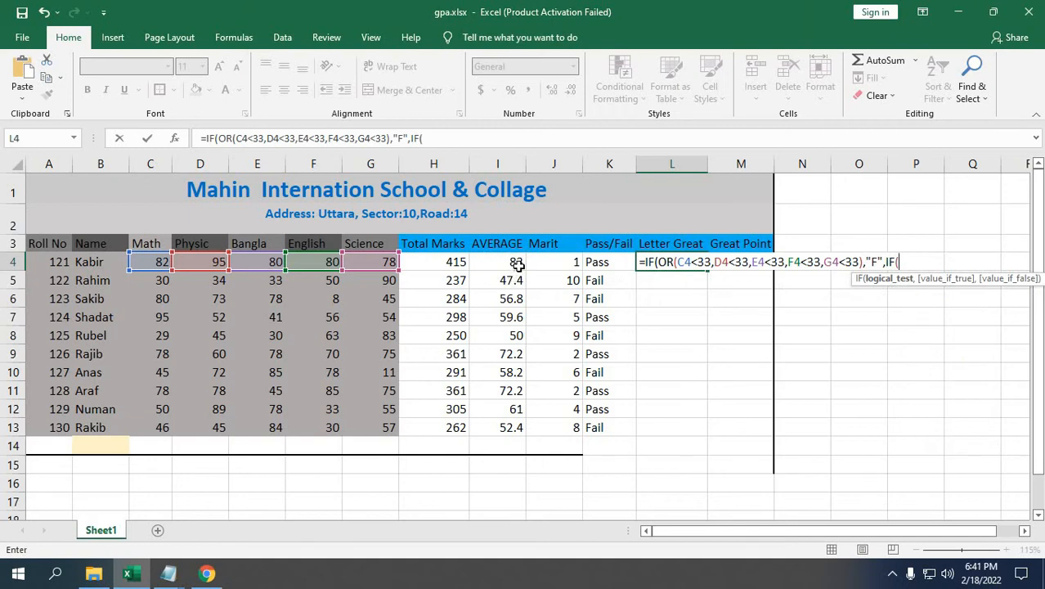
pyautogui.press('BackSpace')
pyautogui.press('BackSpace')
pyautogui.press('BackSpace')
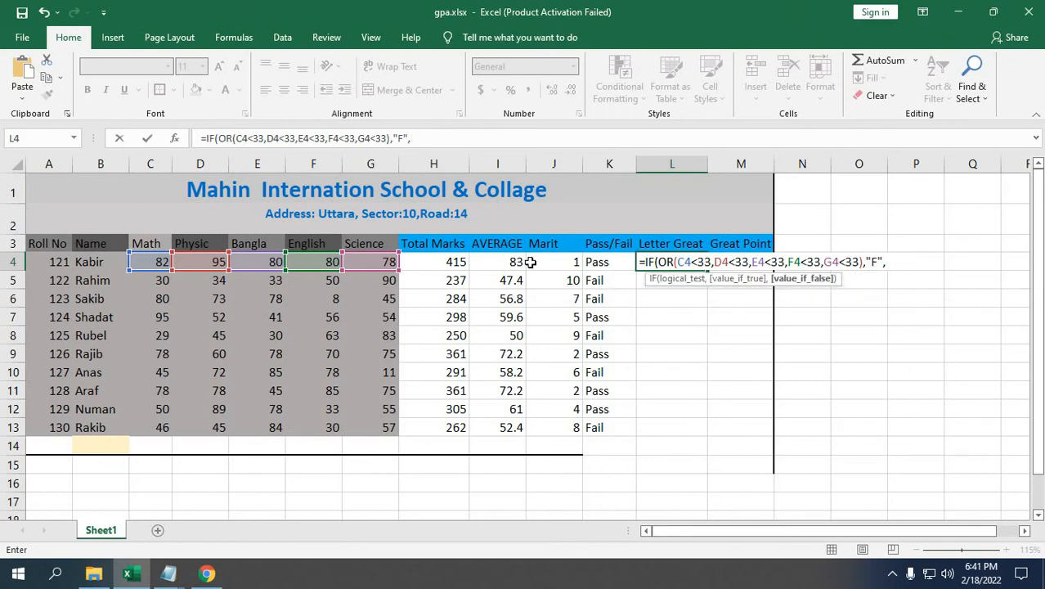
# Step: Nest IF(I4>=80,"A+", in the L4 formula to grade the first student's average
pyautogui.write('IF(')
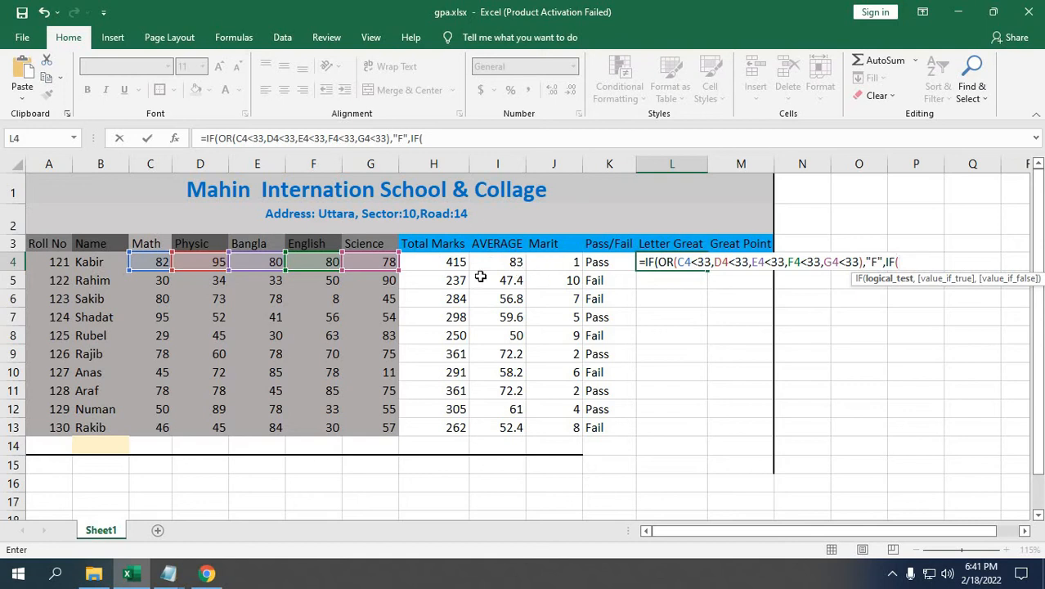
pyautogui.click(516, 263)
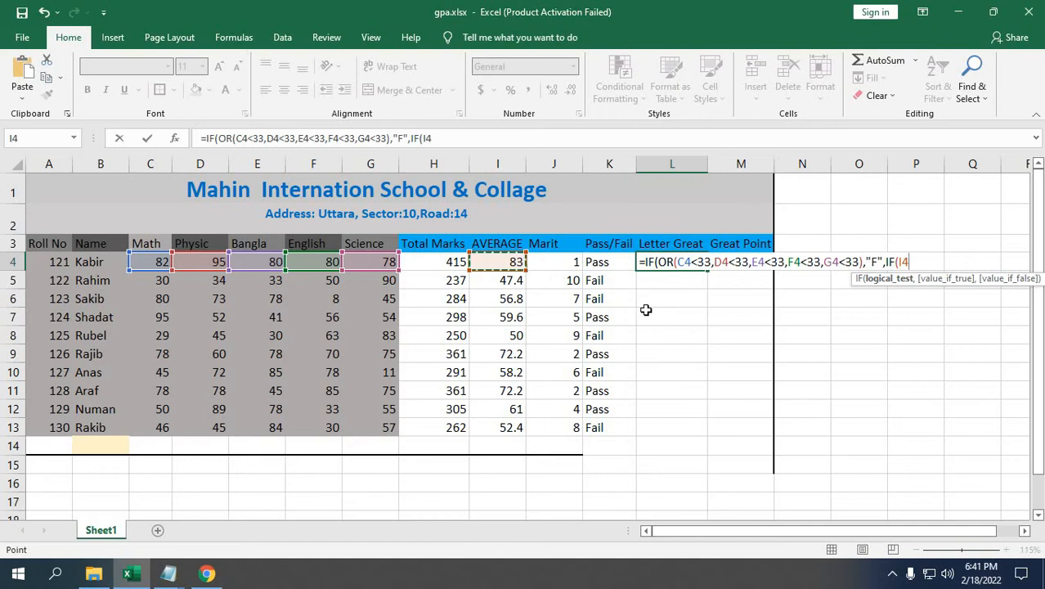
pyautogui.write('>=80')
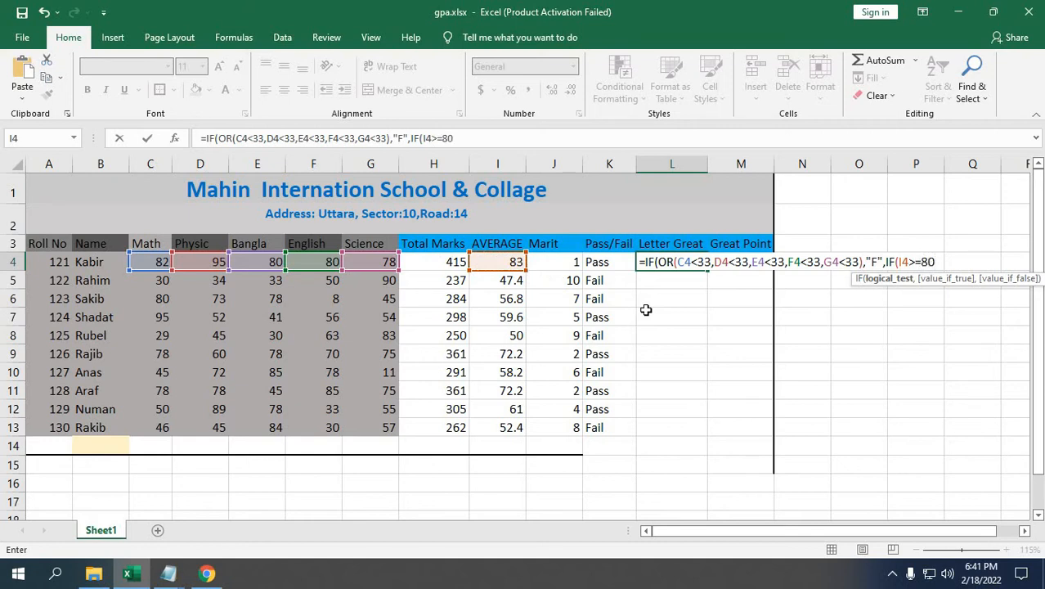
pyautogui.write(',"A')
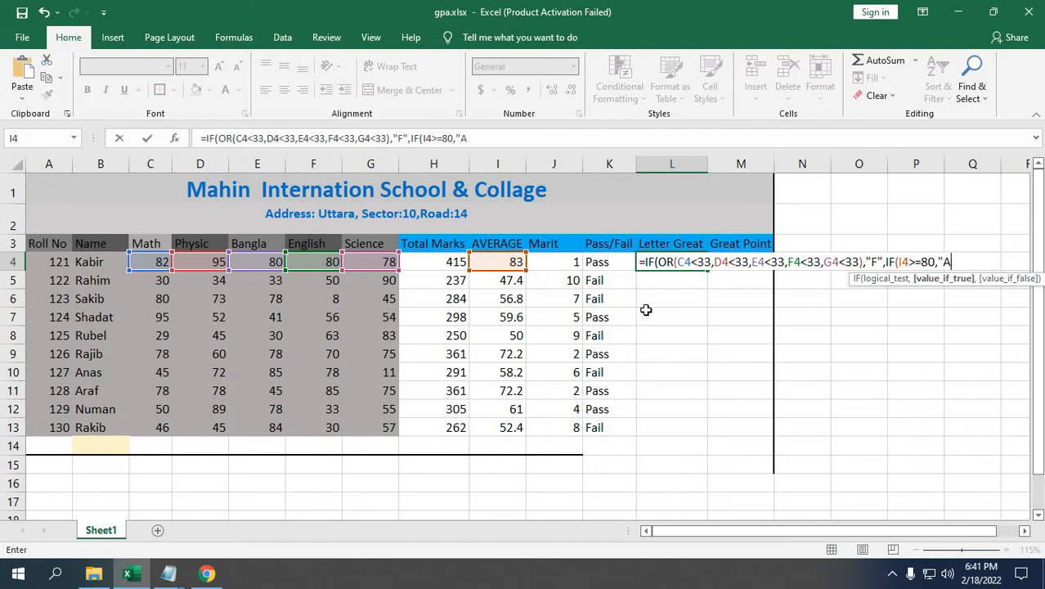
pyautogui.write('+",')
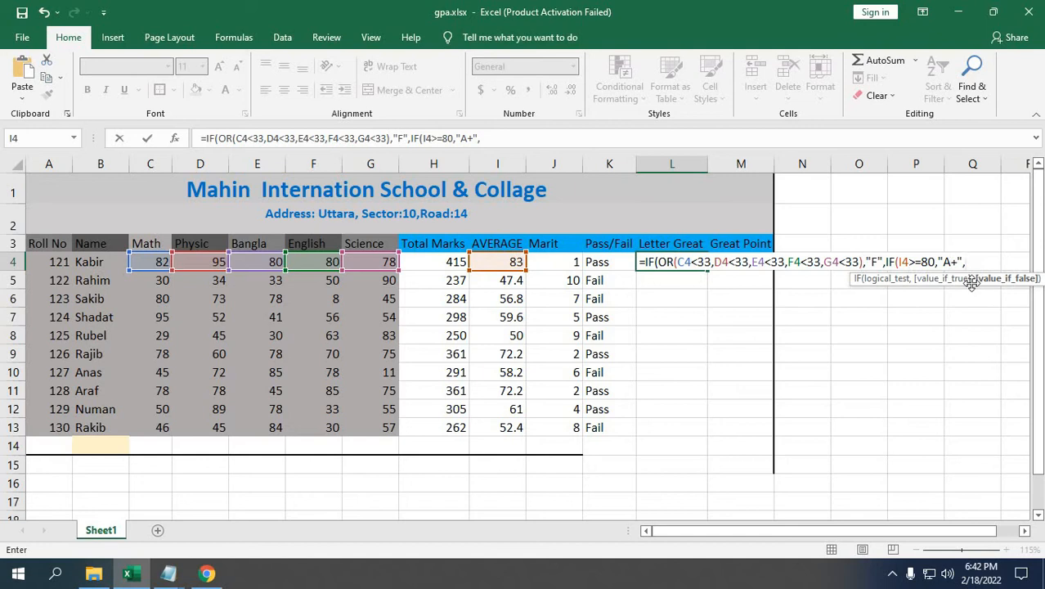
# Step: Extend the L4 formula with a nested IF(I4>=70,"A", for the A grade
pyautogui.write('IF(')
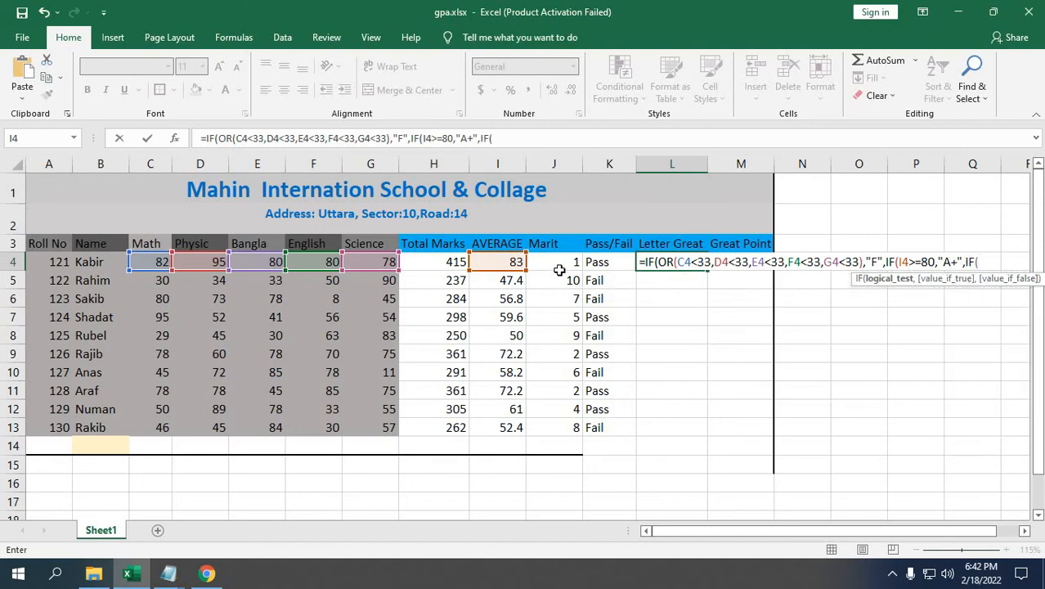
pyautogui.click(511, 263)
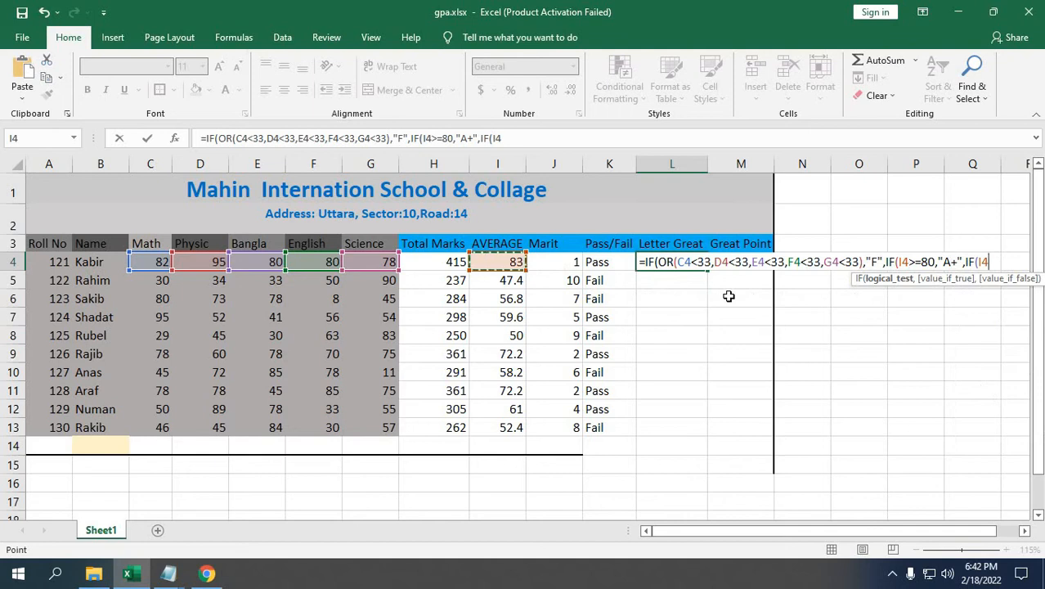
pyautogui.write('>=70,"A')
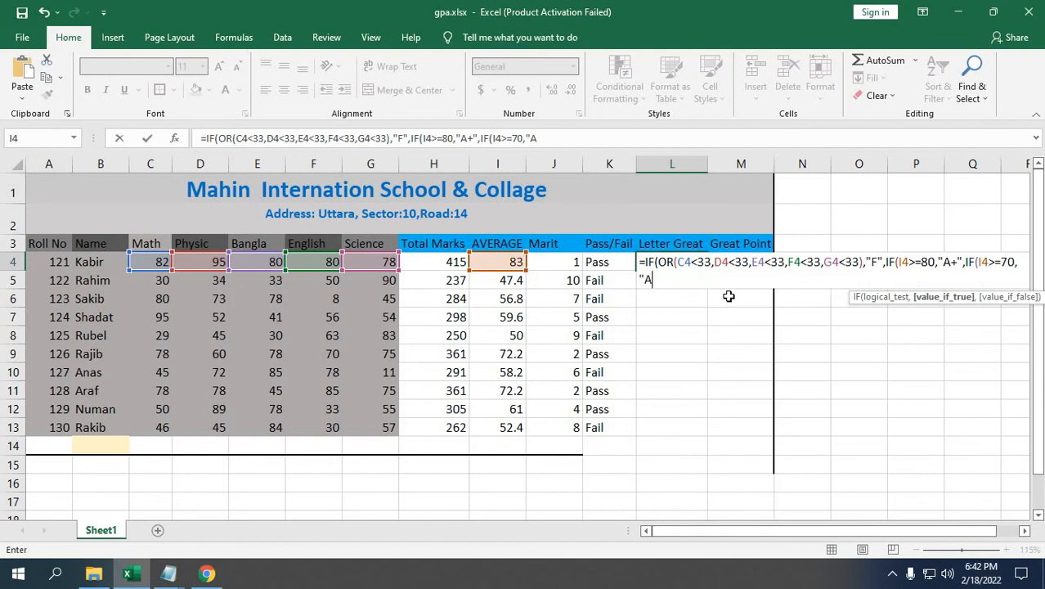
pyautogui.write('",')
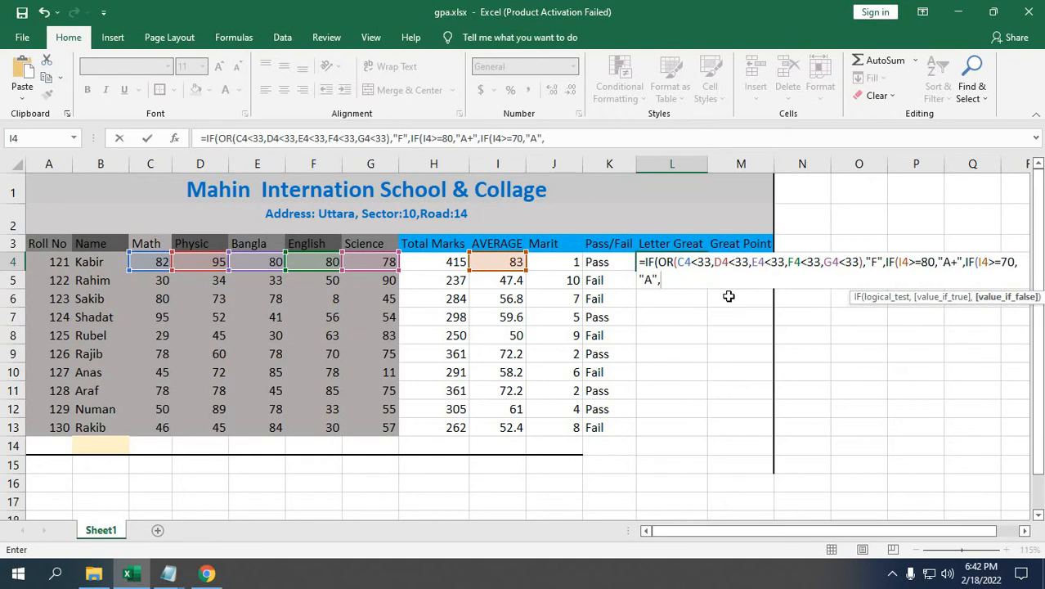
# Step: Extend the L4 formula with a nested IF(I4>=60,"A-", for the A- grade
pyautogui.write('if')
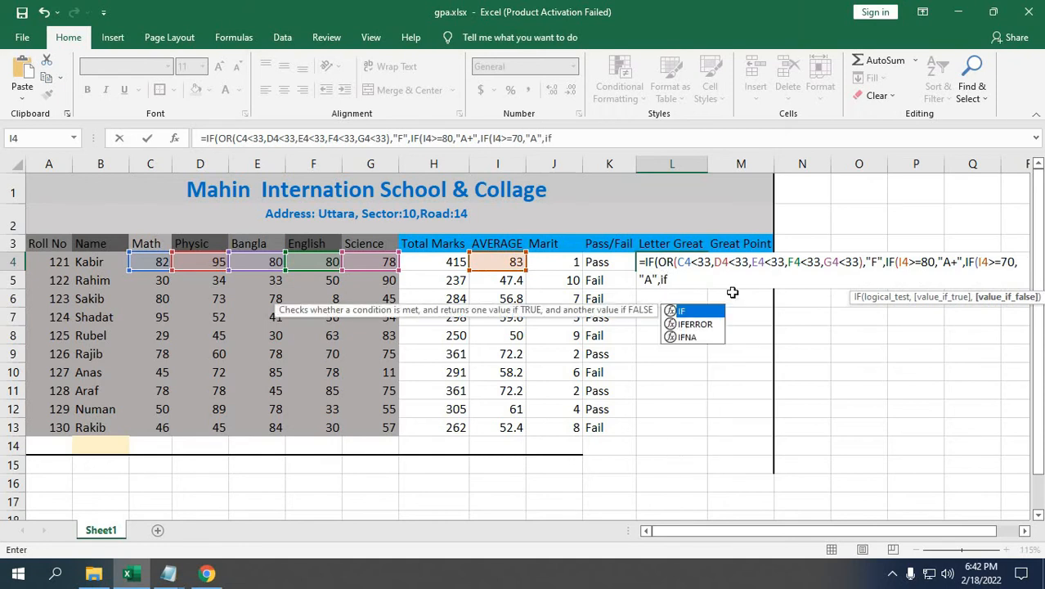
pyautogui.press('Return')
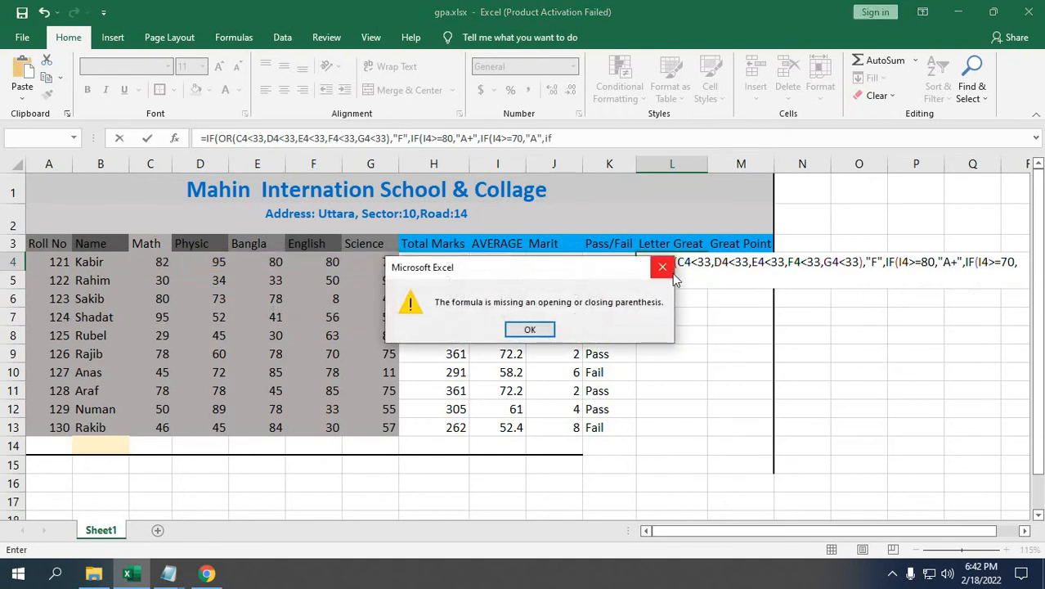
pyautogui.press('Return')
pyautogui.click(676, 280)
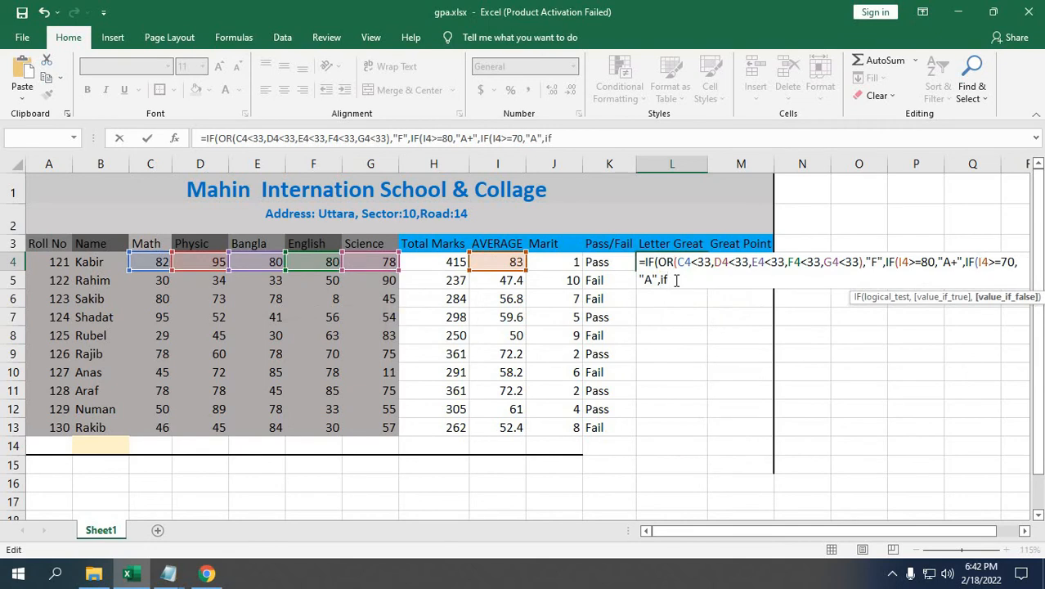
pyautogui.write('(')
pyautogui.click(509, 261)
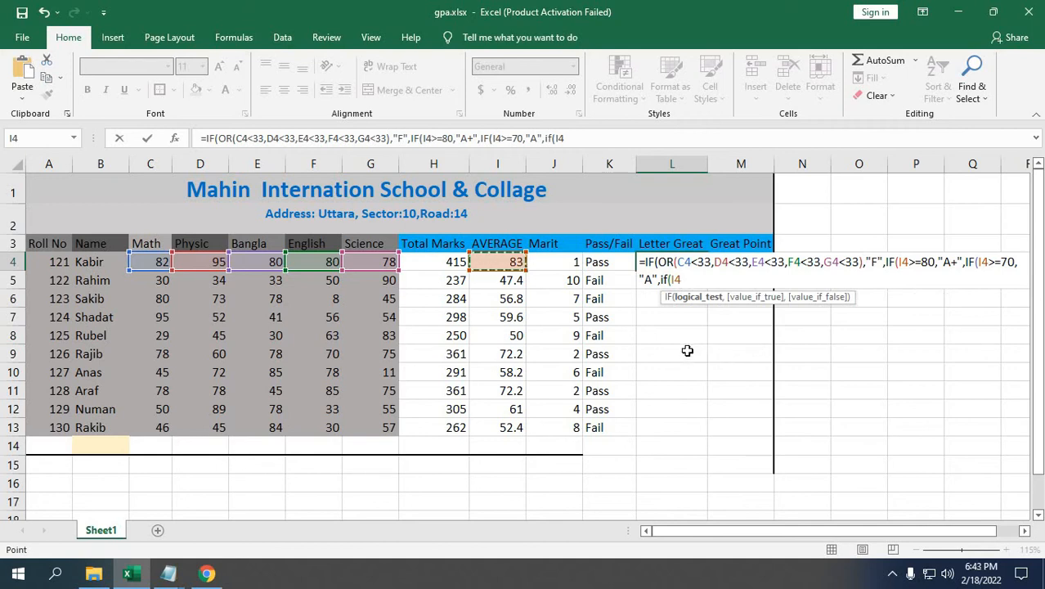
pyautogui.write('>=')
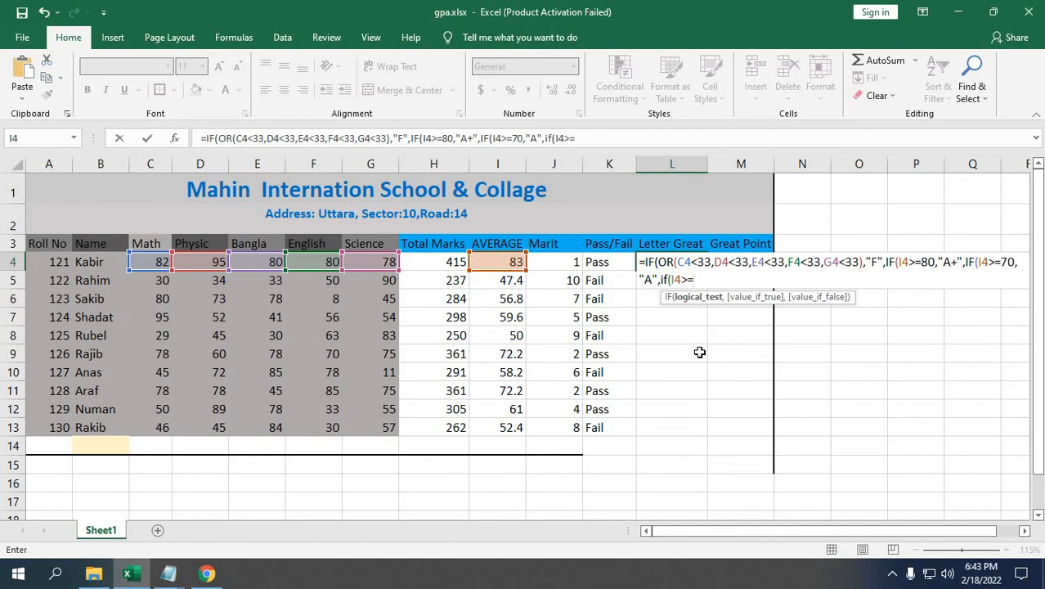
pyautogui.write('60,"A-')
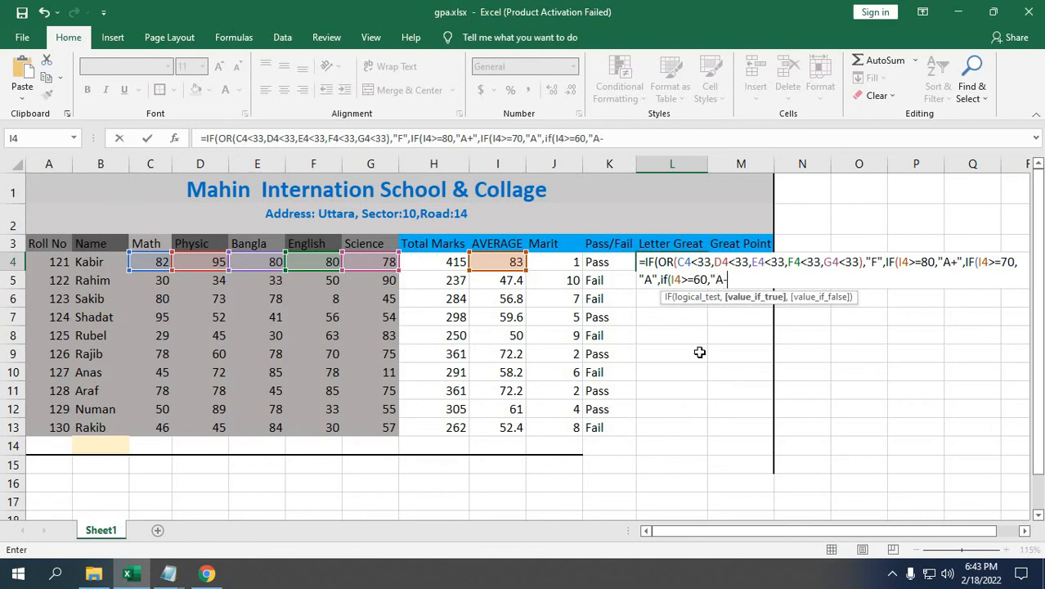
pyautogui.write('",')
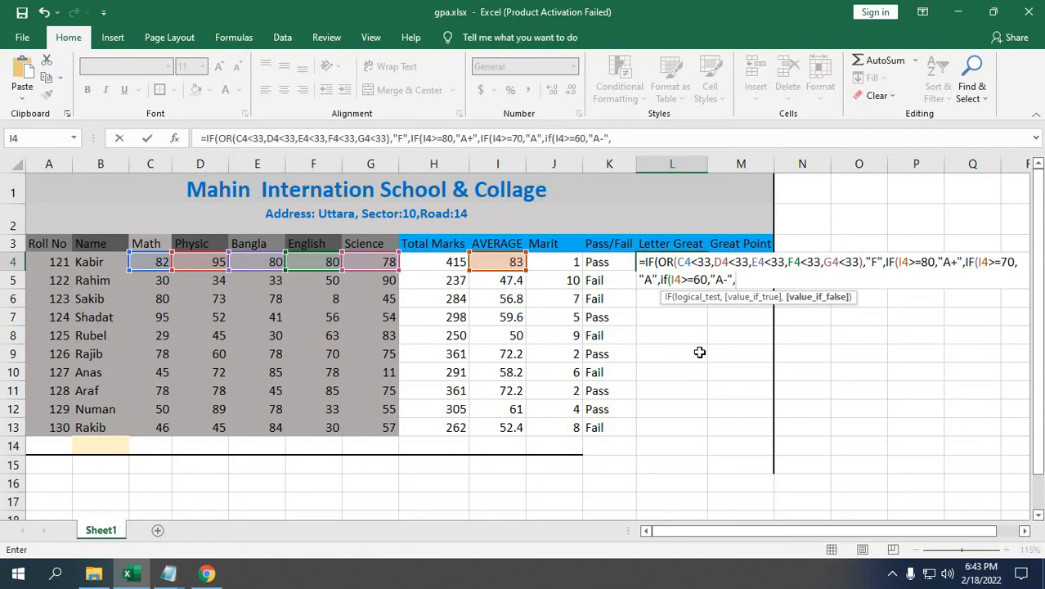
# Step: Extend the L4 formula with a nested IF(I4>=50,"B", for the B grade
pyautogui.write('if')
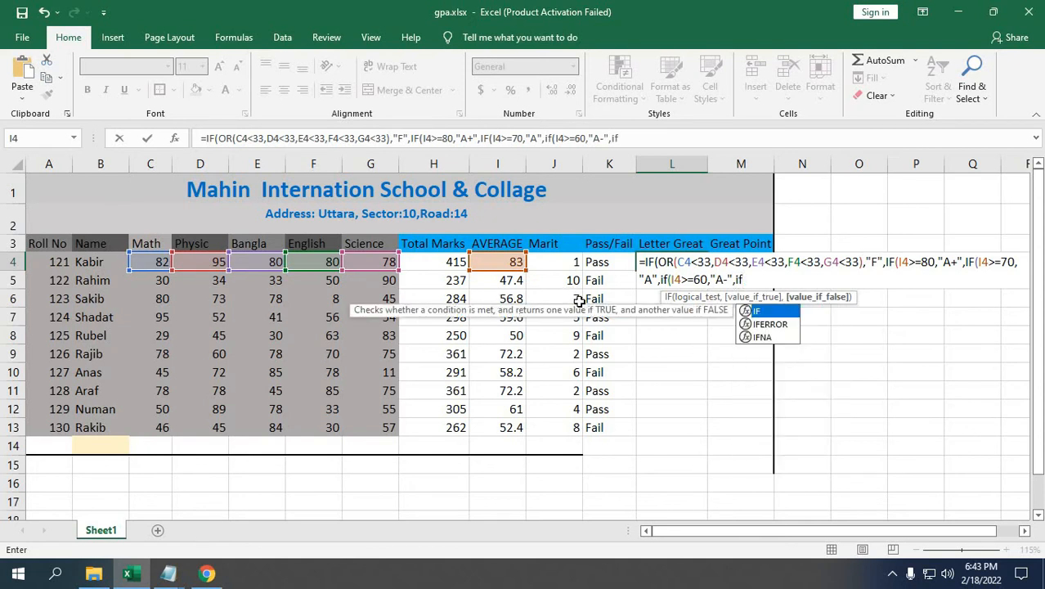
pyautogui.press('Tab')
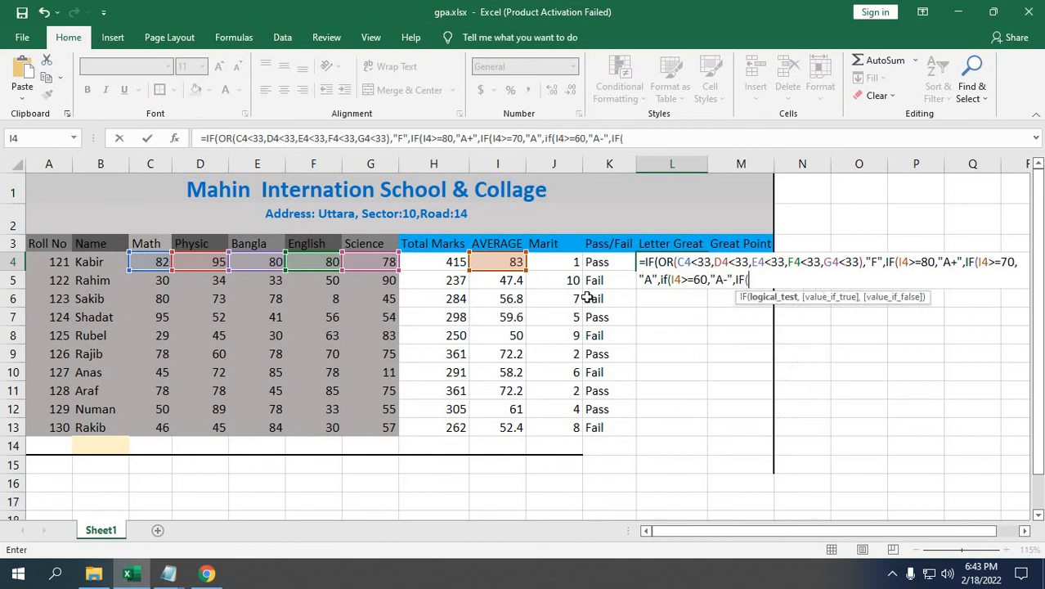
pyautogui.click(499, 262)
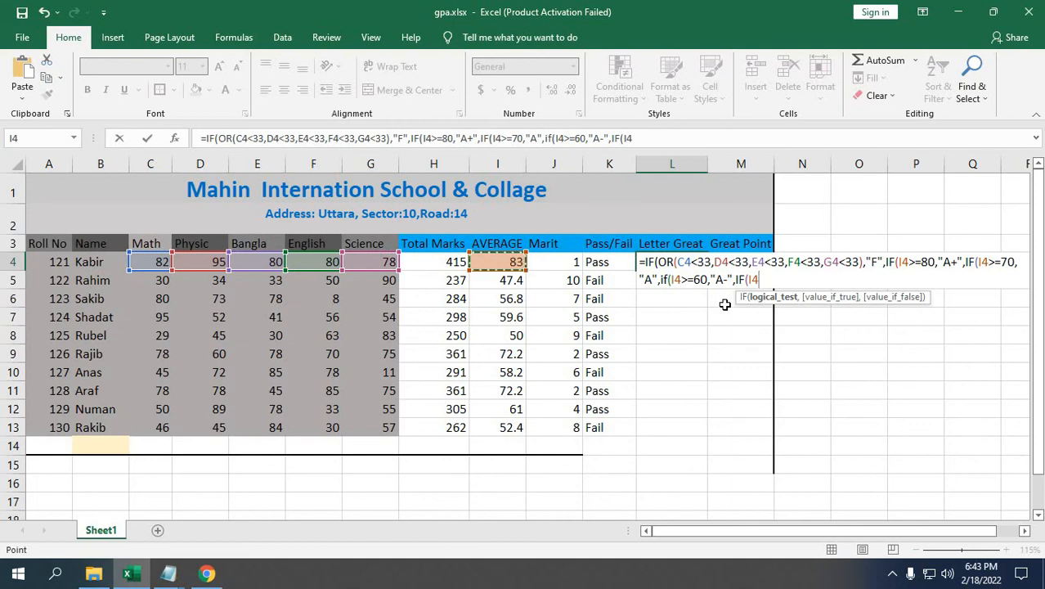
pyautogui.write('>')
pyautogui.write('+')
pyautogui.press('BackSpace')
pyautogui.write('=b')
pyautogui.press('BackSpace')
pyautogui.write('50,')
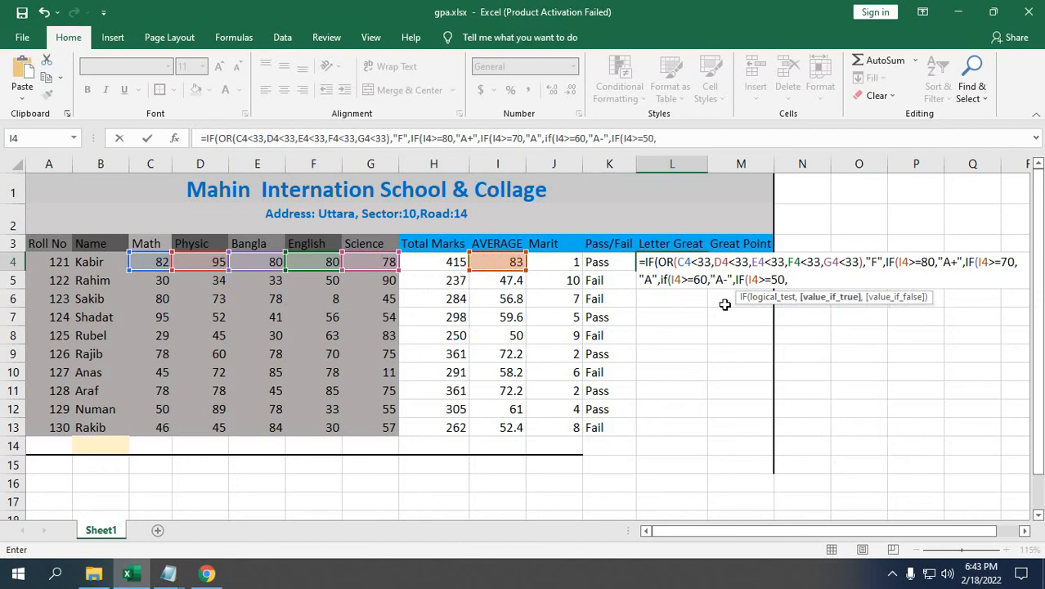
pyautogui.write('"B",')
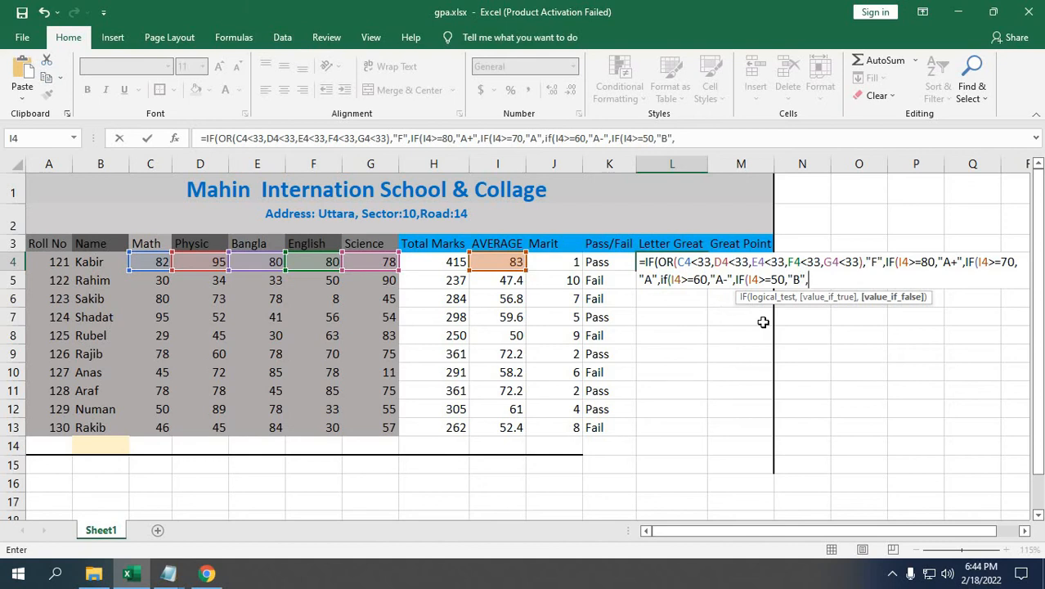
# Step: Extend the L4 formula with a nested IF(I4>=40,"C", for the C grade
pyautogui.write('if')
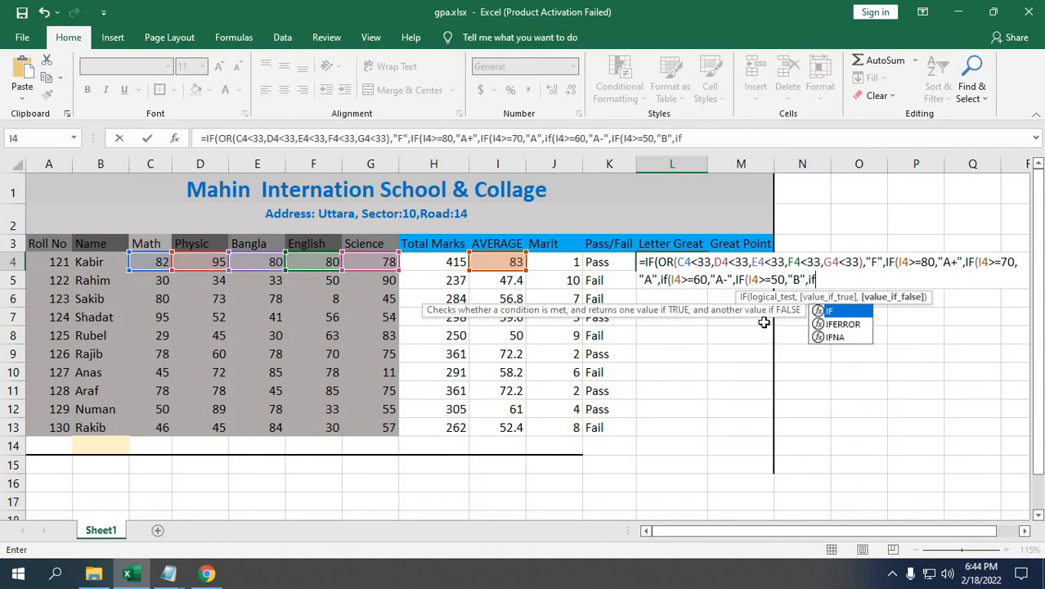
pyautogui.press('Tab')
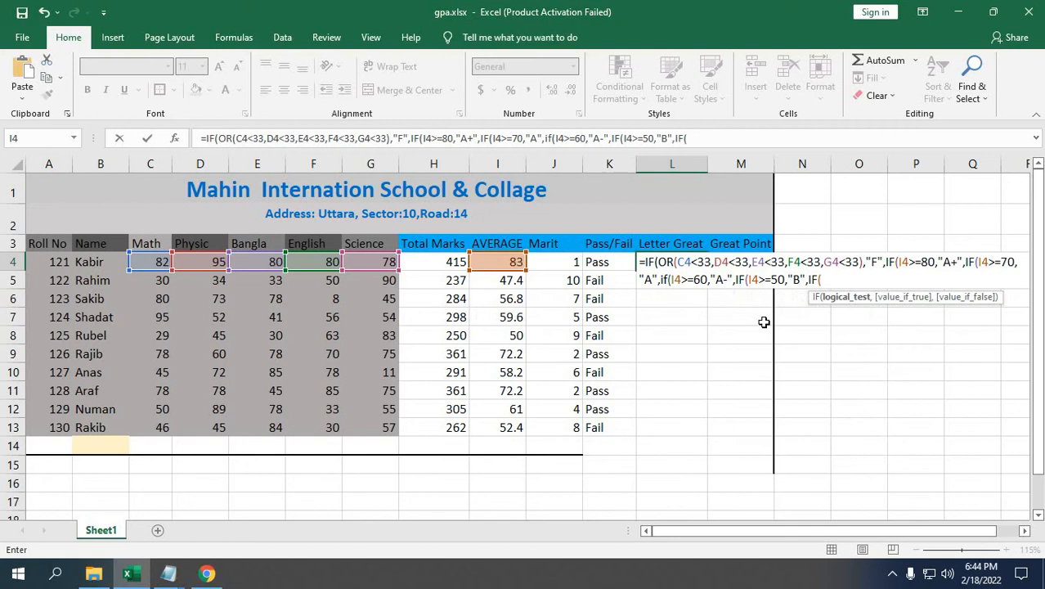
pyautogui.click(495, 262)
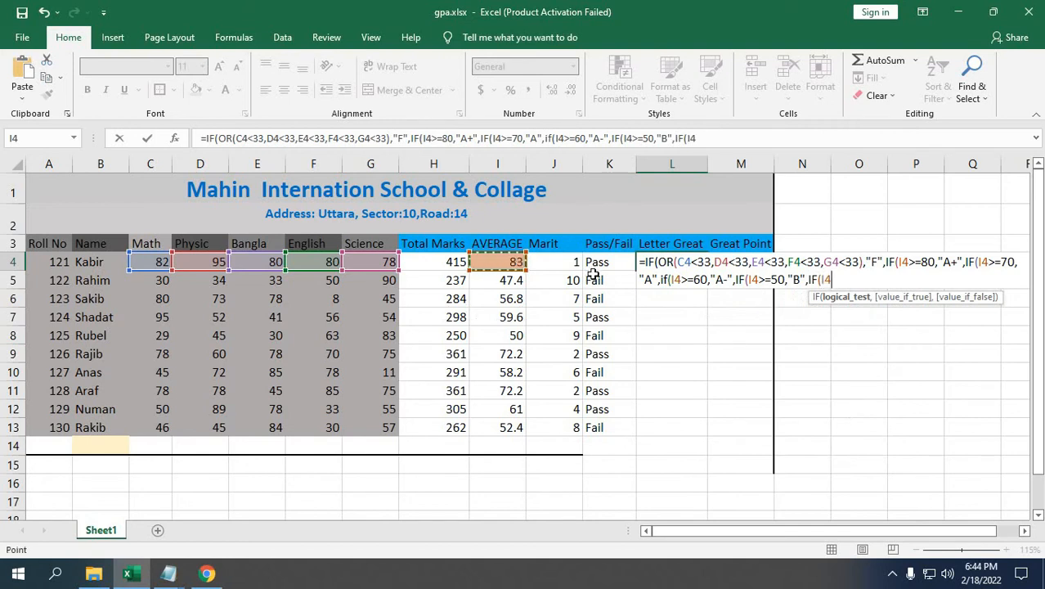
pyautogui.write('>=40')
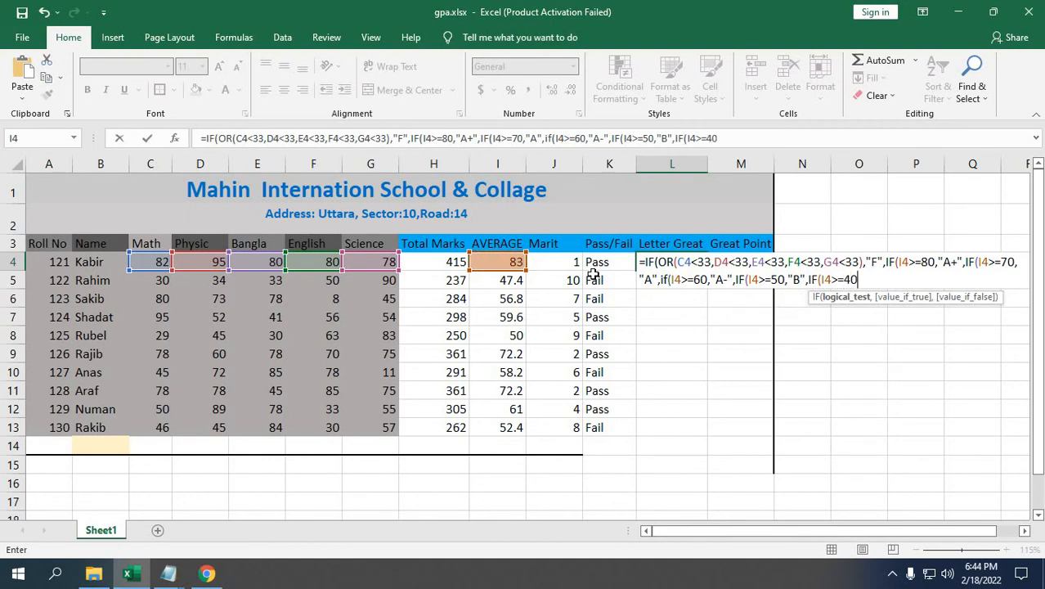
pyautogui.write(',')
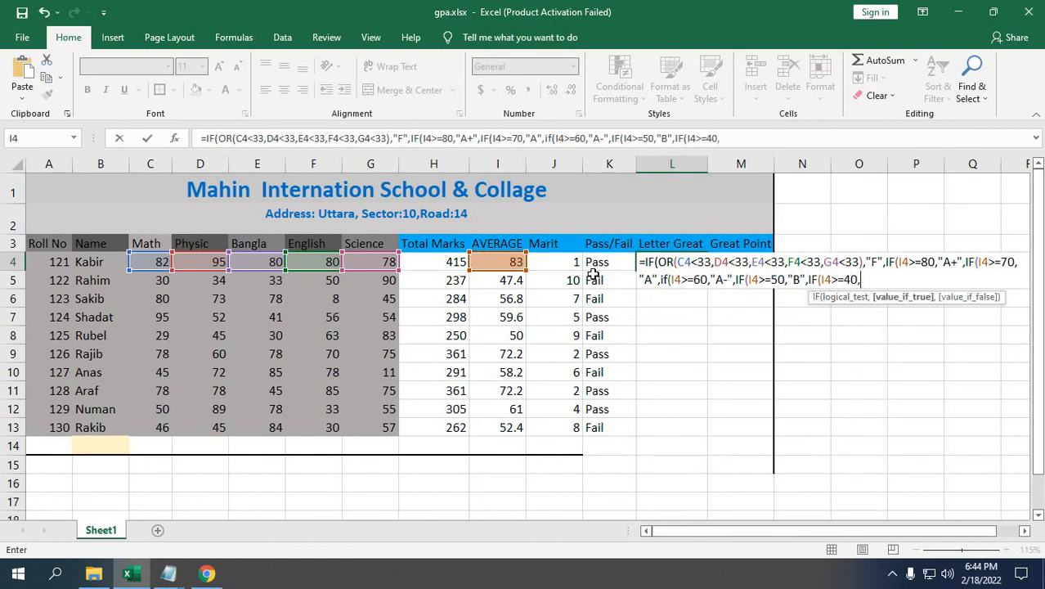
pyautogui.write('"')
pyautogui.write('C",')
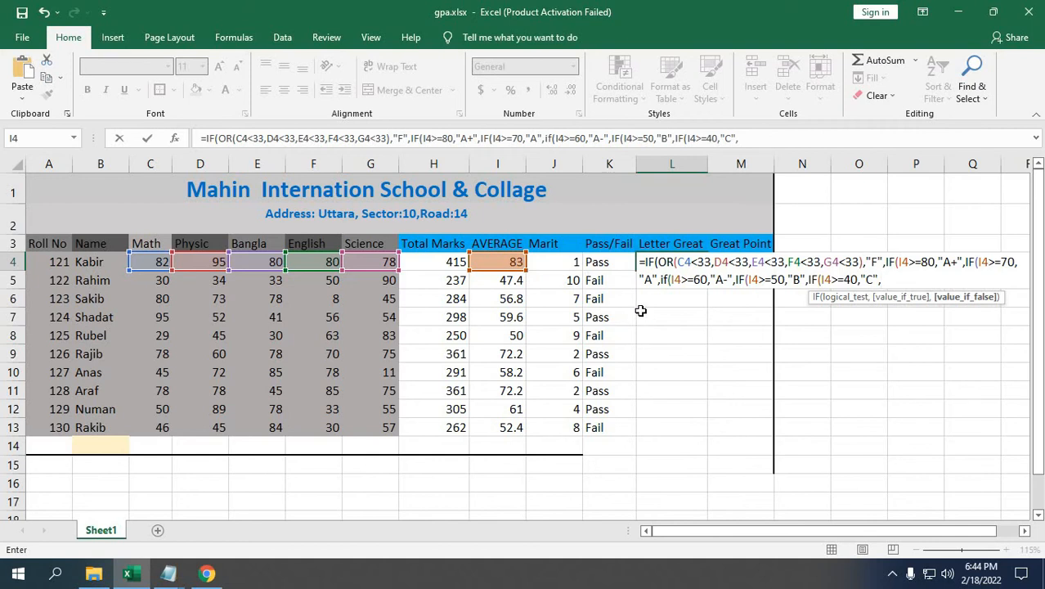
# Step: Extend the L4 formula with a final nested IF(I4>=33,"D" for the D grade, without a trailing comma
pyautogui.write('IF(')
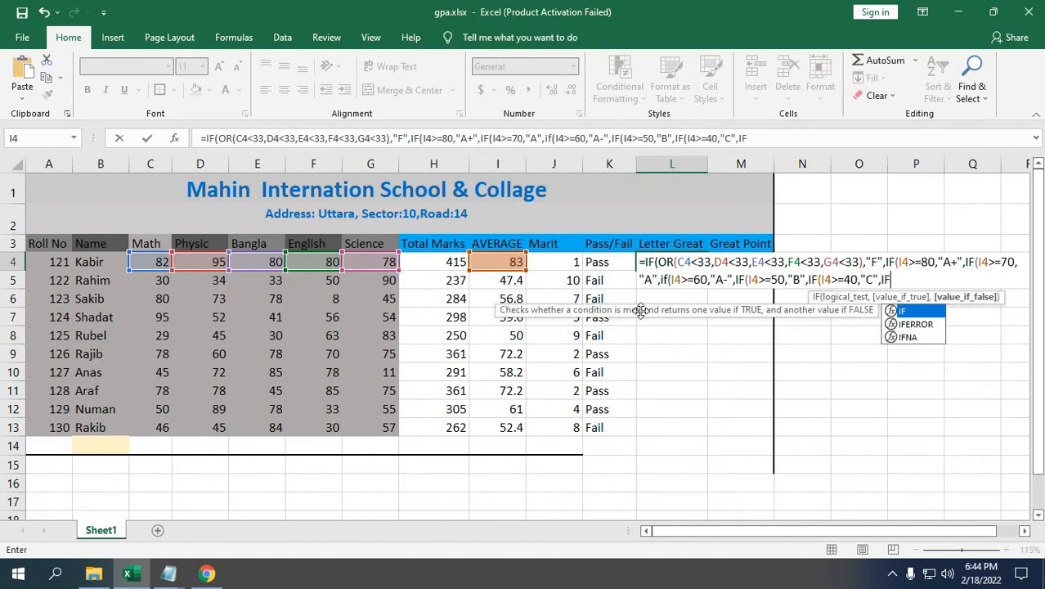
pyautogui.click(511, 262)
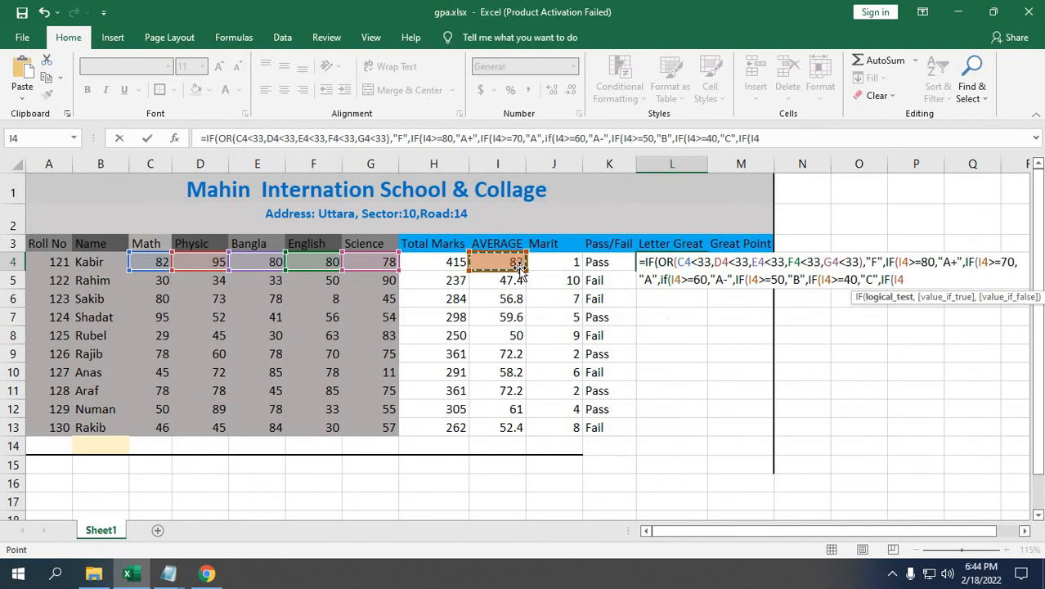
pyautogui.write('>=33')
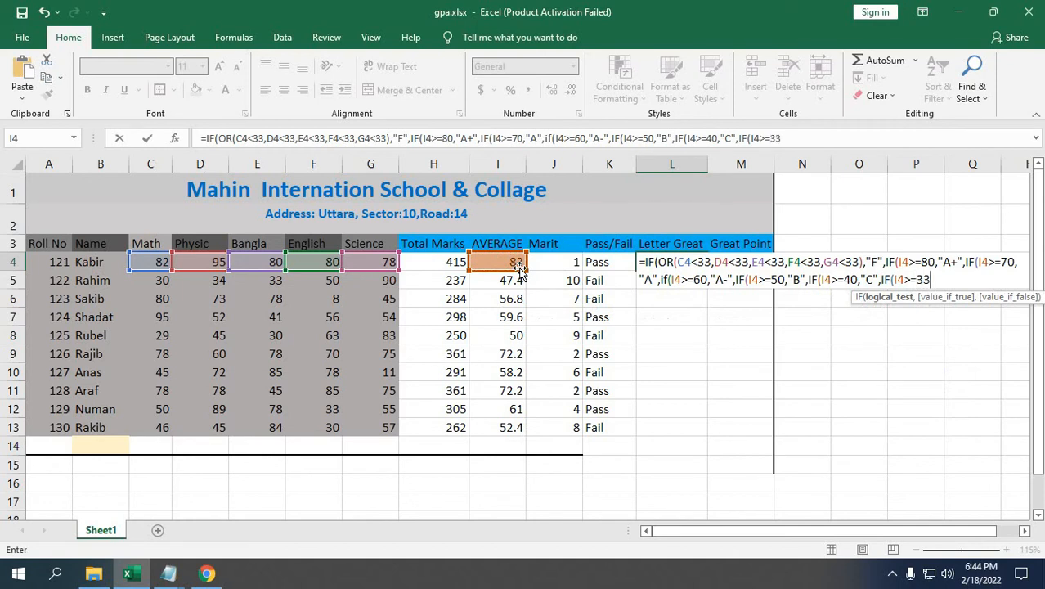
pyautogui.write(',')
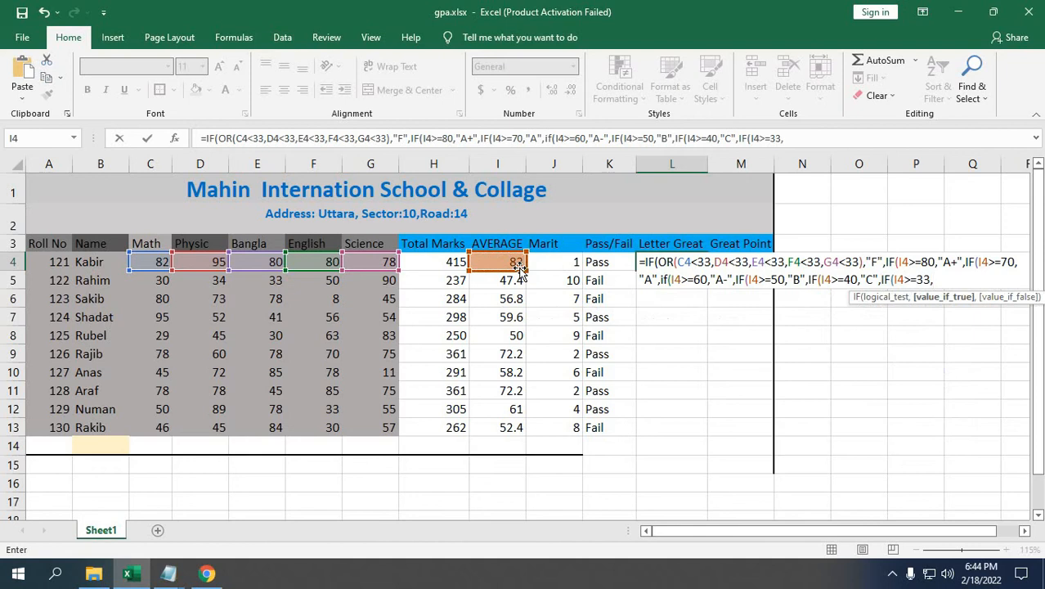
pyautogui.write('"D"C')
pyautogui.press('BackSpace')
pyautogui.write(',')
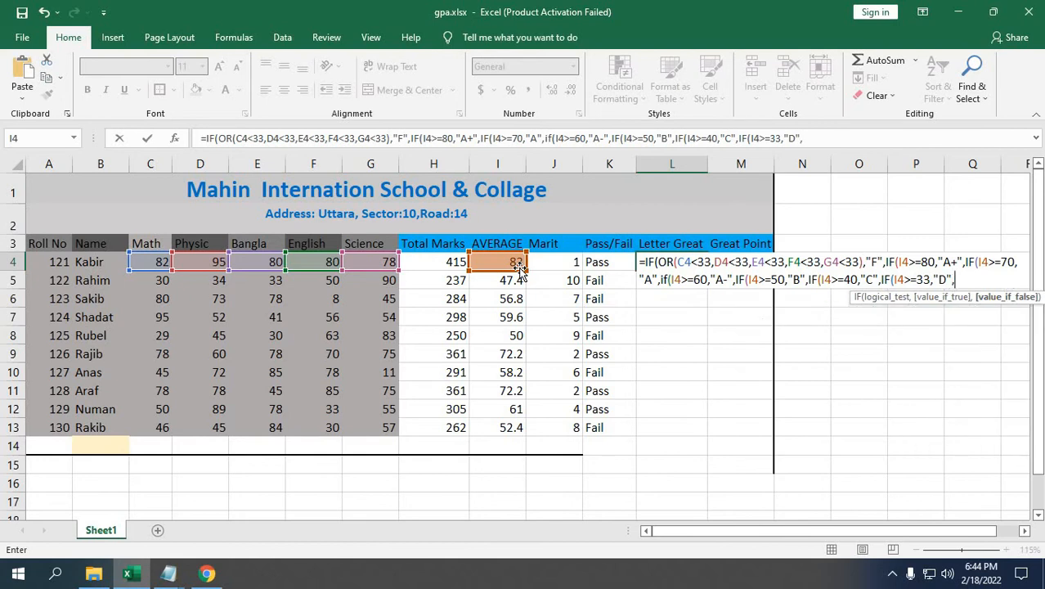
pyautogui.press('BackSpace')
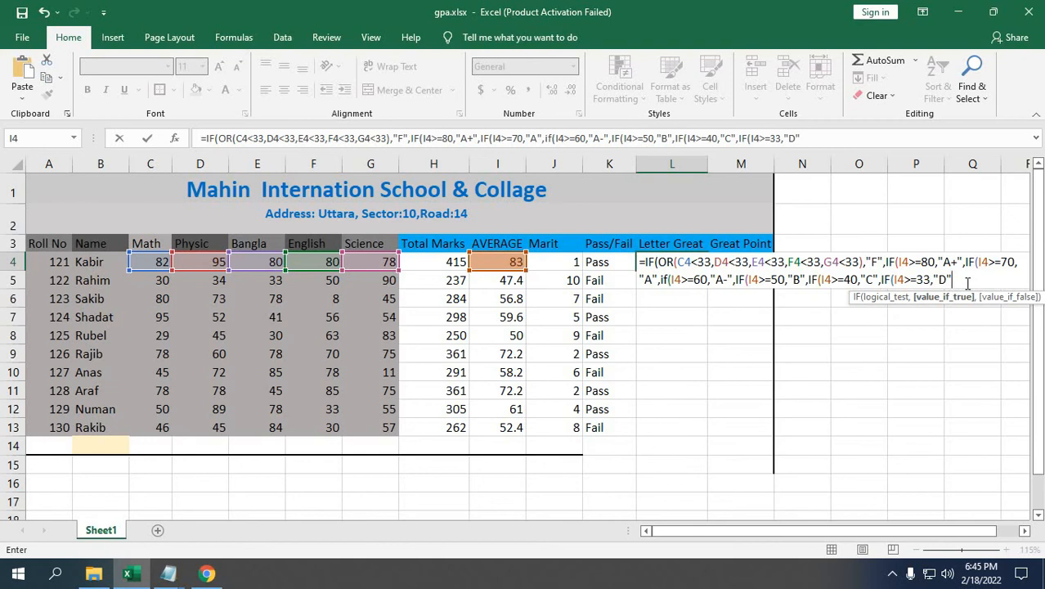
# Step: Close the L4 formula with seven parentheses and fill it down through L13 for all students
pyautogui.write(')))')
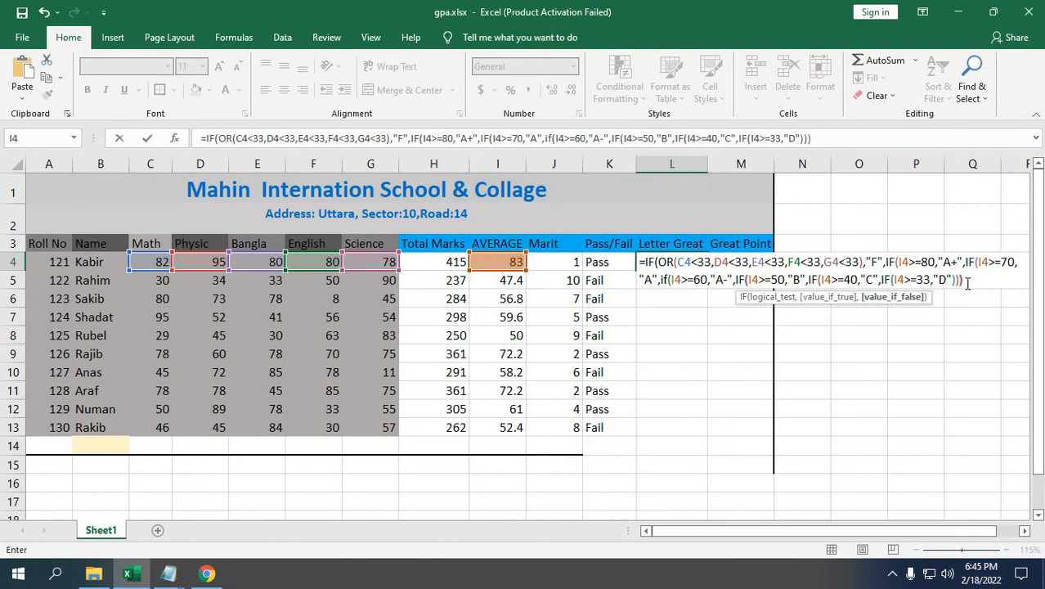
pyautogui.write('))')
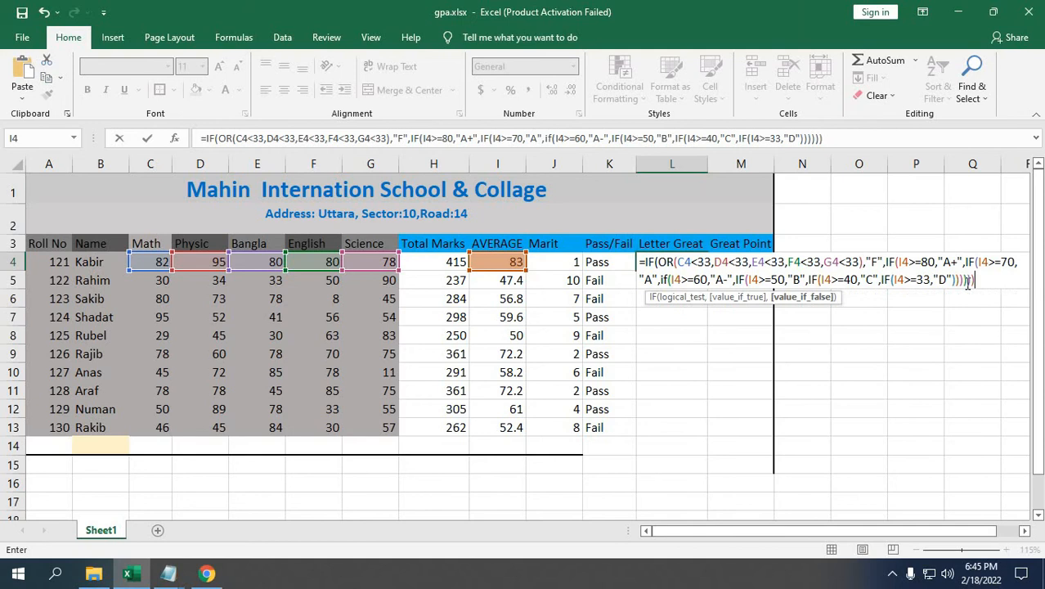
pyautogui.write(')')
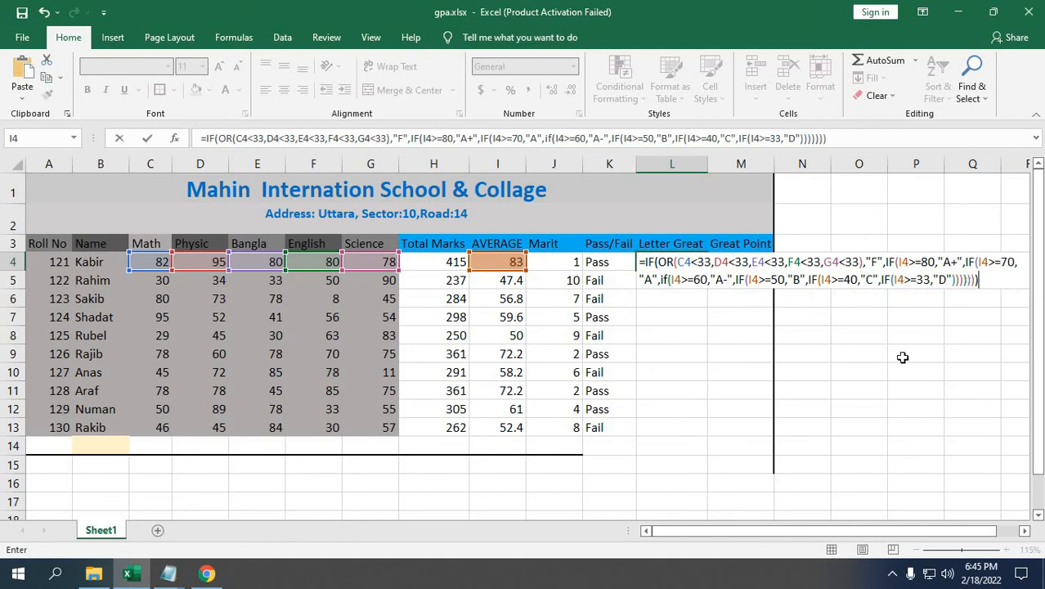
pyautogui.press('Return')
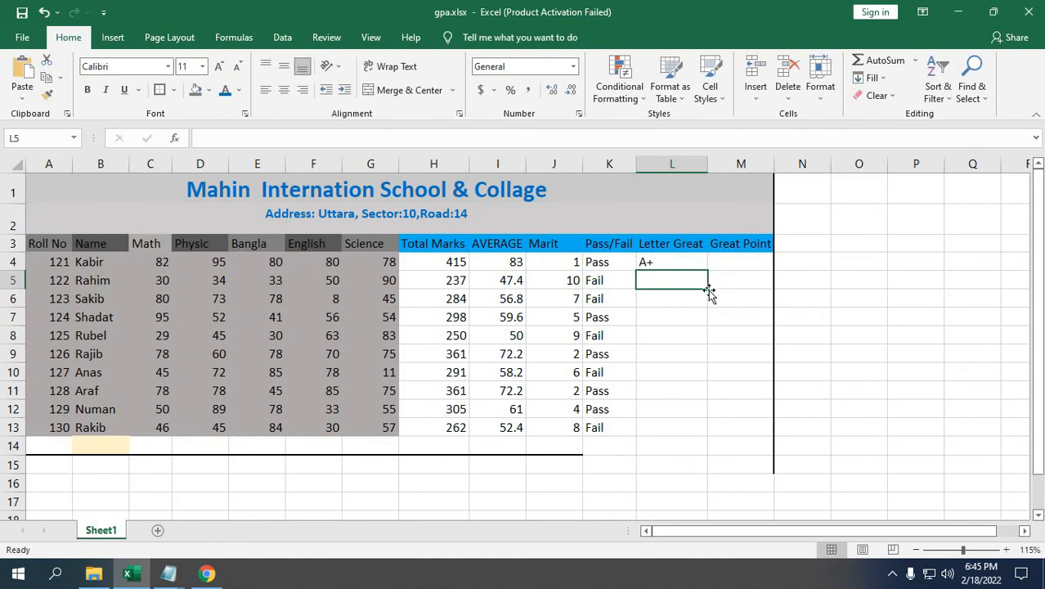
pyautogui.click(669, 267)
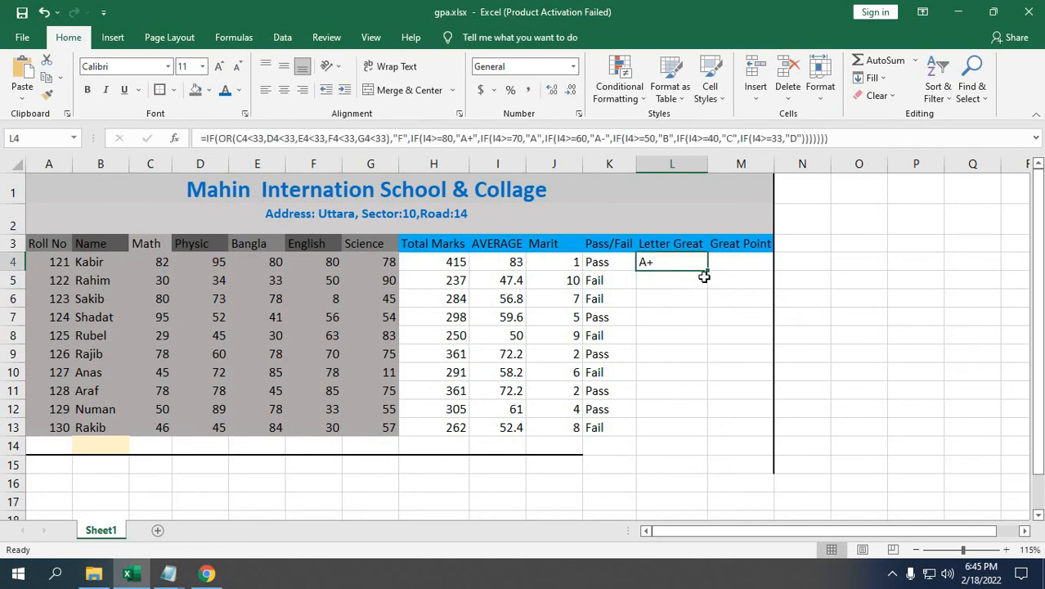
pyautogui.moveTo(708, 273); pyautogui.dragTo(694, 431)
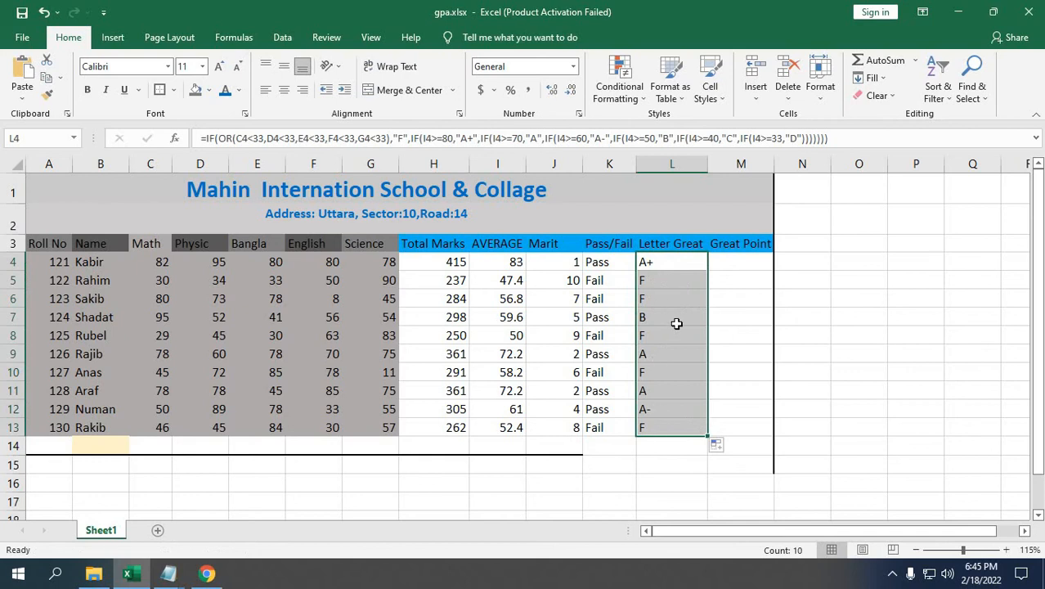
# Step: Examine the nested letter grade formula in L4 without changing it
pyautogui.doubleClick(659, 263)
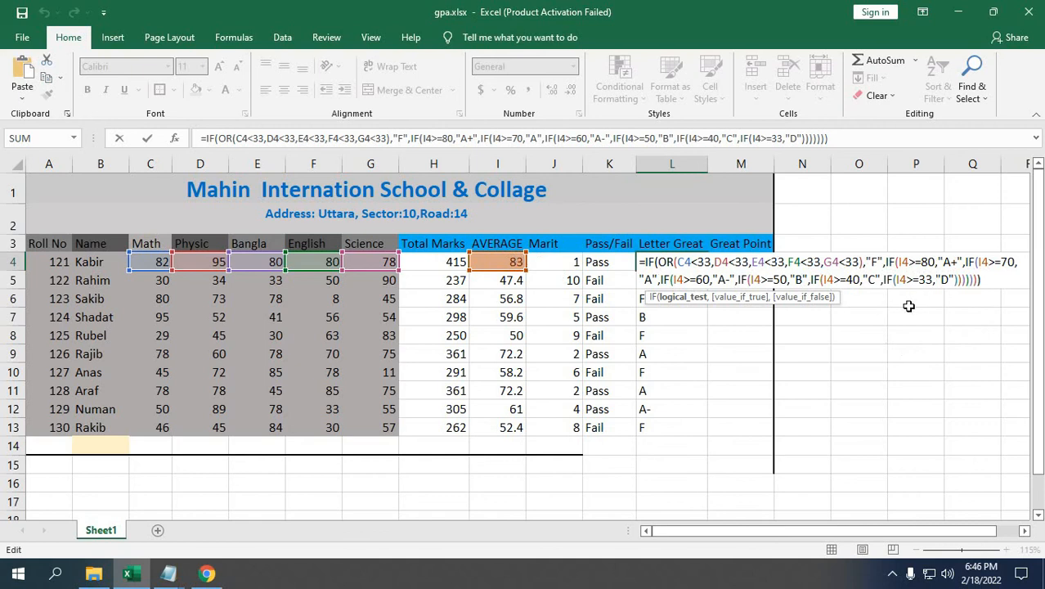
pyautogui.click(834, 139)
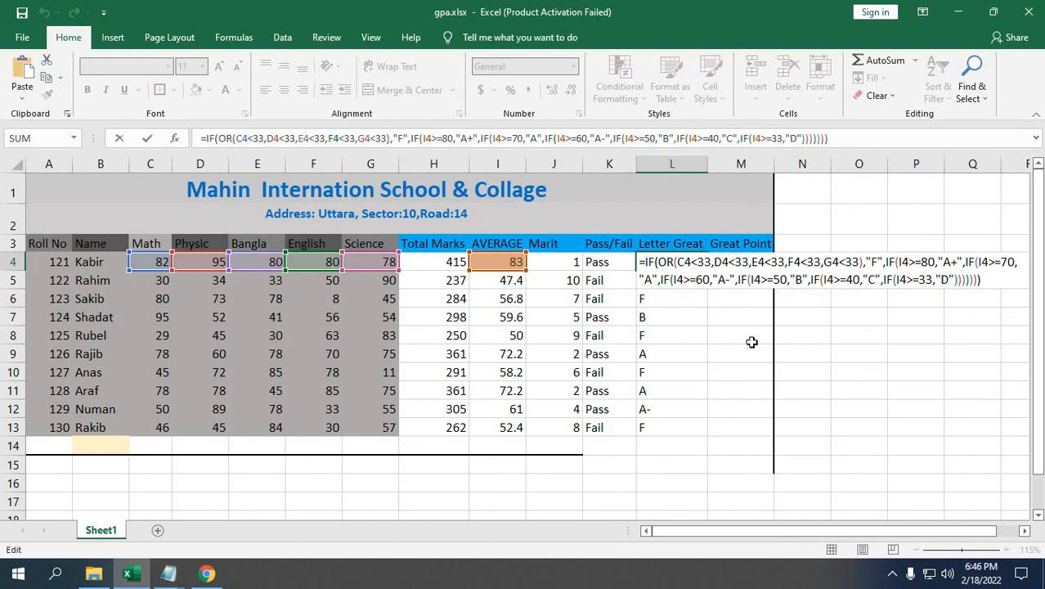
pyautogui.hotkey('ctrl', 'Return')
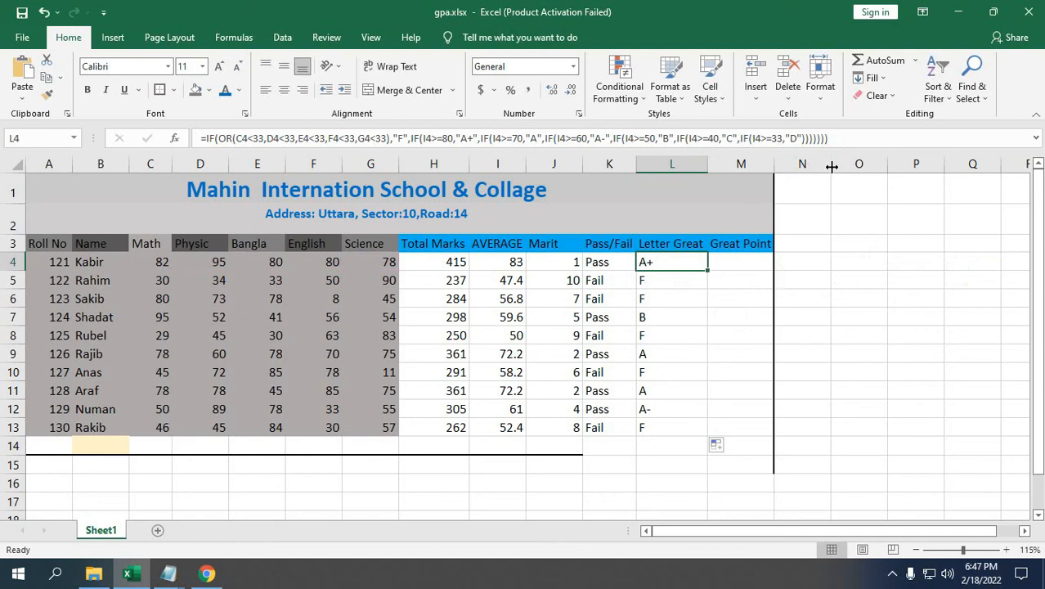
pyautogui.moveTo(829, 138); pyautogui.dragTo(335, 137)
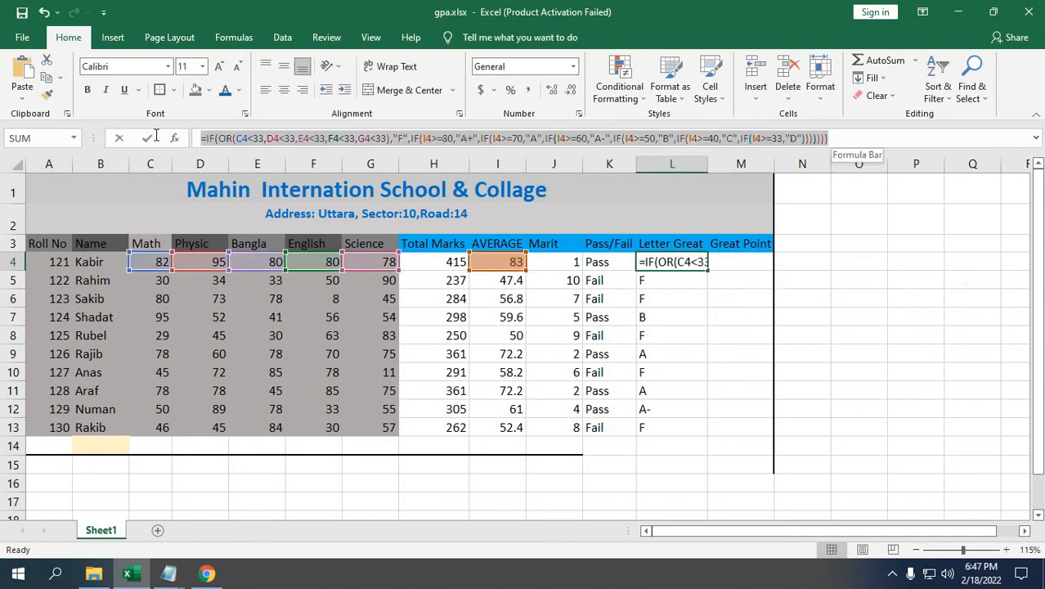
pyautogui.click(740, 316)
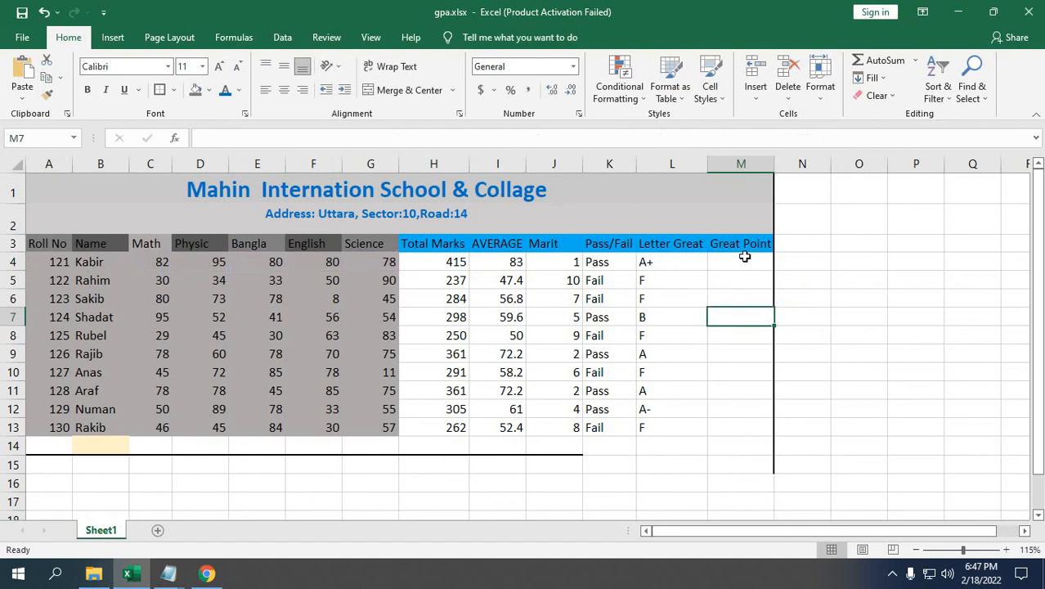
# Step: Copy the full letter grade formula text from L4 and paste it unchanged into M4 under Great Point
pyautogui.click(655, 263)
pyautogui.doubleClick(654, 262)
pyautogui.moveTo(840, 138); pyautogui.dragTo(81, 108)
pyautogui.hotkey('ctrl', 'c')
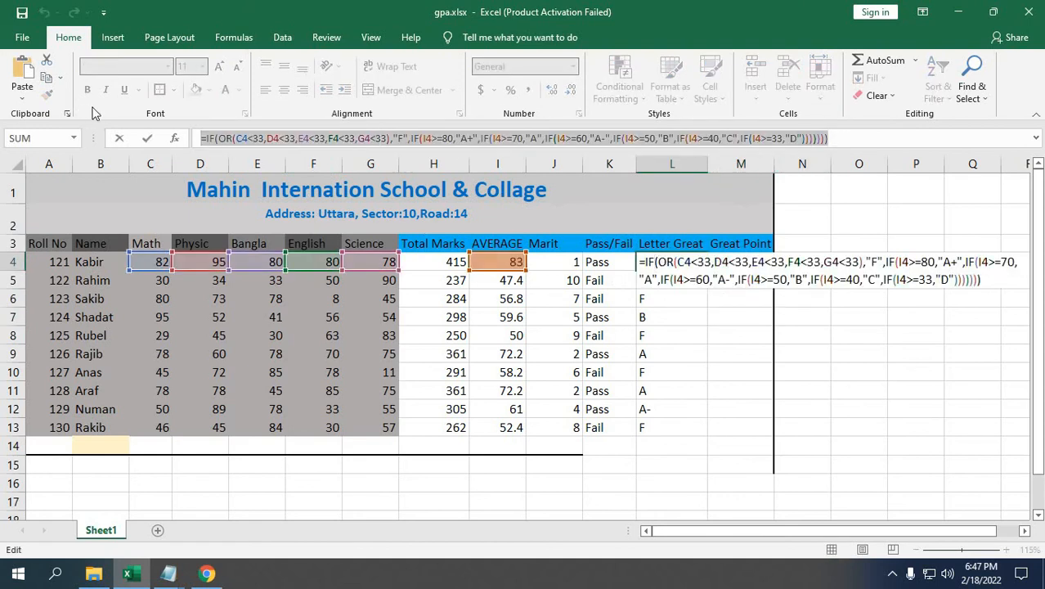
pyautogui.press('Escape')
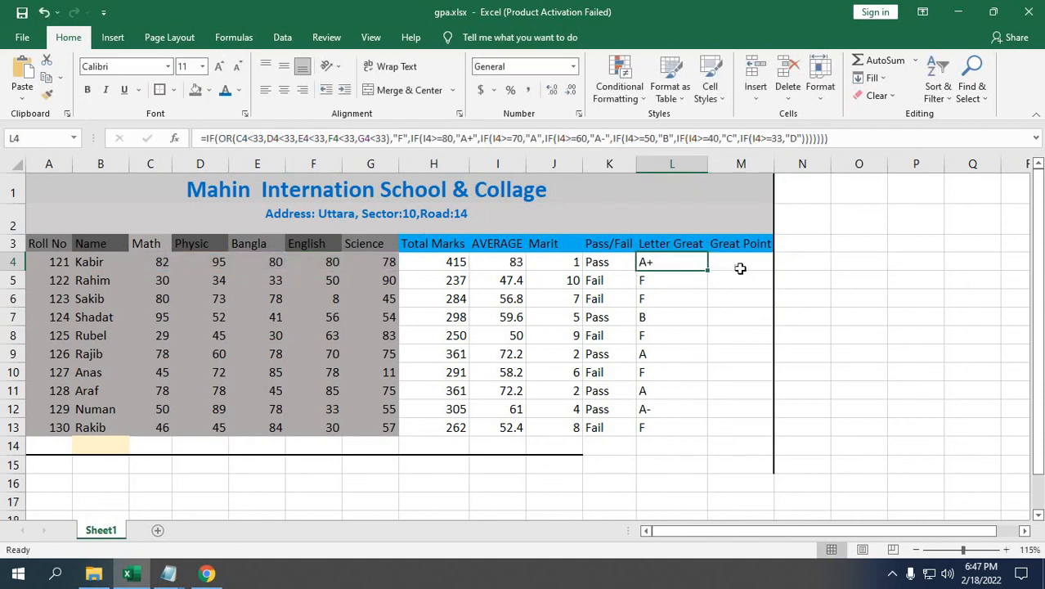
pyautogui.click(739, 266)
pyautogui.doubleClick(739, 263)
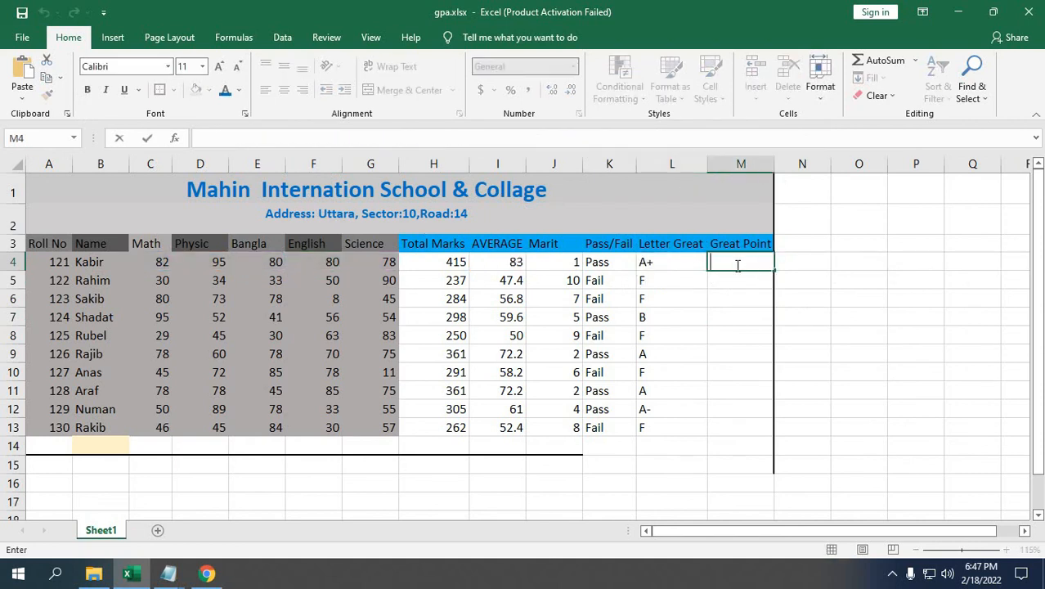
pyautogui.hotkey('ctrl', 'v')
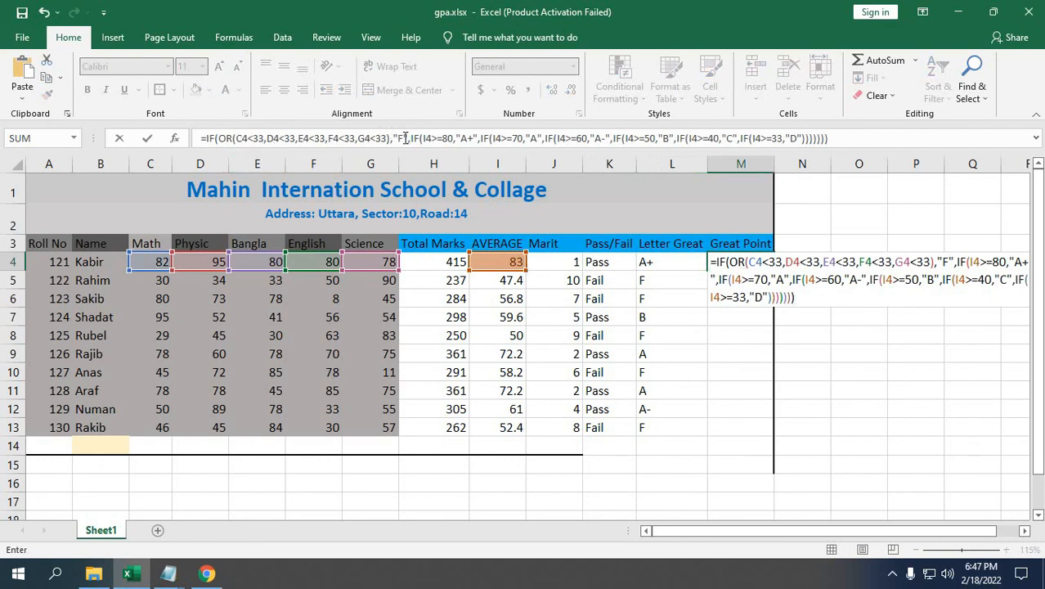
# Step: Replace the "F" result in the M4 formula with the grade point "0.00"
pyautogui.click(404, 137)
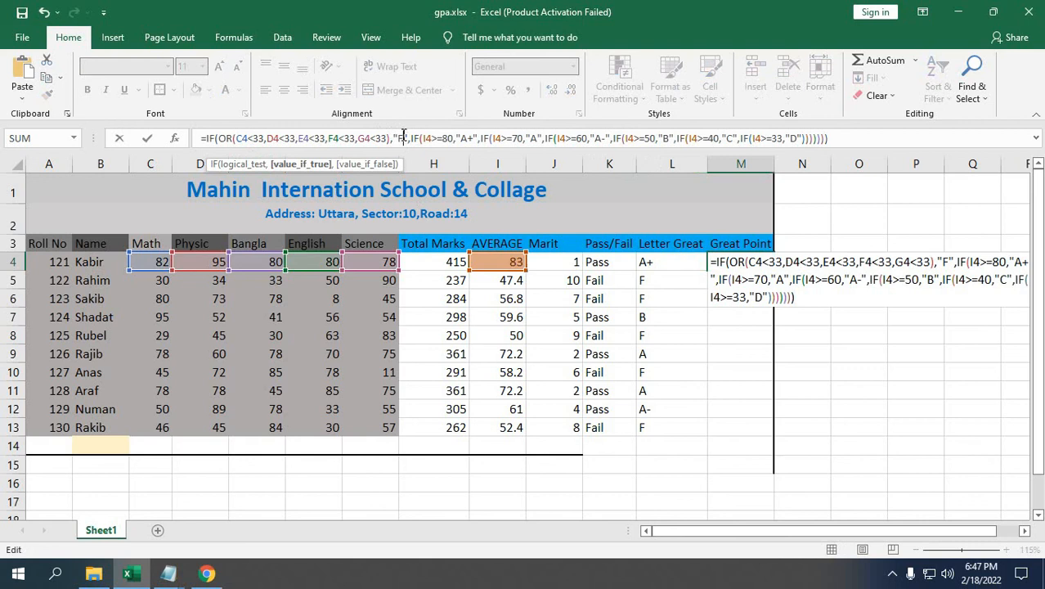
pyautogui.press('BackSpace')
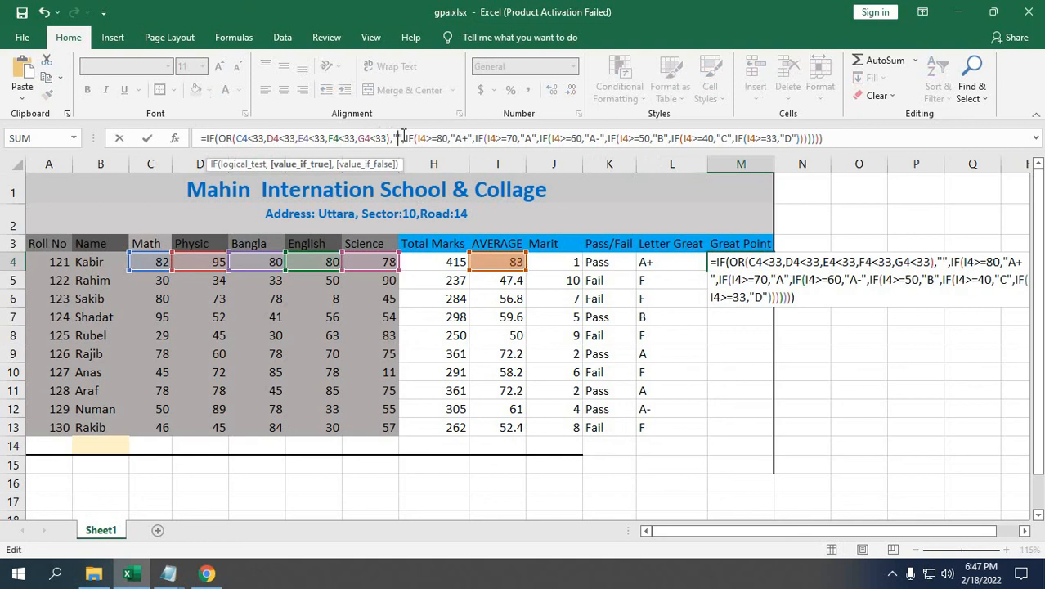
pyautogui.write('.0')
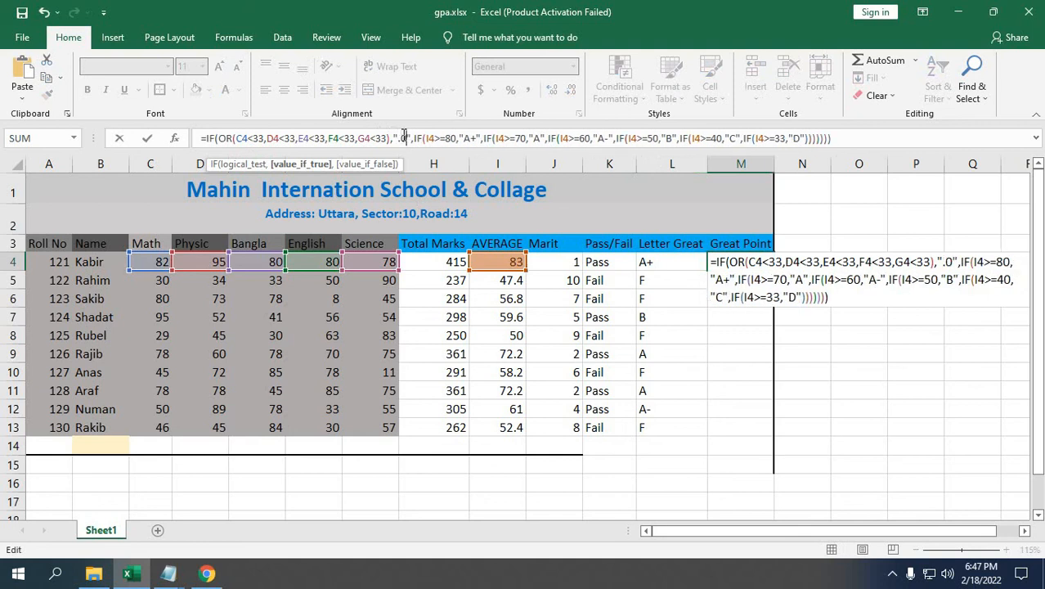
pyautogui.write('0')
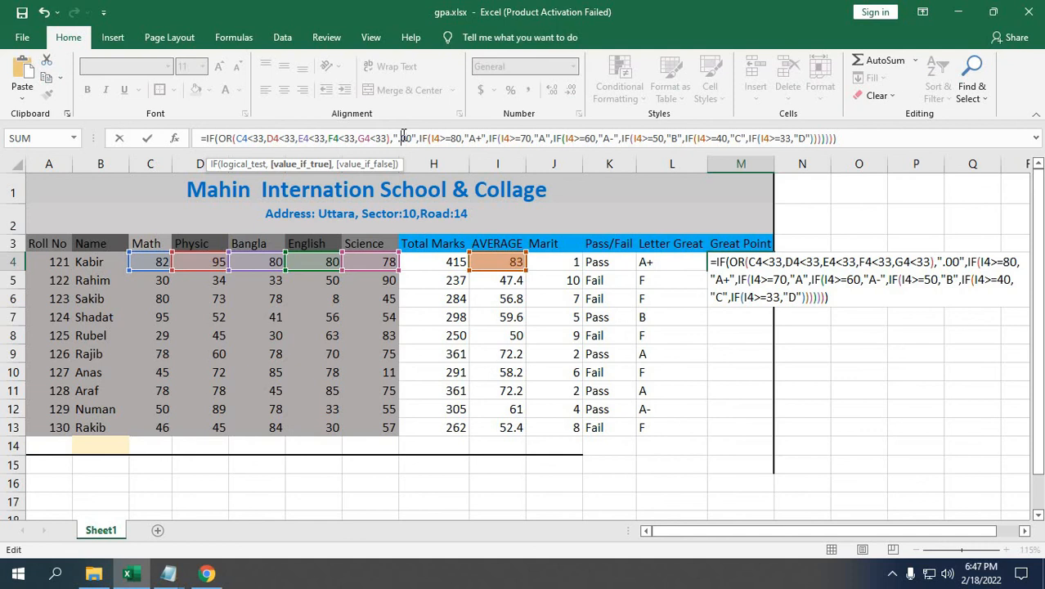
pyautogui.write('0')
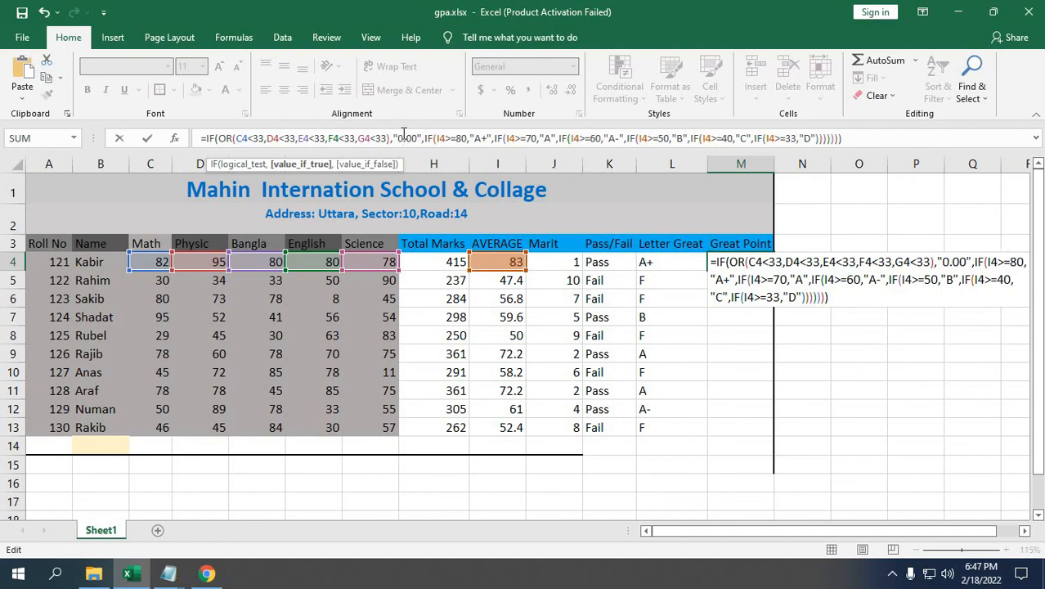
# Step: Replace the "A+" result of the I4>=80 condition in the M4 formula with "5.0"
pyautogui.click(485, 138)
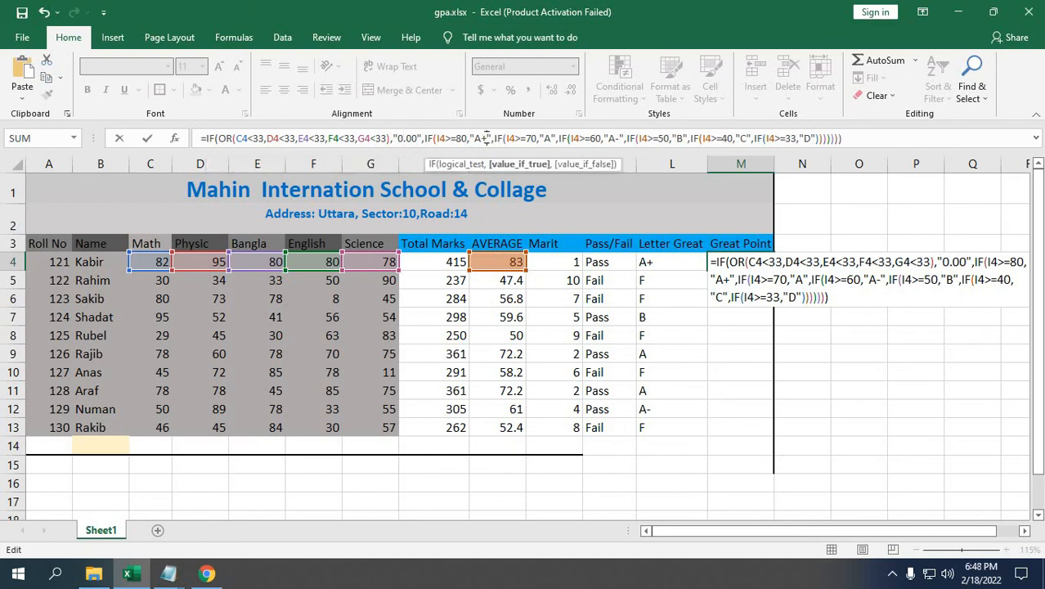
pyautogui.press('BackSpace')
pyautogui.press('BackSpace')
pyautogui.write('5.0')
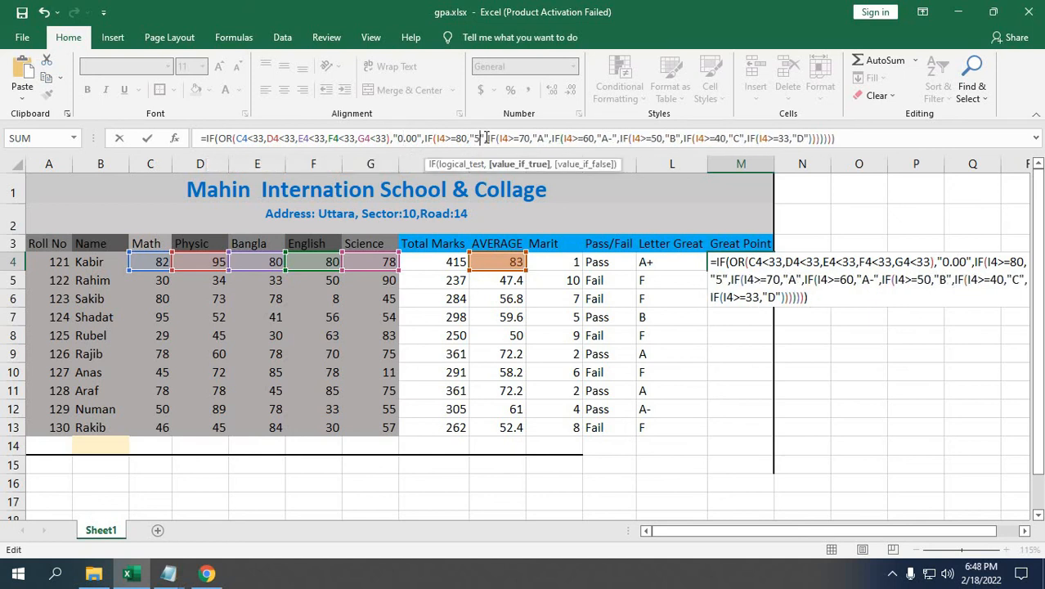
# Step: Set the result of the I4>=70 condition in the M4 grade point formula to "4.00"
pyautogui.click(552, 139)
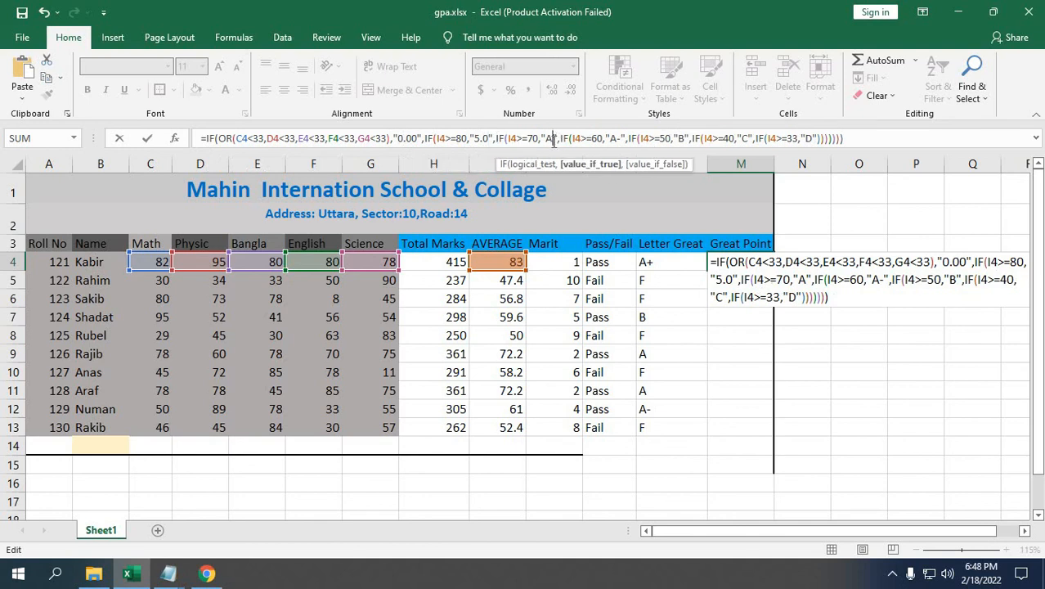
pyautogui.press('BackSpace')
pyautogui.write('5')
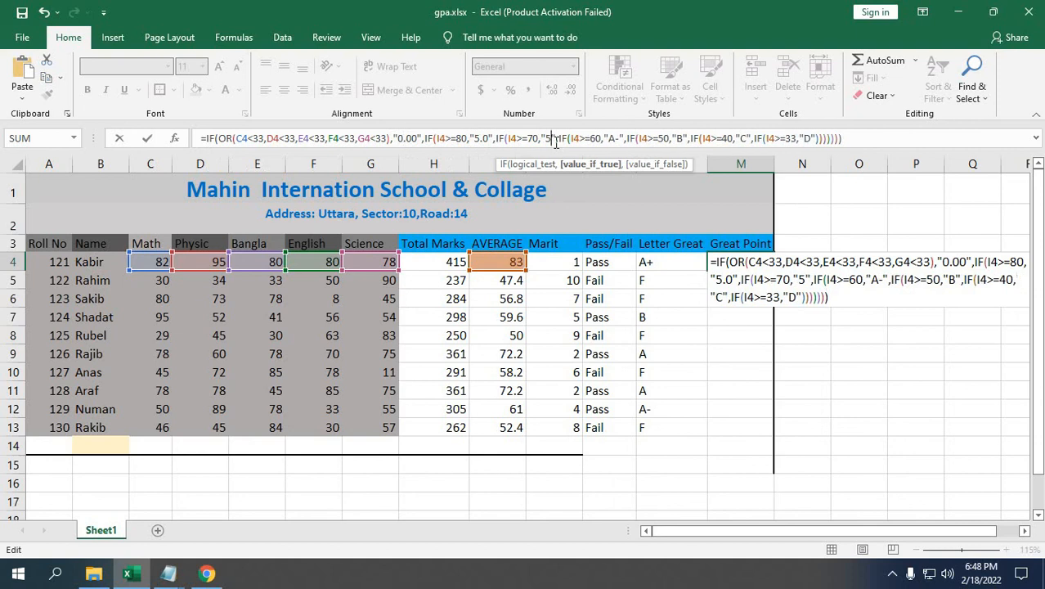
pyautogui.press('BackSpace')
pyautogui.write('4.00')
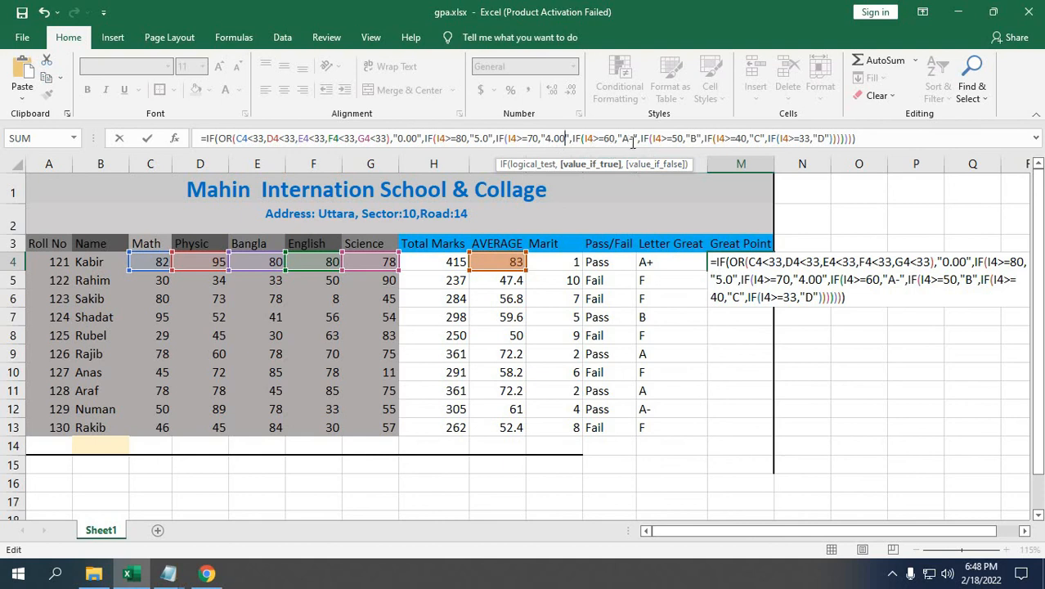
# Step: Set the result of the I4>=60 condition in the M4 formula to "3.50"
pyautogui.click(636, 139)
pyautogui.press('BackSpace')
pyautogui.press('BackSpace')
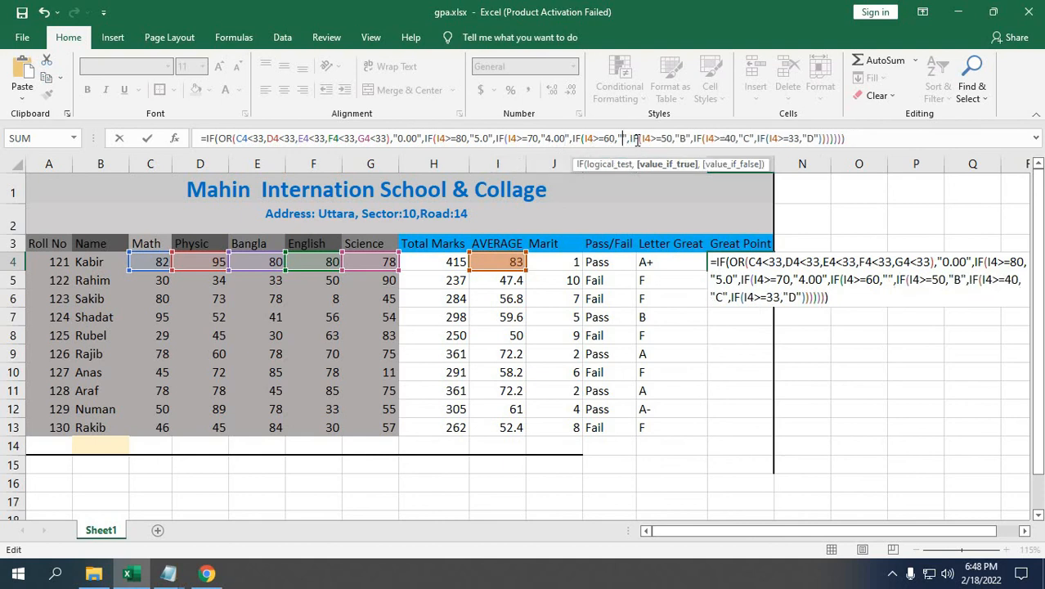
pyautogui.write('.')
pyautogui.press('BackSpace')
pyautogui.write('3.50')
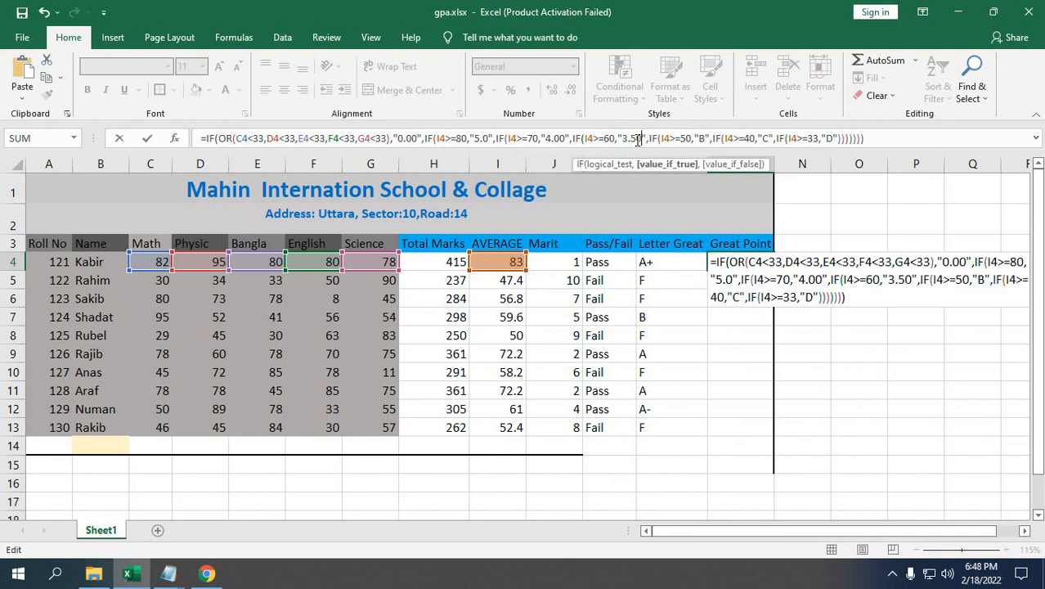
# Step: Set the result of the I4>=50 condition in the M4 formula to "3.00"
pyautogui.click(705, 139)
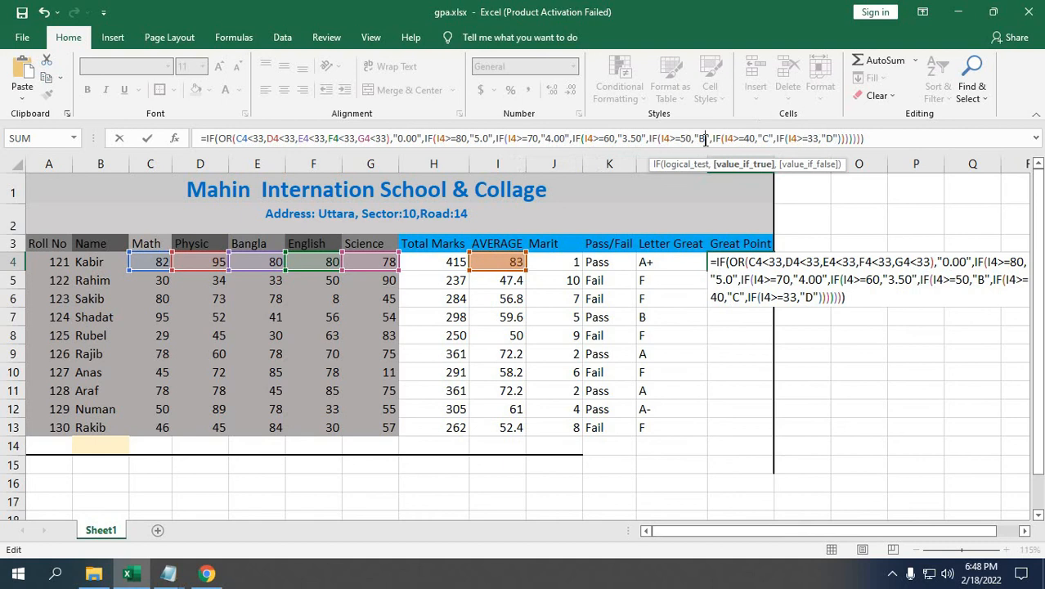
pyautogui.press('BackSpace')
pyautogui.write('.30')
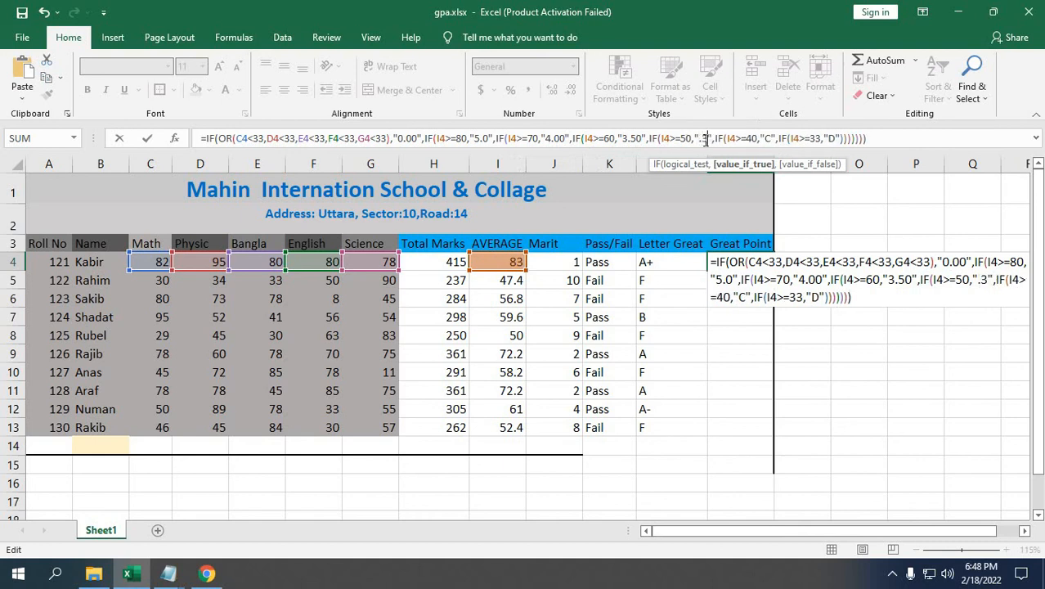
pyautogui.write('.')
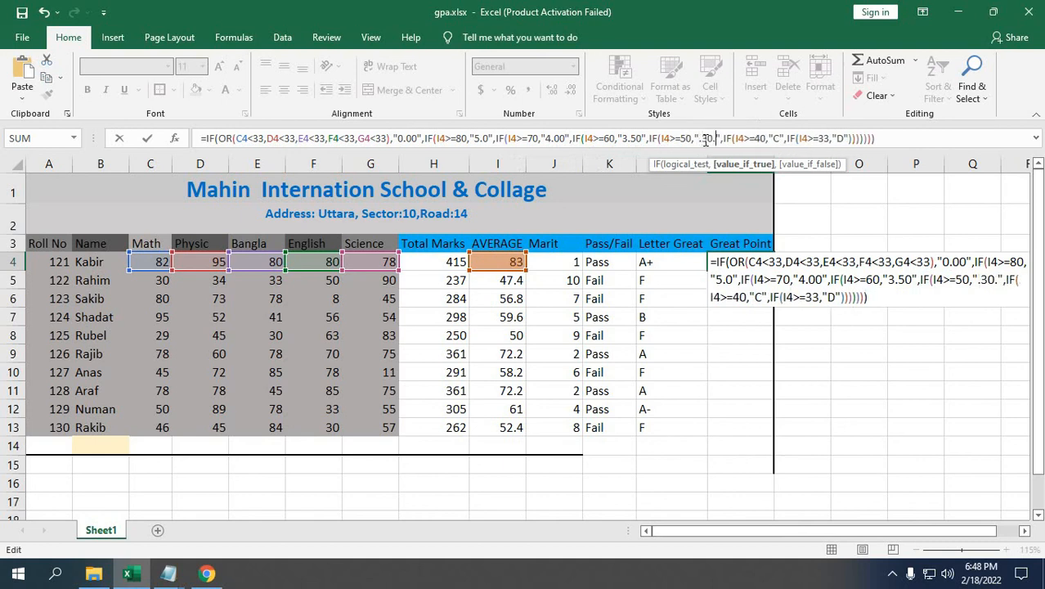
pyautogui.press('BackSpace')
pyautogui.press('BackSpace')
pyautogui.press('BackSpace')
pyautogui.press('BackSpace')
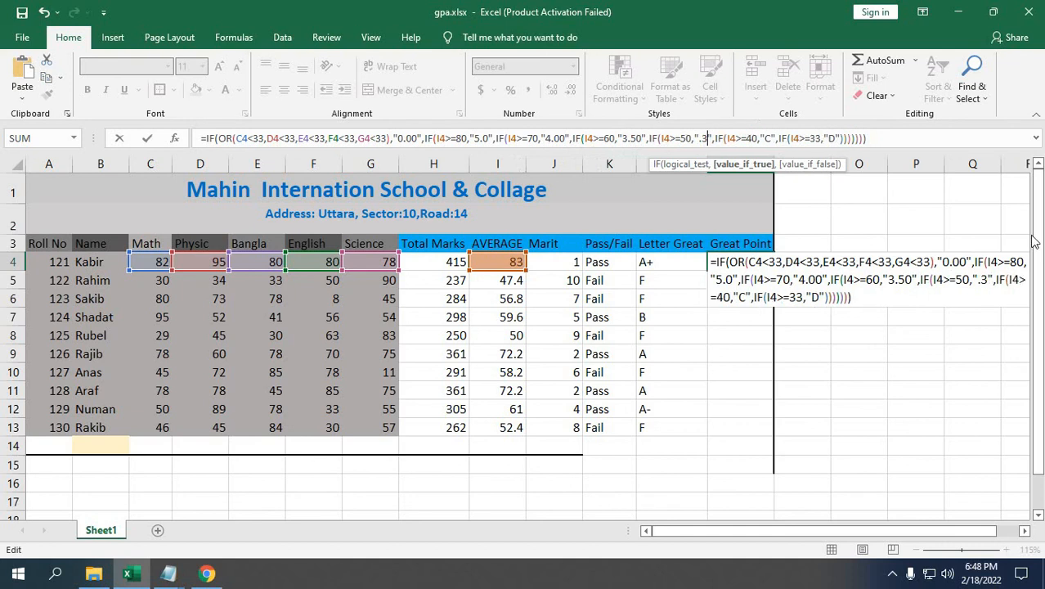
pyautogui.write('3')
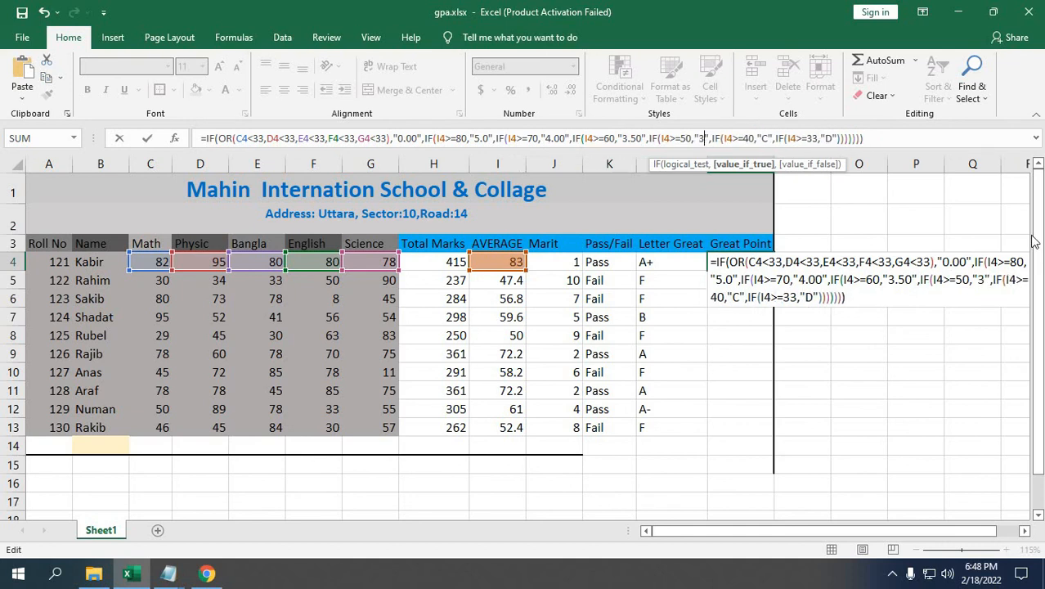
pyautogui.write('.00')
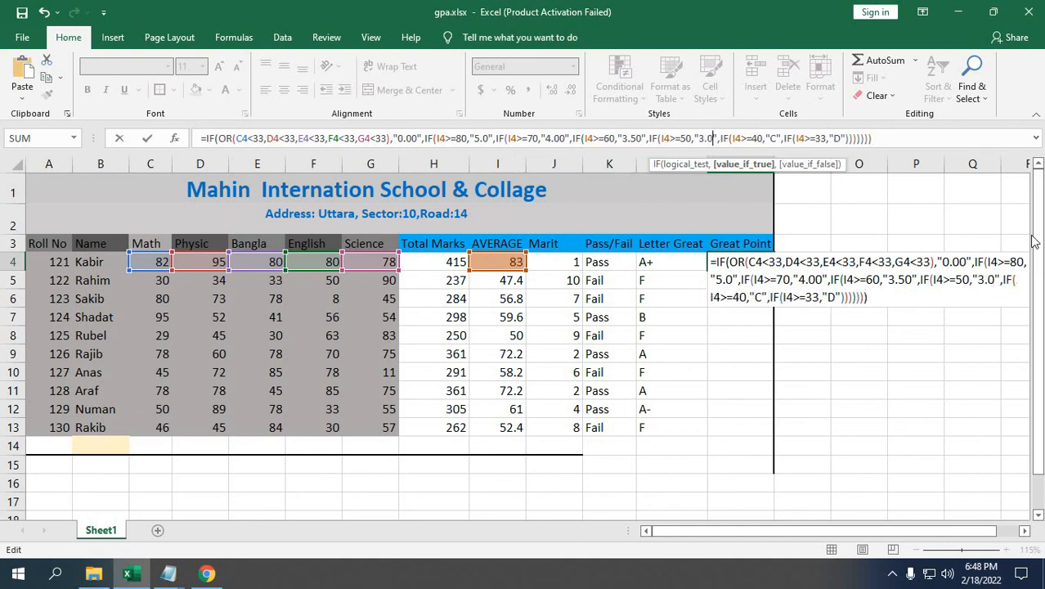
# Step: Set the I4>=40 result to "2.00" and the I4>=33 result to "1.00", and enter the finished formula in M4
pyautogui.click(781, 138)
pyautogui.press('BackSpace')
pyautogui.write('2.00')
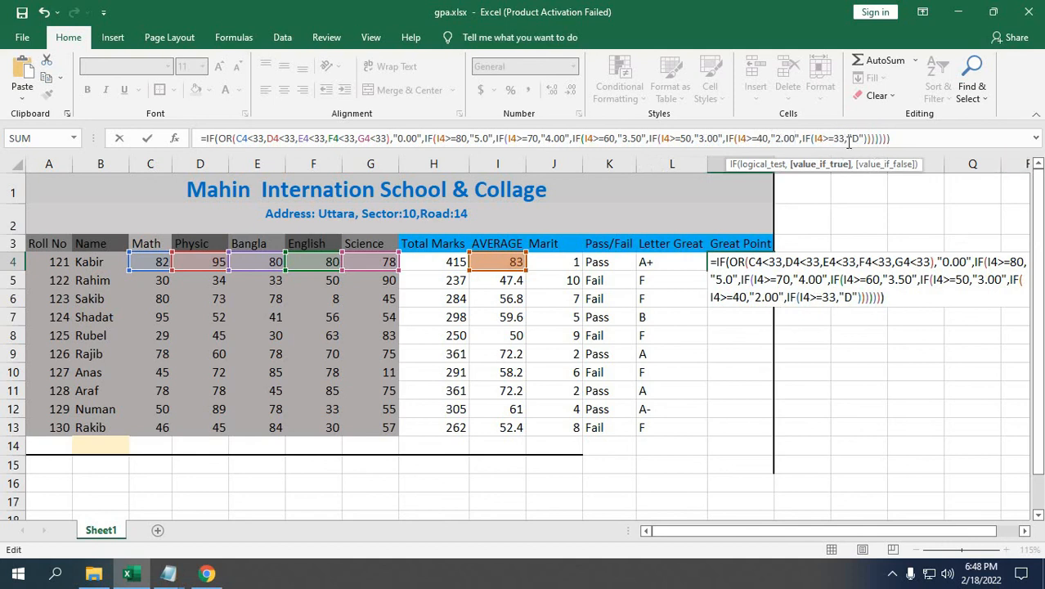
pyautogui.click(857, 139)
pyautogui.press('BackSpace')
pyautogui.write('1.00')
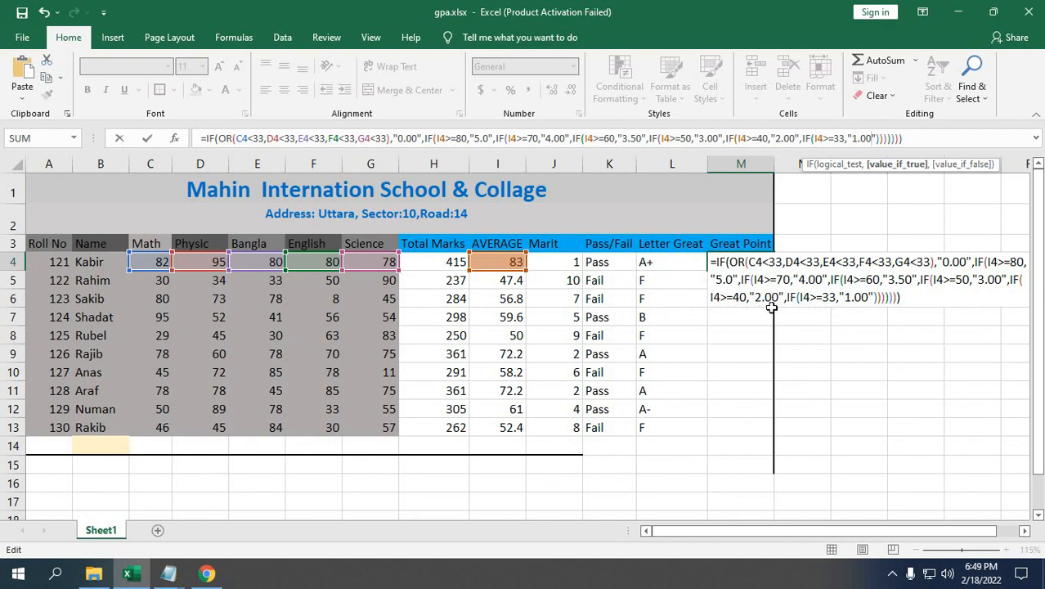
pyautogui.click(922, 138)
pyautogui.press('Return')
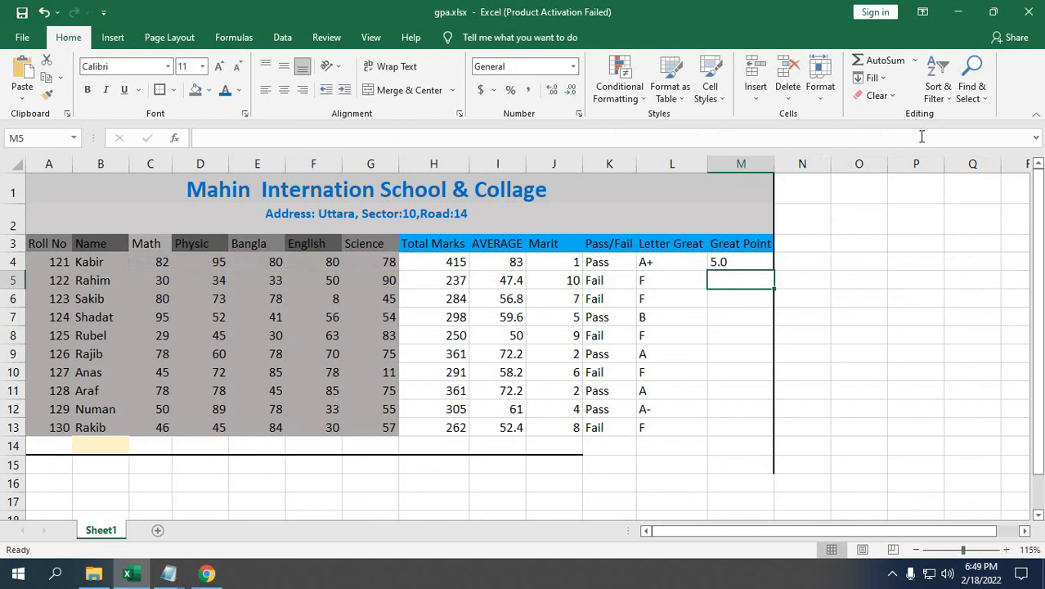
# Step: Fill the grade point formula from M4 down through M13 for all the students
pyautogui.click(718, 265)
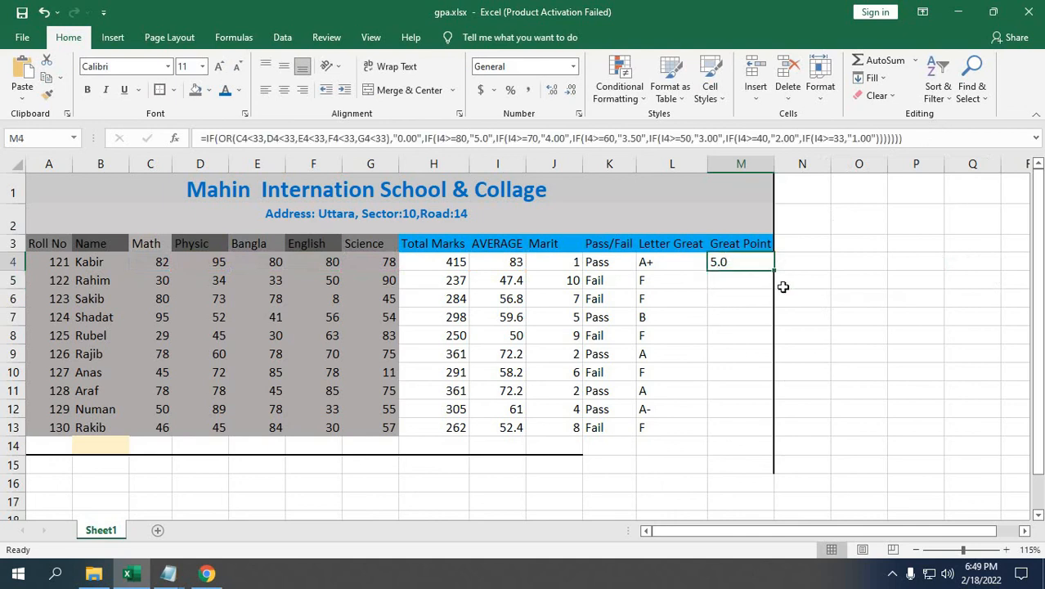
pyautogui.moveTo(773, 269); pyautogui.dragTo(786, 433)
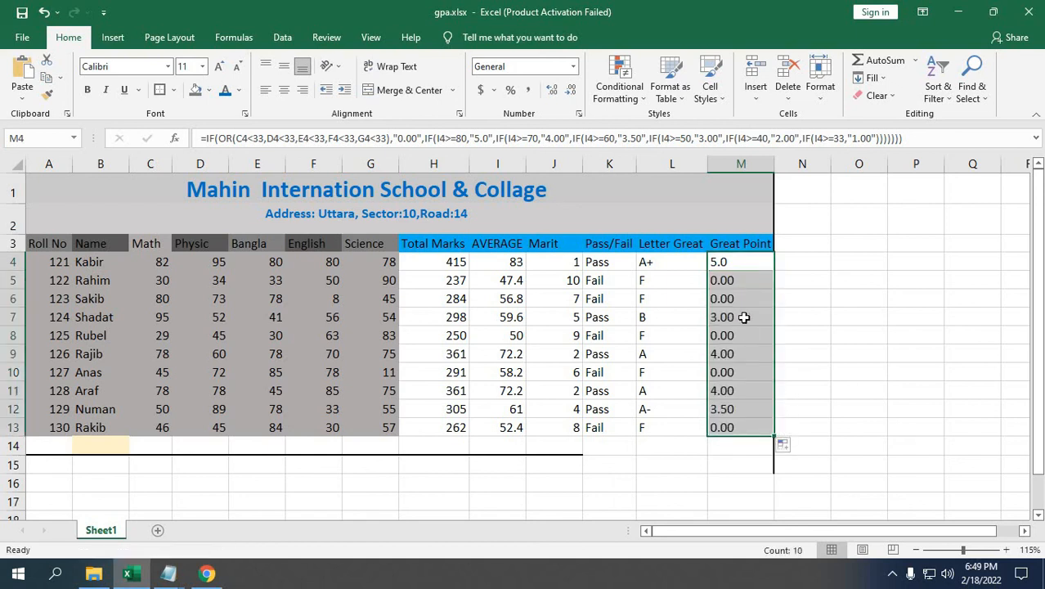